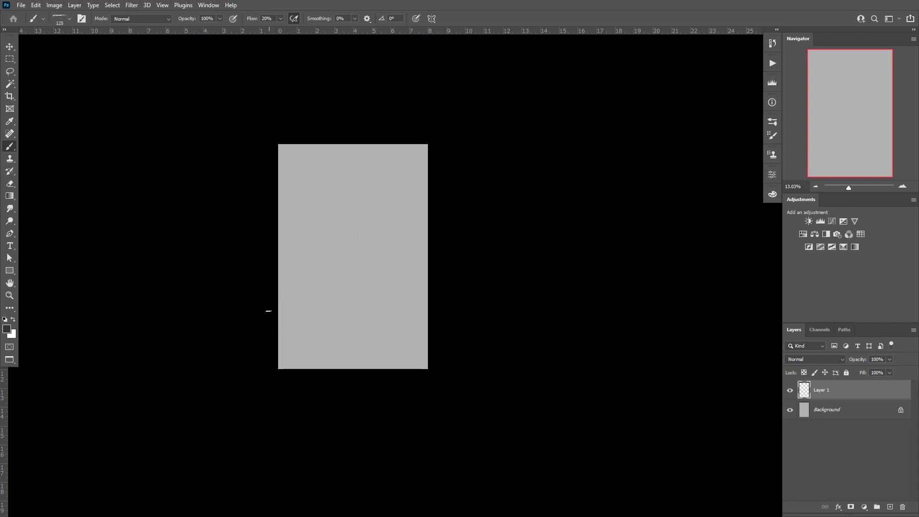
# Step: Paint the first dark stroke of the rock silhouette and Free Transform the middle peak taller
pyautogui.moveTo(301, 257)
pyautogui.mouseDown()
pyautogui.moveTo(335, 199)
pyautogui.moveTo(357, 271)
pyautogui.mouseUp()
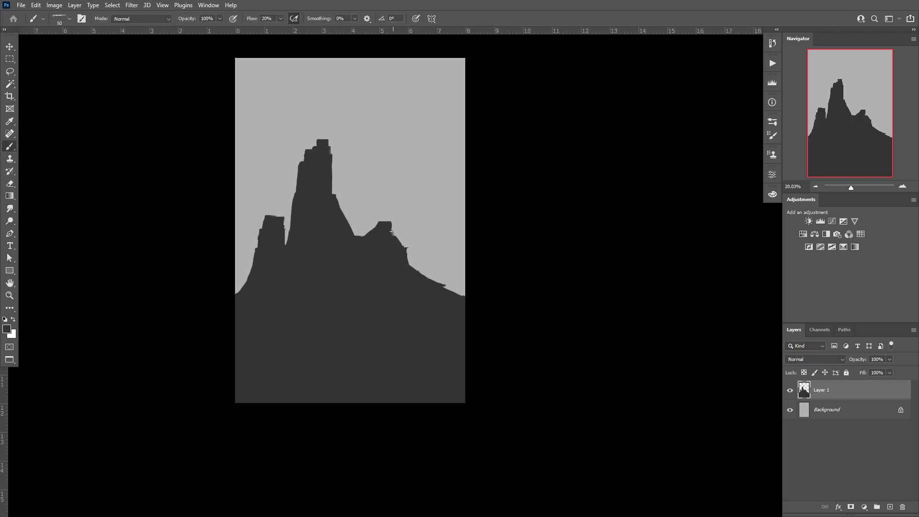
pyautogui.press('.')
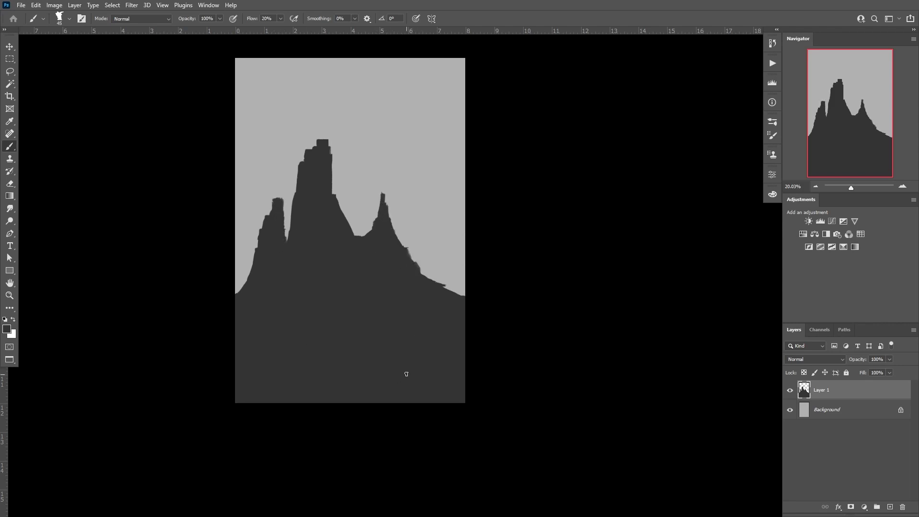
pyautogui.hotkey('ctrl', 't')
pyautogui.moveTo(389, 317); pyautogui.dragTo(360, 301)
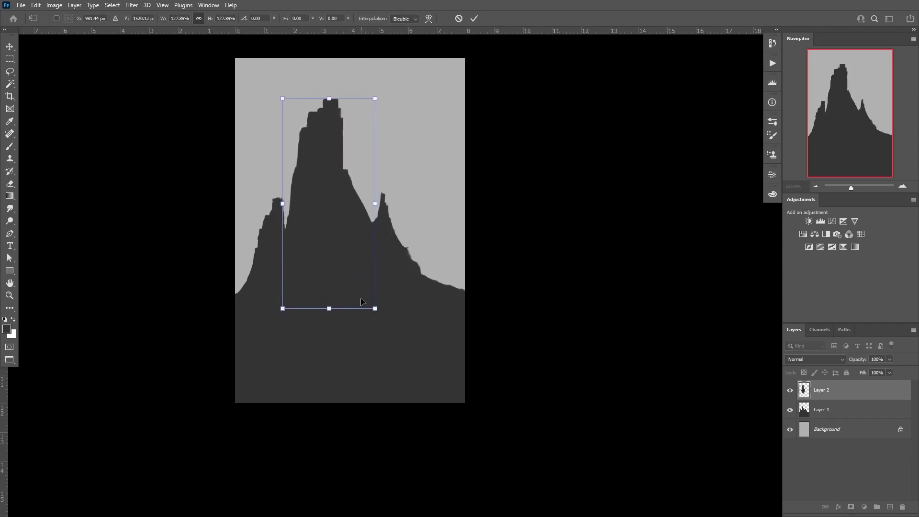
pyautogui.press('Return')
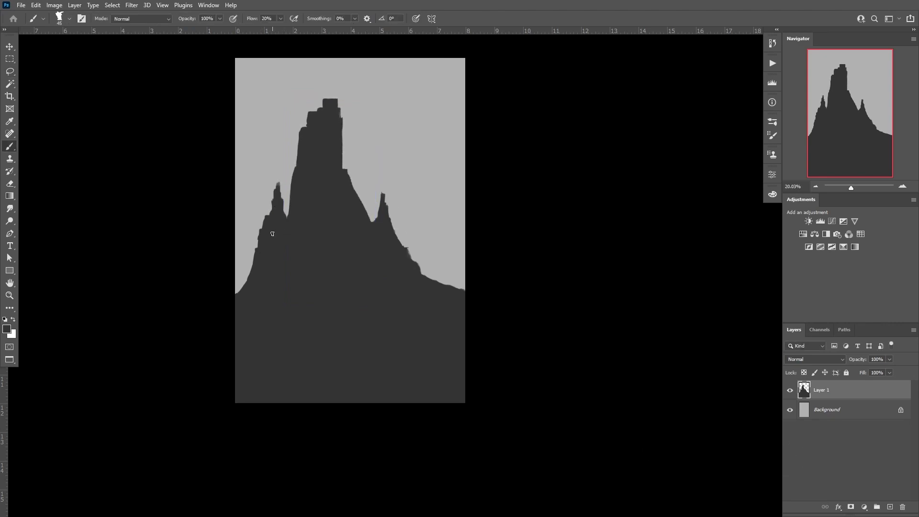
# Step: With a silhouette brush tip, fill the left slope and trim the left and right spire tops
pyautogui.press('e')
pyautogui.press('b')
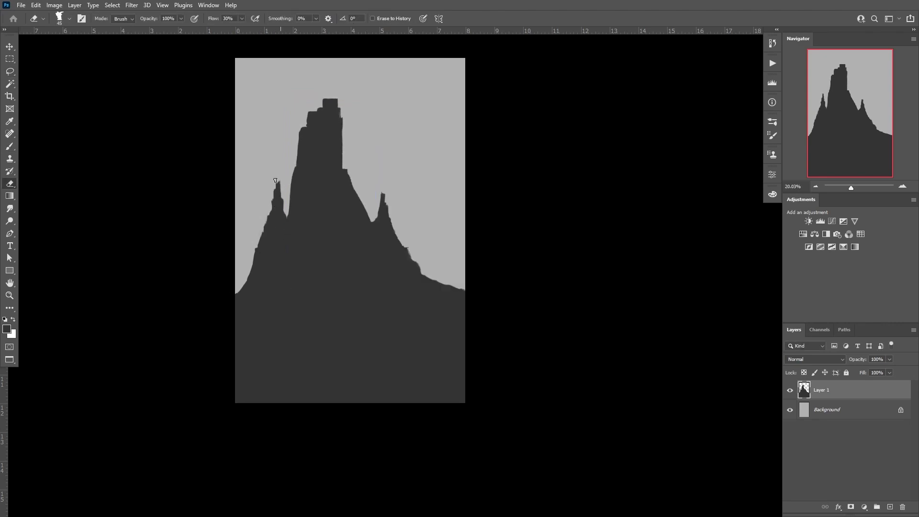
pyautogui.rightClick(305, 211)
pyautogui.doubleClick(339, 286)
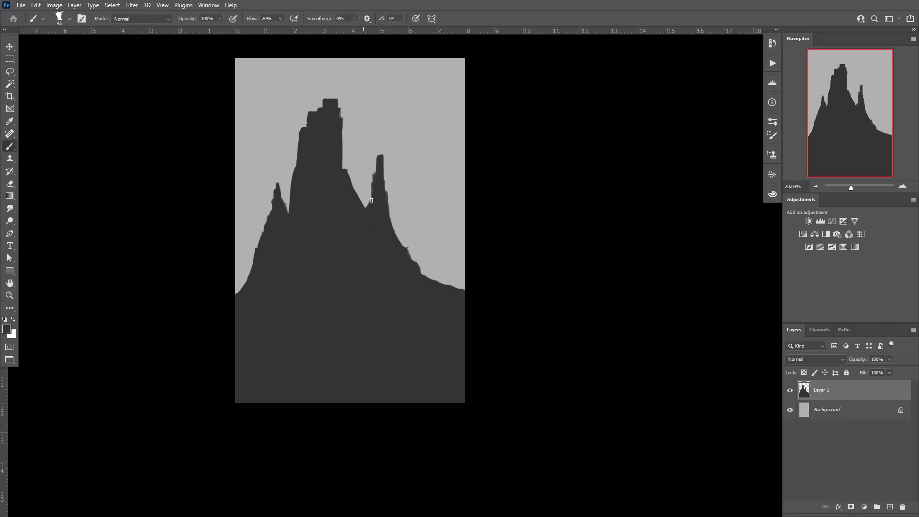
pyautogui.moveTo(260, 229); pyautogui.dragTo(181, 381)
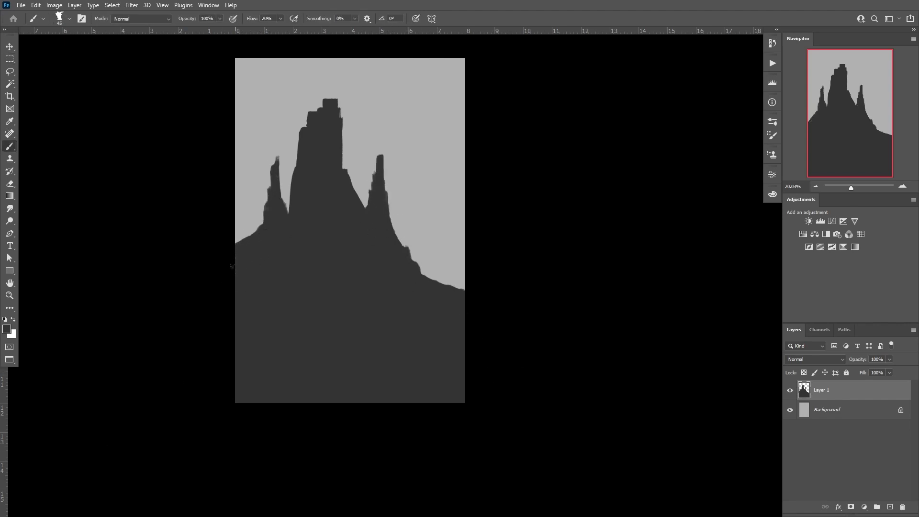
pyautogui.moveTo(277, 158); pyautogui.dragTo(272, 180)
pyautogui.moveTo(377, 156); pyautogui.dragTo(383, 155)
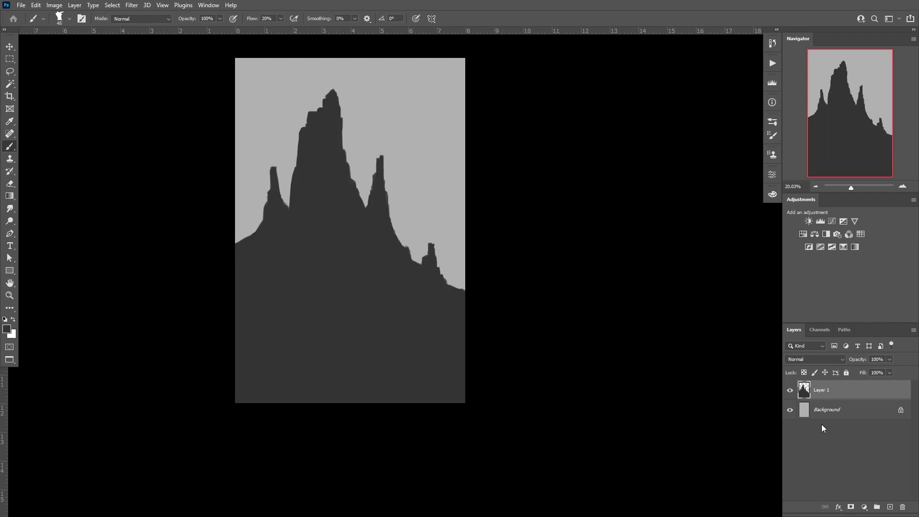
# Step: On new Layer 2, fill an elliptical-marquee circle with white as the sun beside the right spire
pyautogui.hotkey('ctrl', 'shift', 'alt', 'n')
pyautogui.press('m')
pyautogui.moveTo(389, 217); pyautogui.dragTo(427, 263)
pyautogui.hotkey('alt', 'BackSpace')
pyautogui.hotkey('ctrl', 'd')
pyautogui.press('v')
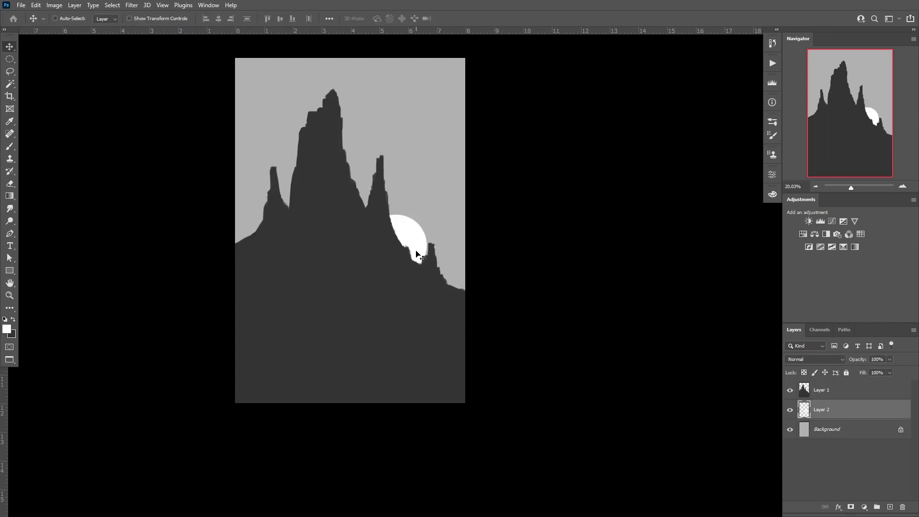
# Step: Reactivate the mountain layer and add new Layer 3 above it for painting
pyautogui.hotkey('alt', ']')
pyautogui.press('e')
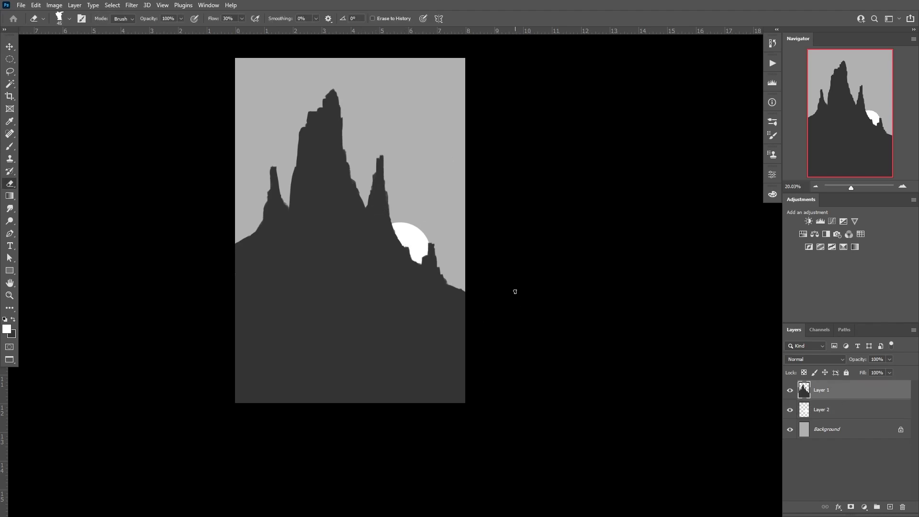
pyautogui.hotkey('ctrl', 'shift', 'alt', 'n')
pyautogui.press('b')
pyautogui.scroll(-2, 363, 374)
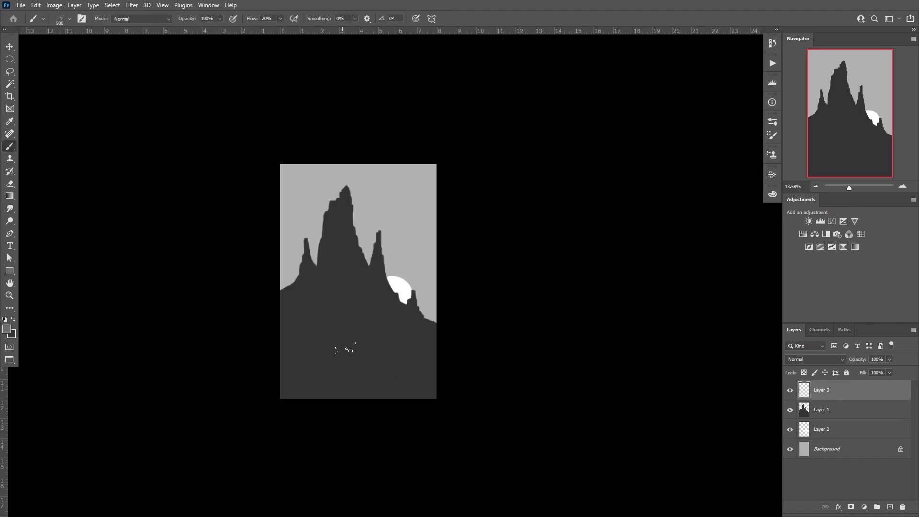
# Step: Mirror the canvas and sweep light grey streaks across the mountain base, erasing stray bits
pyautogui.hotkey('ctrl', 'shift', 'h')
pyautogui.moveTo(389, 287)
pyautogui.mouseDown()
pyautogui.moveTo(301, 331)
pyautogui.moveTo(342, 303)
pyautogui.mouseUp()
pyautogui.press('e')
pyautogui.press('b')
pyautogui.moveTo(396, 282); pyautogui.dragTo(345, 292)
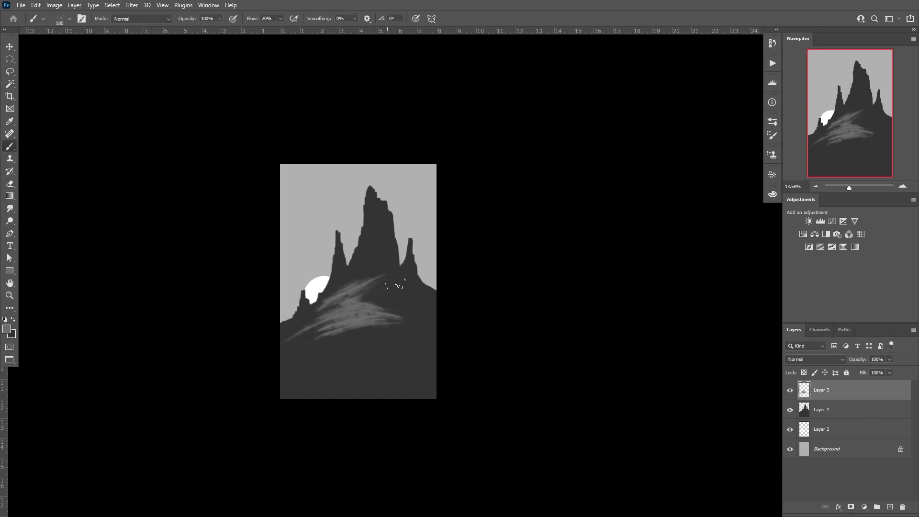
pyautogui.moveTo(404, 265); pyautogui.dragTo(364, 283)
pyautogui.moveTo(435, 316); pyautogui.dragTo(287, 342)
pyautogui.press('e')
pyautogui.moveTo(330, 315); pyautogui.dragTo(266, 338)
# Step: Widen the light grey strokes to cover the dark lower base and foreground
pyautogui.press('b')
pyautogui.moveTo(392, 335); pyautogui.dragTo(282, 355)
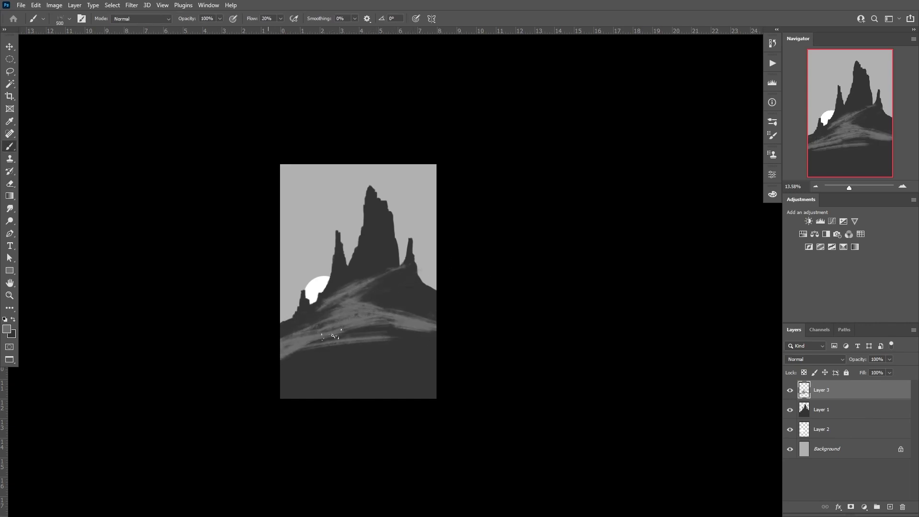
pyautogui.moveTo(433, 328); pyautogui.dragTo(306, 342)
pyautogui.press('e')
pyautogui.moveTo(359, 284); pyautogui.dragTo(318, 306)
pyautogui.press('b')
pyautogui.press('[')
pyautogui.press('[')
pyautogui.moveTo(433, 356); pyautogui.dragTo(291, 371)
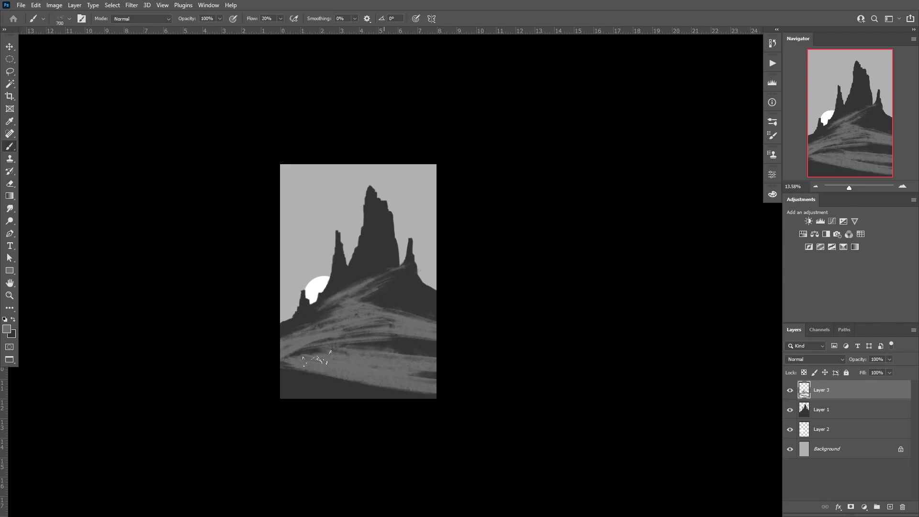
pyautogui.moveTo(421, 385); pyautogui.dragTo(288, 376)
pyautogui.press('[')
pyautogui.press('[')
pyautogui.press('[')
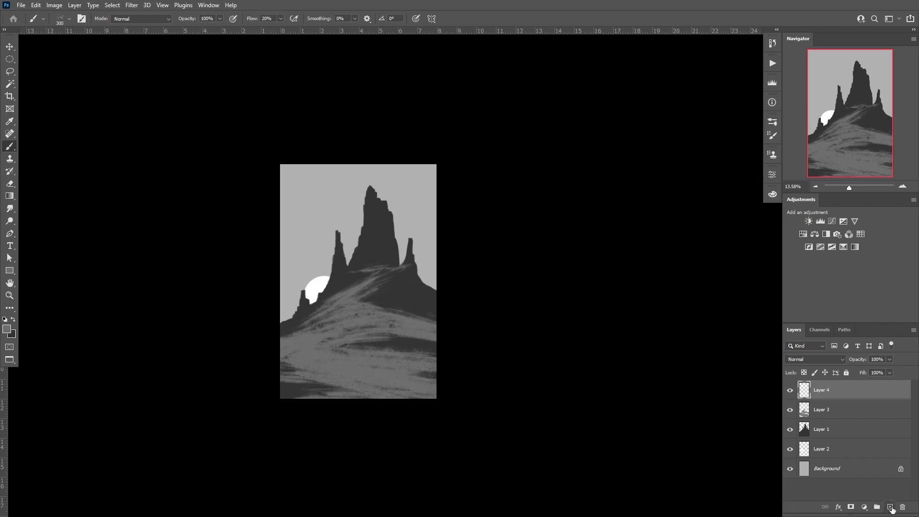
# Step: Add new Layer 4 above the snow strokes and bring up the Color panel
pyautogui.hotkey('ctrl', 'shift', 'alt', 'n')
pyautogui.press('F6')
pyautogui.press(']')
pyautogui.press(']')
pyautogui.press(']')
# Step: Paint bright strokes across the slope and erase parts of them
pyautogui.moveTo(347, 314); pyautogui.dragTo(402, 311)
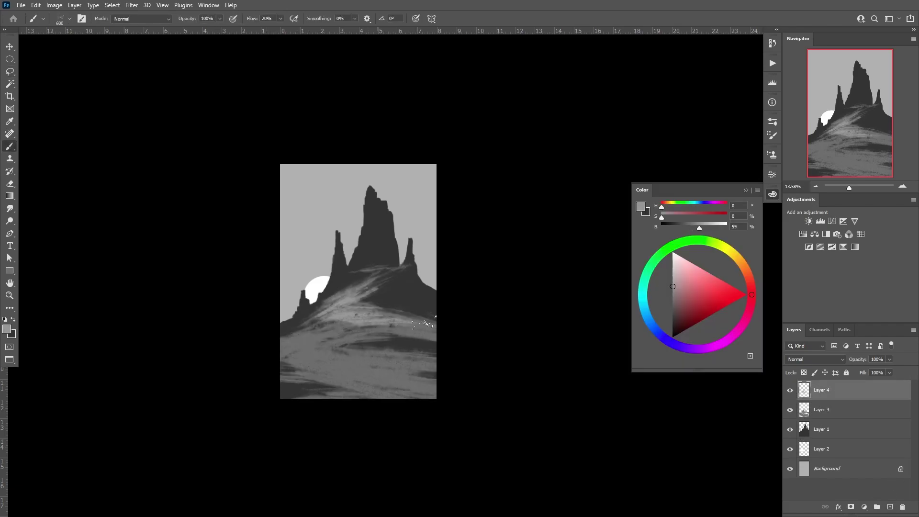
pyautogui.moveTo(335, 331)
pyautogui.mouseDown()
pyautogui.moveTo(430, 330)
pyautogui.moveTo(359, 296)
pyautogui.mouseUp()
pyautogui.press('e')
pyautogui.moveTo(329, 337); pyautogui.dragTo(416, 330)
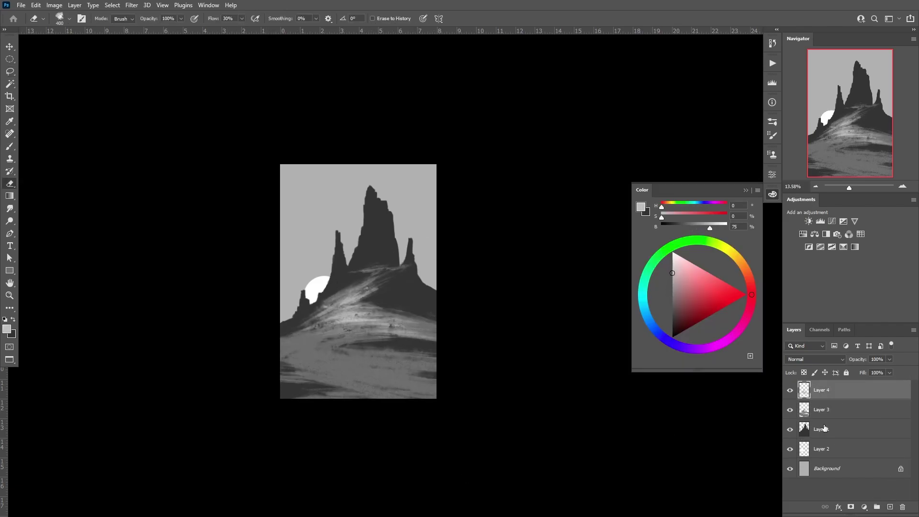
pyautogui.press(']')
pyautogui.press(']')
pyautogui.press(']')
# Step: On a new layer, paint blue strokes across the slope
pyautogui.hotkey('ctrl', 'shift', 'alt', 'n')
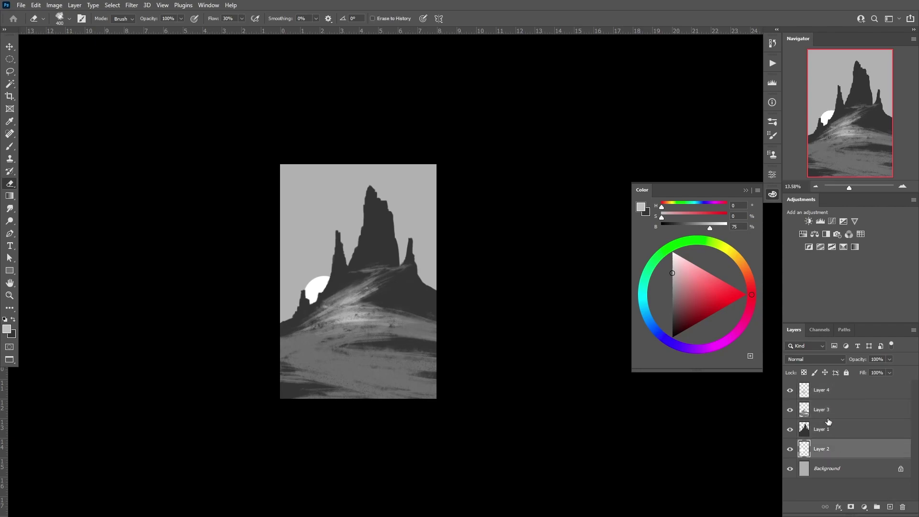
pyautogui.press('b')
pyautogui.click(650, 322)
pyautogui.click(695, 302)
pyautogui.moveTo(325, 306); pyautogui.dragTo(407, 268)
pyautogui.moveTo(287, 339)
pyautogui.mouseDown()
pyautogui.moveTo(436, 318)
pyautogui.moveTo(393, 354)
pyautogui.mouseUp()
# Step: Switch to a darker, desaturated pale blue and stroke over the lower slope
pyautogui.click(890, 506)
pyautogui.click(692, 296)
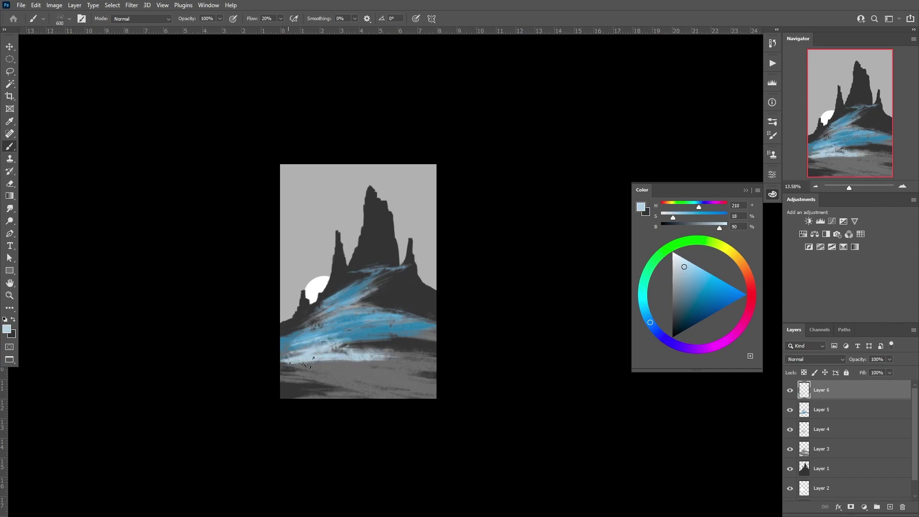
pyautogui.moveTo(292, 383); pyautogui.dragTo(435, 364)
pyautogui.moveTo(323, 320); pyautogui.dragTo(407, 287)
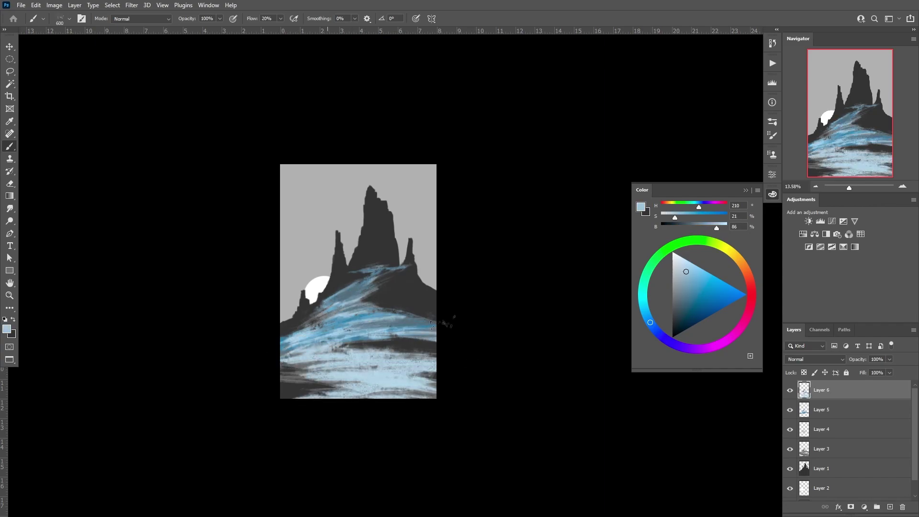
pyautogui.moveTo(287, 387); pyautogui.dragTo(435, 373)
# Step: Pick progressively paler blues and cover more of the slope with them
pyautogui.click(693, 289)
pyautogui.moveTo(316, 311); pyautogui.dragTo(383, 277)
pyautogui.moveTo(288, 354); pyautogui.dragTo(387, 311)
pyautogui.click(680, 264)
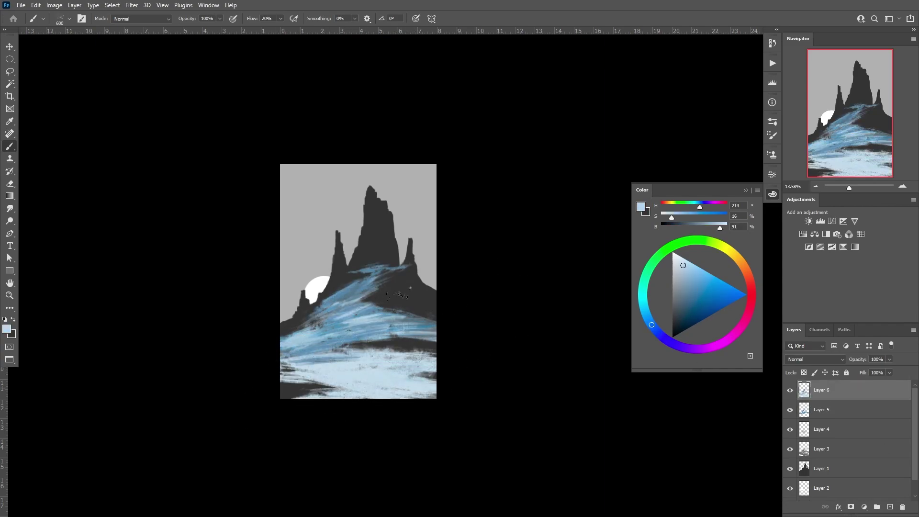
pyautogui.moveTo(330, 306); pyautogui.dragTo(375, 287)
pyautogui.moveTo(359, 330); pyautogui.dragTo(436, 322)
pyautogui.moveTo(306, 363); pyautogui.dragTo(430, 373)
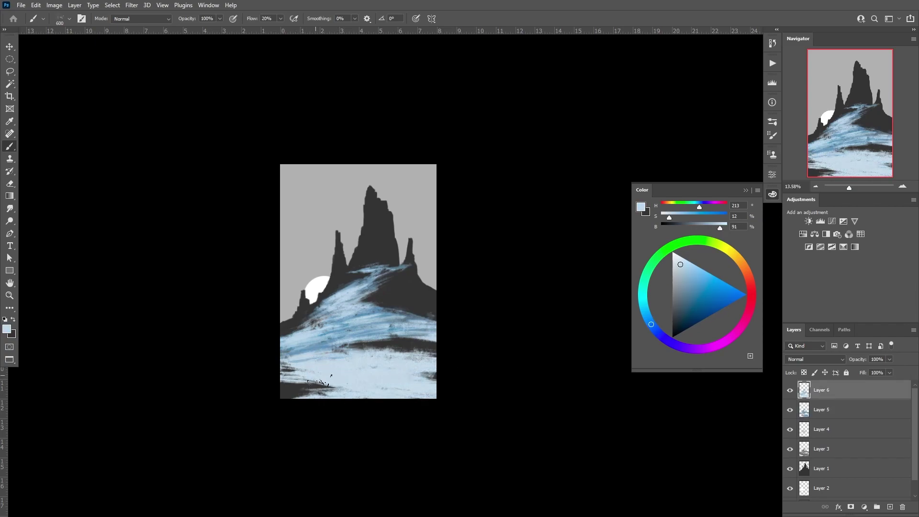
# Step: Smudge the pale-blue snow strokes across the lower slopes, then pick a slightly darker pale blue
pyautogui.click(10, 208)
pyautogui.moveTo(369, 289); pyautogui.dragTo(426, 314)
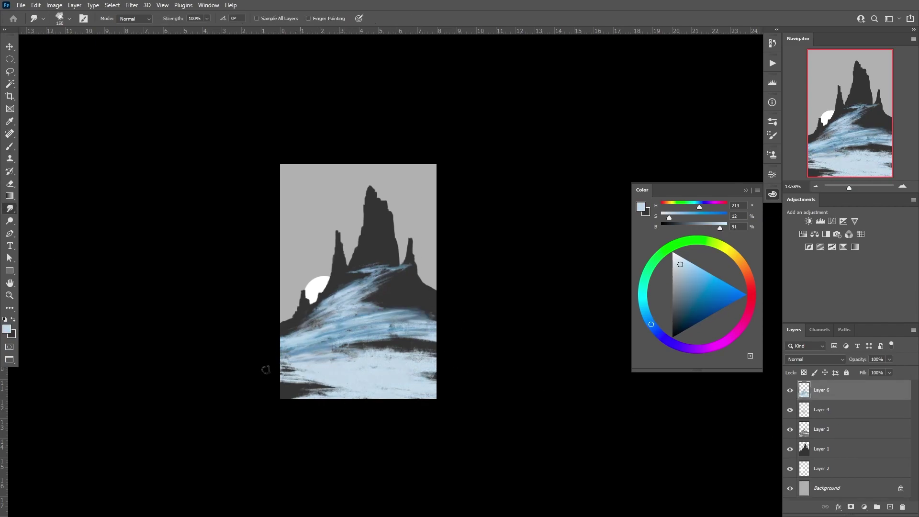
pyautogui.moveTo(287, 382); pyautogui.dragTo(348, 351)
pyautogui.press('b')
pyautogui.keyDown('alt'); pyautogui.click(329, 315); pyautogui.keyUp('alt')
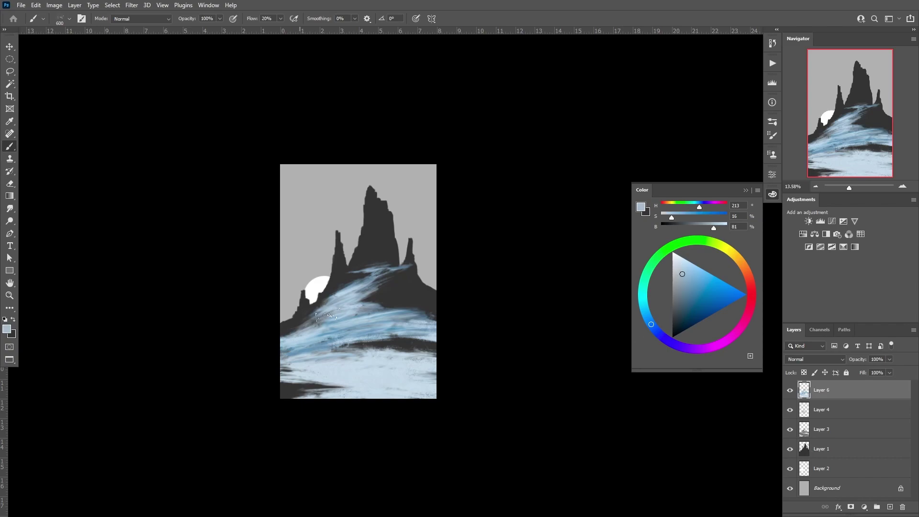
# Step: Hide the grey snow-stroke layer and load the strokes as a selection, then deselect
pyautogui.click(10, 208)
pyautogui.keyDown('ctrl'); pyautogui.click(804, 429); pyautogui.keyUp('ctrl')
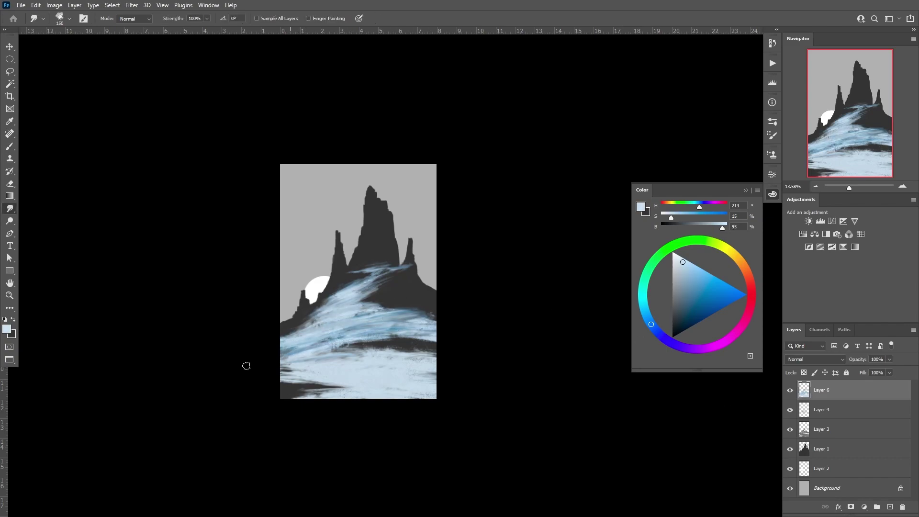
pyautogui.hotkey('ctrl', 'd')
pyautogui.press('b')
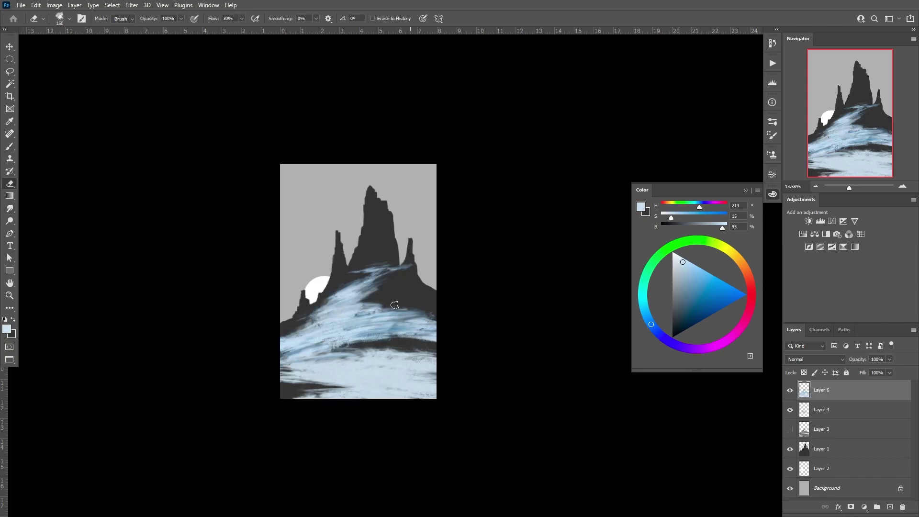
# Step: On a new layer, paint light strokes over the slope with a smaller brush
pyautogui.hotkey('ctrl', 'shift', 'alt', 'n')
pyautogui.moveTo(287, 354); pyautogui.dragTo(369, 356)
pyautogui.moveTo(334, 316); pyautogui.dragTo(426, 363)
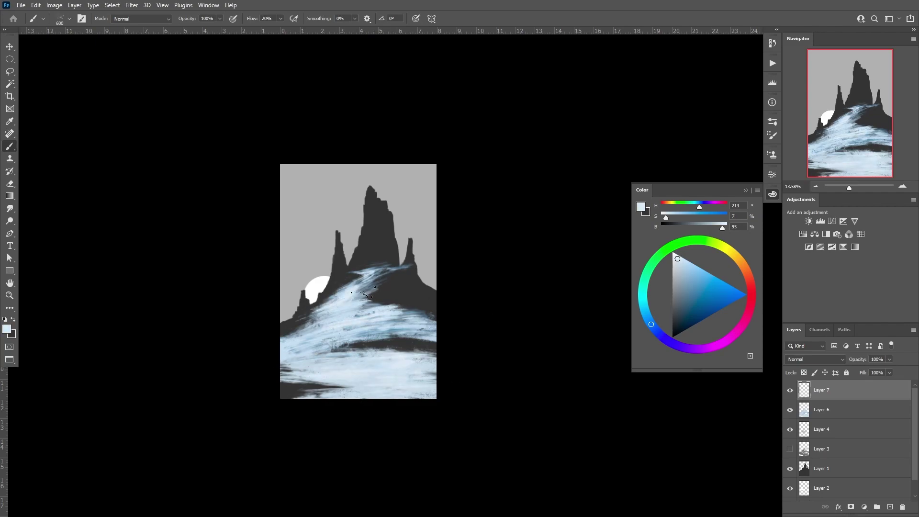
pyautogui.press('[')
pyautogui.press('[')
pyautogui.moveTo(339, 289); pyautogui.dragTo(380, 269)
# Step: Paint darker blue-grey strokes on the slope and erase part of them
pyautogui.keyDown('alt'); pyautogui.click(335, 330); pyautogui.keyUp('alt')
pyautogui.moveTo(297, 354); pyautogui.dragTo(392, 297)
pyautogui.press('e')
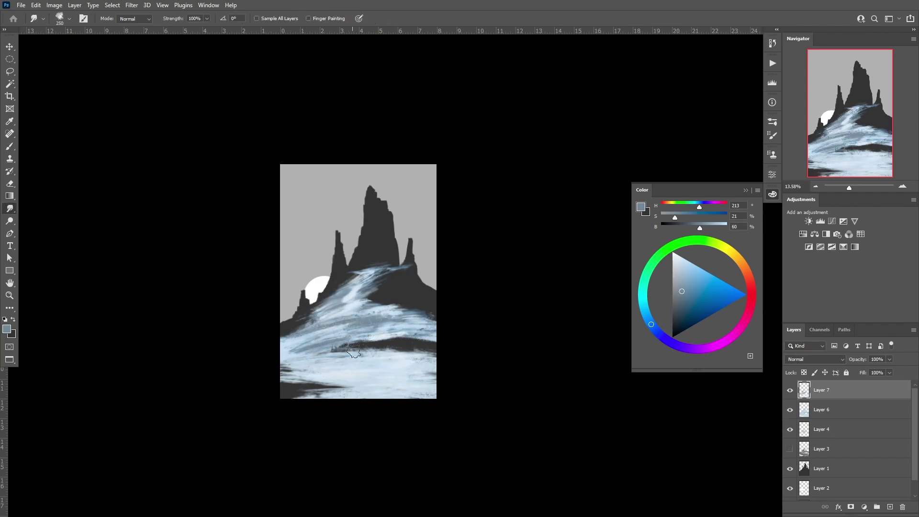
pyautogui.moveTo(325, 335); pyautogui.dragTo(432, 305)
pyautogui.press('b')
# Step: On another new layer, cover the snowy slope with very light blue up to the ridge
pyautogui.hotkey('ctrl', 'shift', 'alt', 'n')
pyautogui.keyDown('alt'); pyautogui.click(344, 326); pyautogui.keyUp('alt')
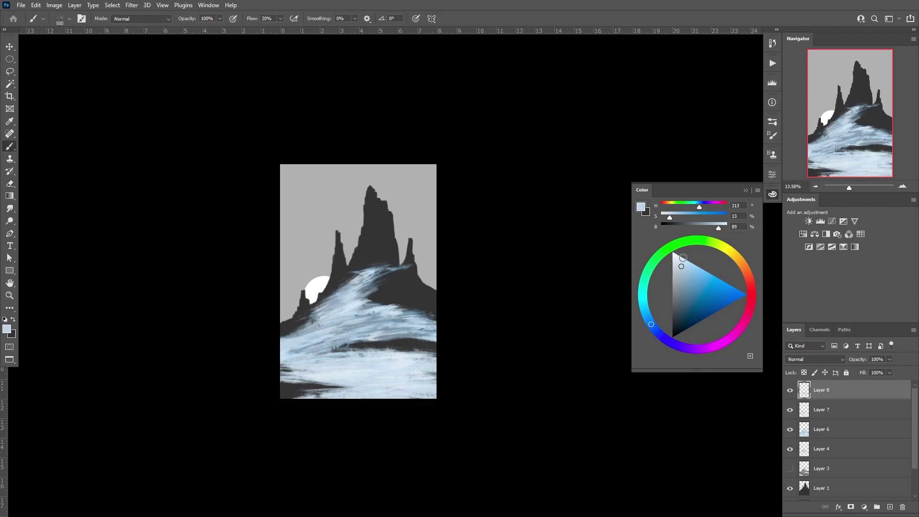
pyautogui.keyDown('alt'); pyautogui.click(335, 294); pyautogui.keyUp('alt')
pyautogui.moveTo(333, 306); pyautogui.dragTo(426, 320)
pyautogui.moveTo(283, 349)
pyautogui.mouseDown()
pyautogui.moveTo(349, 316)
pyautogui.moveTo(435, 311)
pyautogui.mouseUp()
pyautogui.moveTo(311, 314)
pyautogui.mouseDown()
pyautogui.moveTo(378, 291)
pyautogui.moveTo(402, 268)
pyautogui.mouseUp()
pyautogui.press(']')
# Step: Add a top layer and brush a faint nearly-white stroke across the snowy slope
pyautogui.press('r')
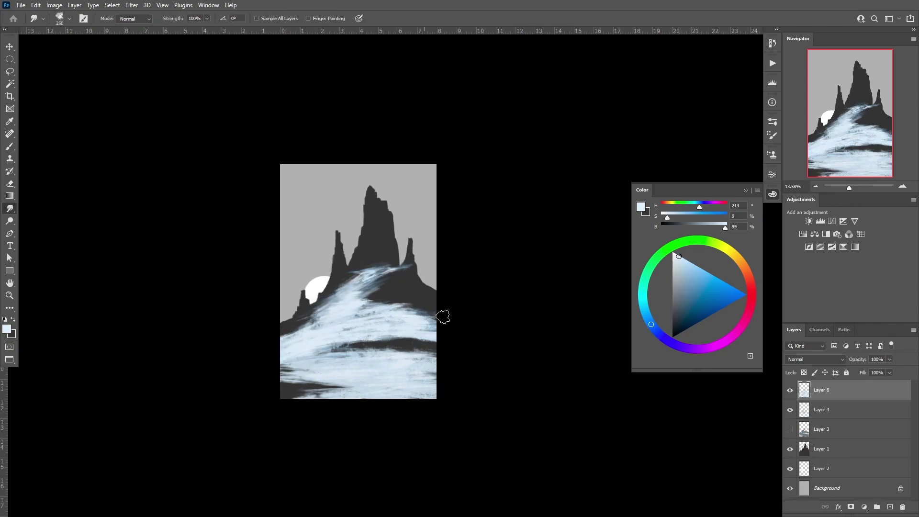
pyautogui.hotkey('ctrl', 'shift', 'alt', 'n')
pyautogui.press('b')
pyautogui.keyDown('alt'); pyautogui.click(292, 368); pyautogui.keyUp('alt')
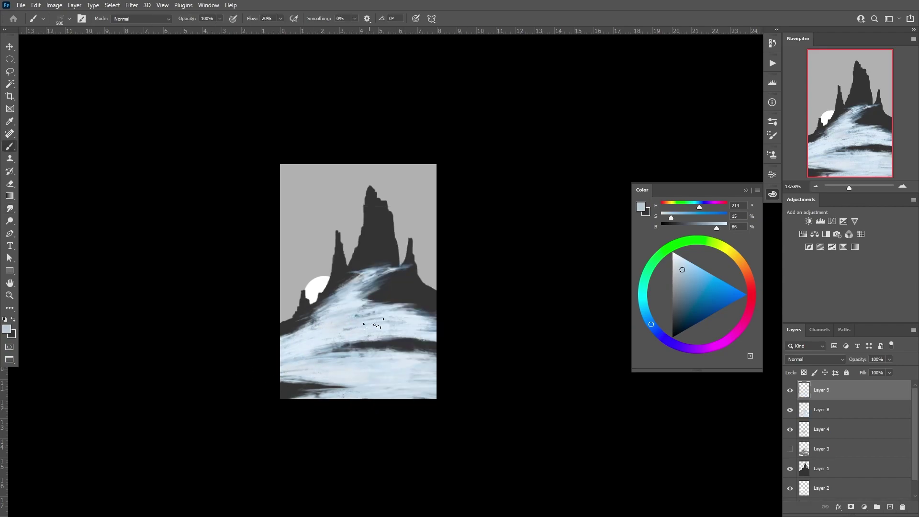
pyautogui.moveTo(373, 324); pyautogui.dragTo(388, 306)
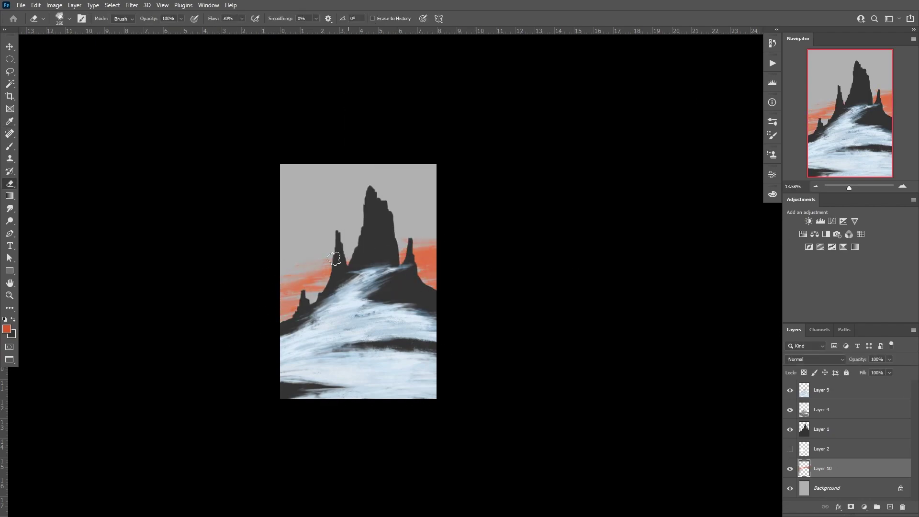
# Step: Bring up the Color panel and add a mask to the Layer 10 sunset streaks
pyautogui.press('b')
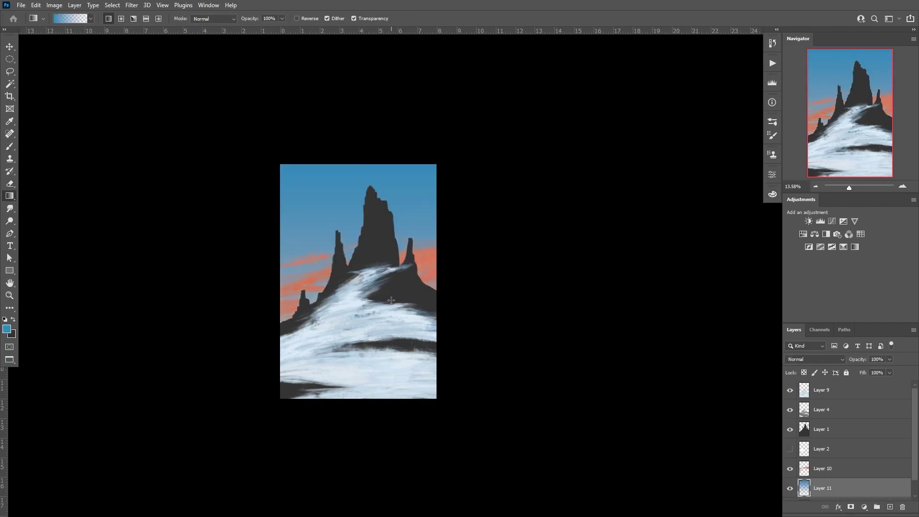
pyautogui.click(772, 194)
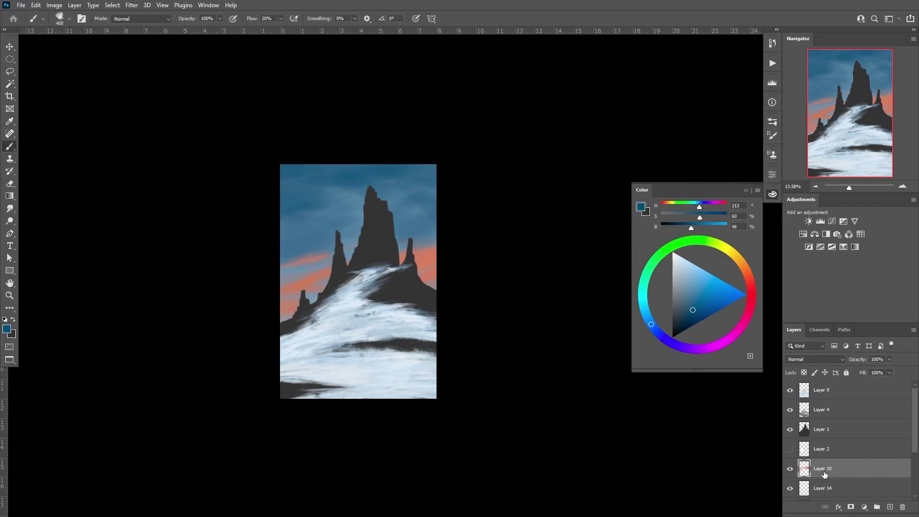
pyautogui.click(850, 507)
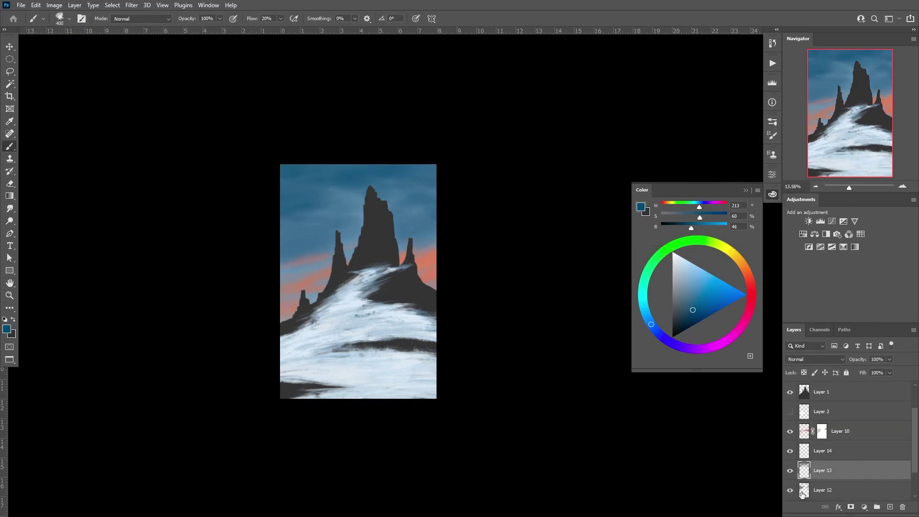
# Step: Paint light wispy clouds in the upper sky, then erase and smudge them softer
pyautogui.moveTo(297, 220)
pyautogui.mouseDown()
pyautogui.moveTo(344, 188)
pyautogui.moveTo(430, 191)
pyautogui.mouseUp()
pyautogui.press('e')
pyautogui.moveTo(297, 192)
pyautogui.mouseDown()
pyautogui.moveTo(421, 188)
pyautogui.moveTo(382, 246)
pyautogui.mouseUp()
pyautogui.press('b')
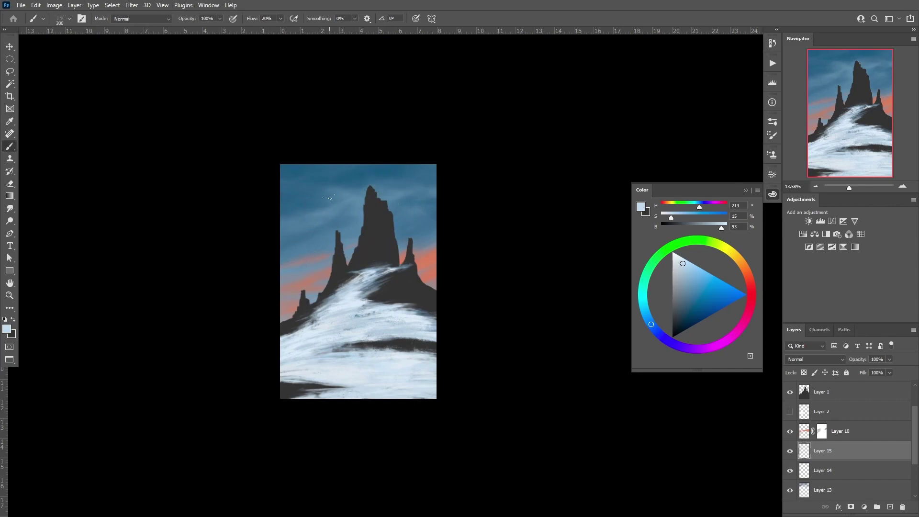
pyautogui.press('r')
pyautogui.moveTo(287, 218); pyautogui.dragTo(310, 202)
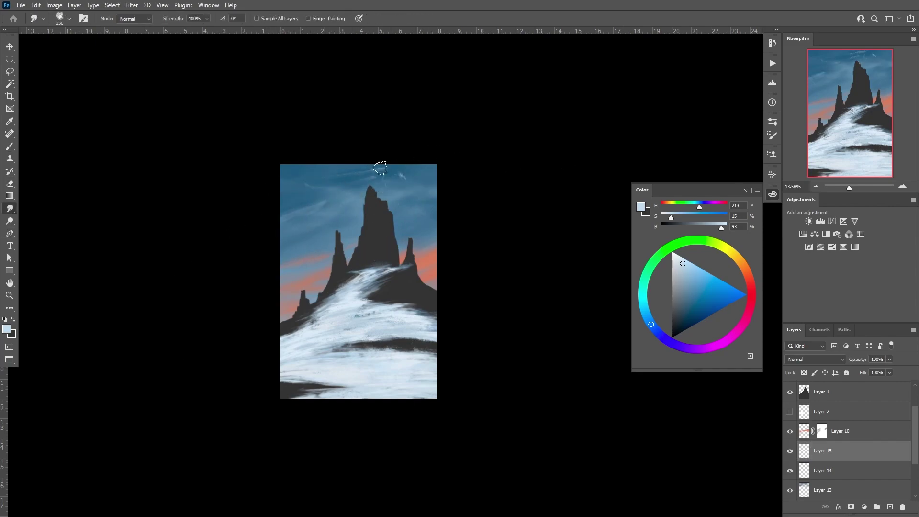
pyautogui.press('e')
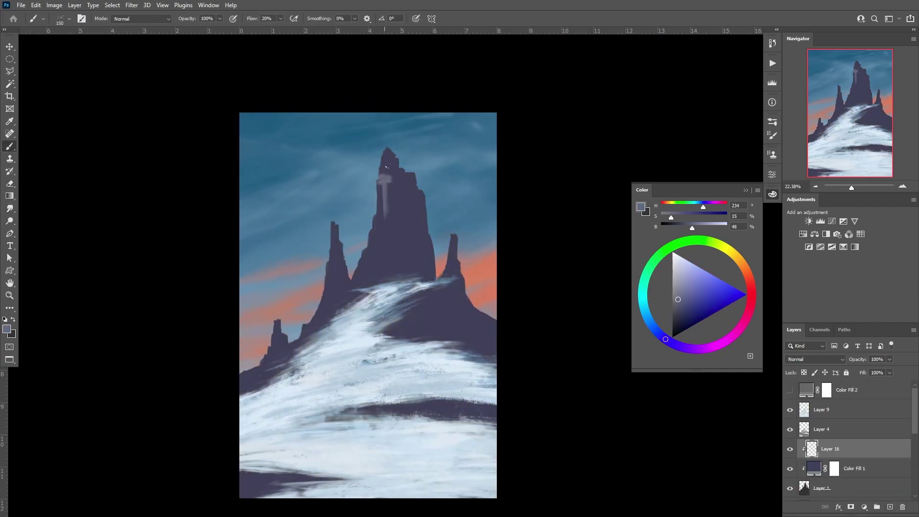
# Step: Paint lighter purple on the central spire's left side and Polygonal-Lasso that lit face
pyautogui.moveTo(387, 166); pyautogui.dragTo(373, 278)
pyautogui.moveTo(387, 235); pyautogui.dragTo(385, 282)
pyautogui.moveTo(390, 184); pyautogui.dragTo(390, 241)
pyautogui.press('l')
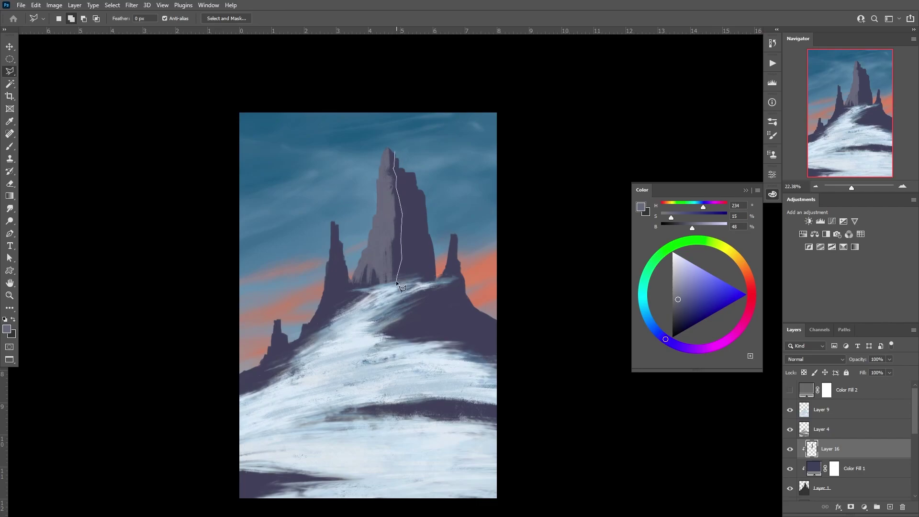
pyautogui.click(390, 293)
pyautogui.click(337, 304)
pyautogui.click(336, 247)
pyautogui.doubleClick(382, 126)
# Step: Erase to soften the paint inside the central spire selection, then deselect
pyautogui.press('e')
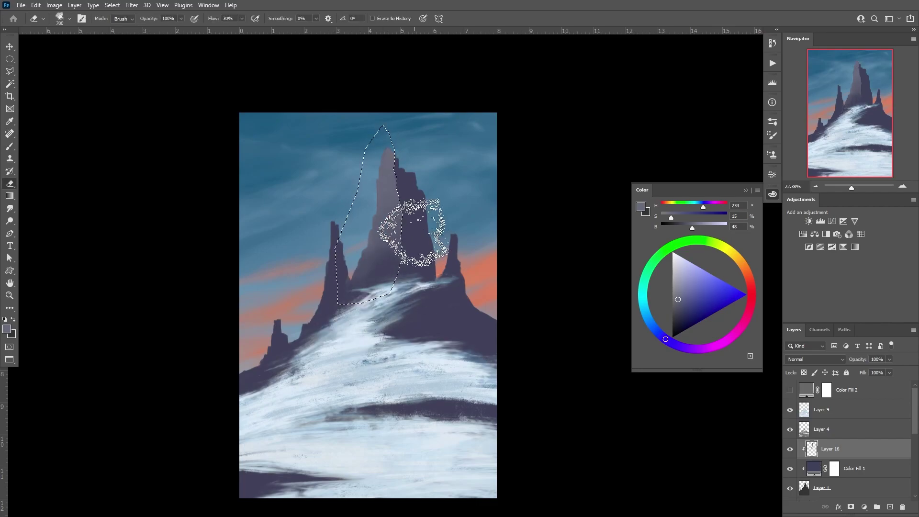
pyautogui.moveTo(413, 231); pyautogui.dragTo(385, 283)
pyautogui.moveTo(394, 172); pyautogui.dragTo(366, 285)
pyautogui.press('[')
pyautogui.press('[')
pyautogui.press('[')
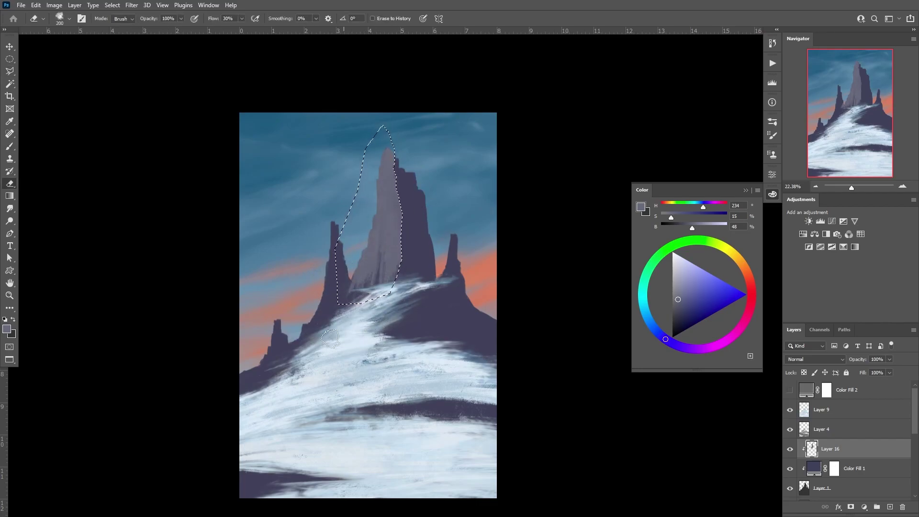
pyautogui.hotkey('ctrl', 'd')
# Step: Lasso the small left spire's lit side and turn off the grey Color Fill 2 layer
pyautogui.press('l')
pyautogui.click(333, 202)
pyautogui.click(296, 342)
pyautogui.doubleClick(337, 302)
pyautogui.press('b')
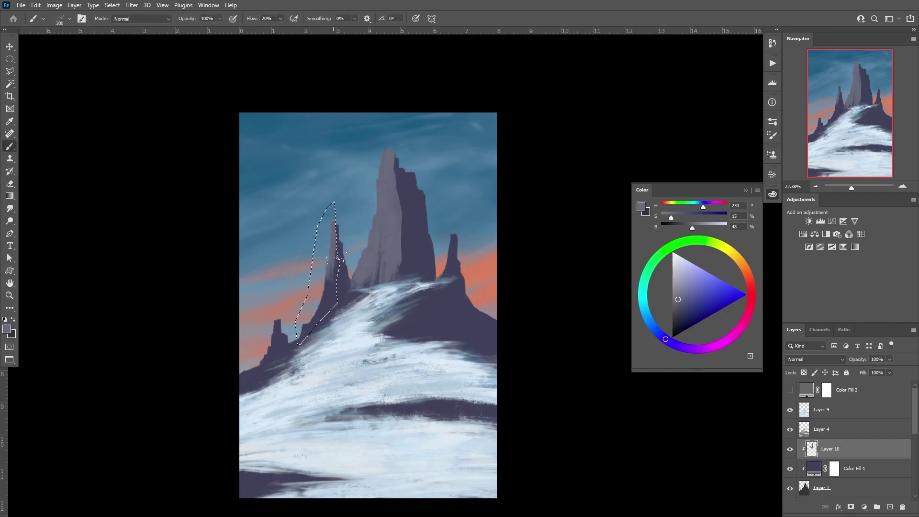
pyautogui.click(790, 390)
# Step: Outline the lit side of the far-left spire with the Polygonal Lasso
pyautogui.press('l')
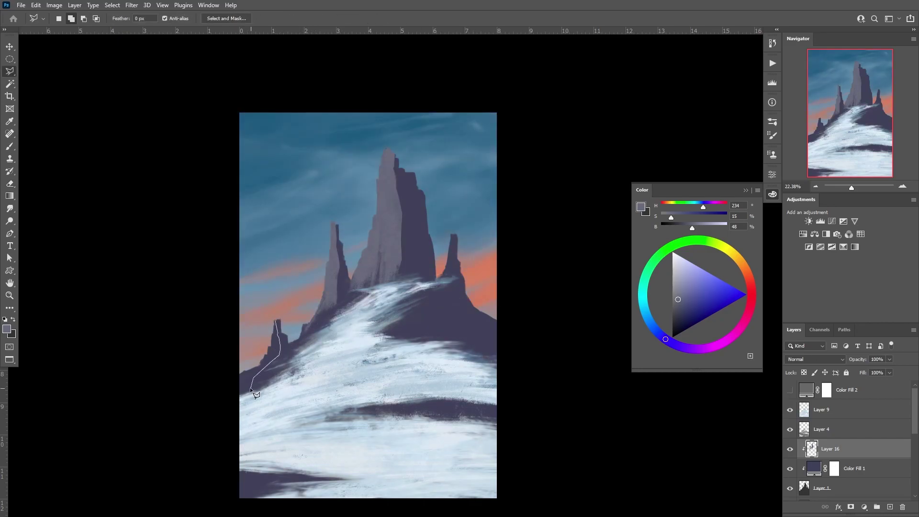
pyautogui.click(245, 390)
pyautogui.click(229, 389)
pyautogui.click(230, 335)
pyautogui.click(271, 306)
pyautogui.press('b')
# Step: Close a selection around the right spire and pick the light blue-grey snow colour
pyautogui.press('l')
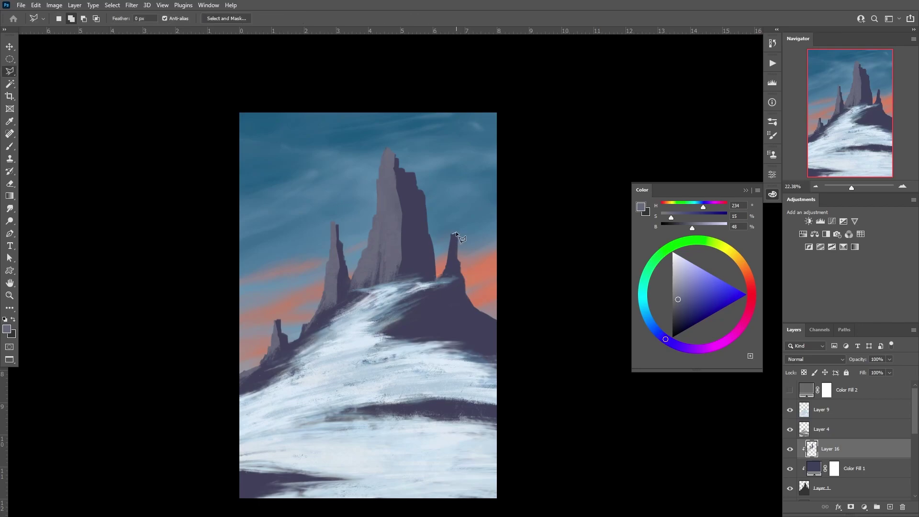
pyautogui.click(455, 224)
pyautogui.press('b')
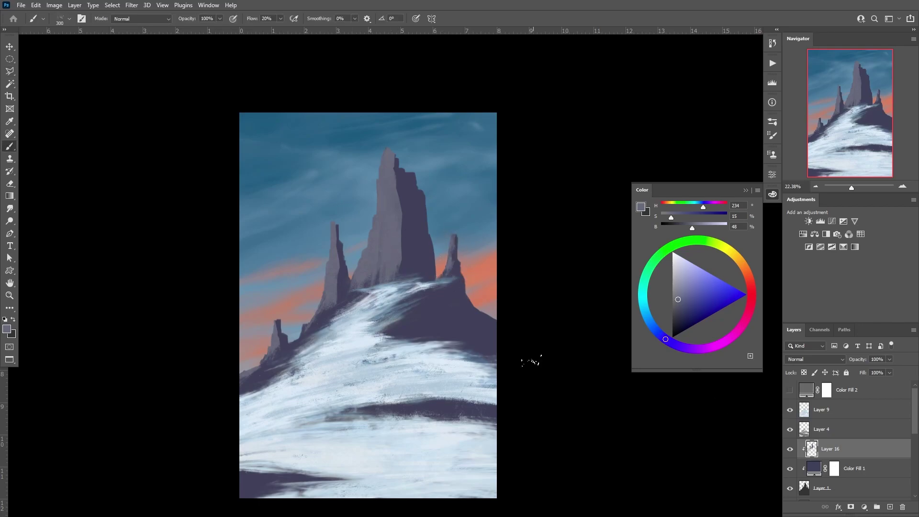
pyautogui.keyDown('ctrl'); pyautogui.click(407, 330); pyautogui.keyUp('ctrl')
# Step: Paint a blue-grey glaze over the snow slope on new Layer 17 at 60% opacity
pyautogui.keyDown('alt'); pyautogui.click(406, 297); pyautogui.keyUp('alt')
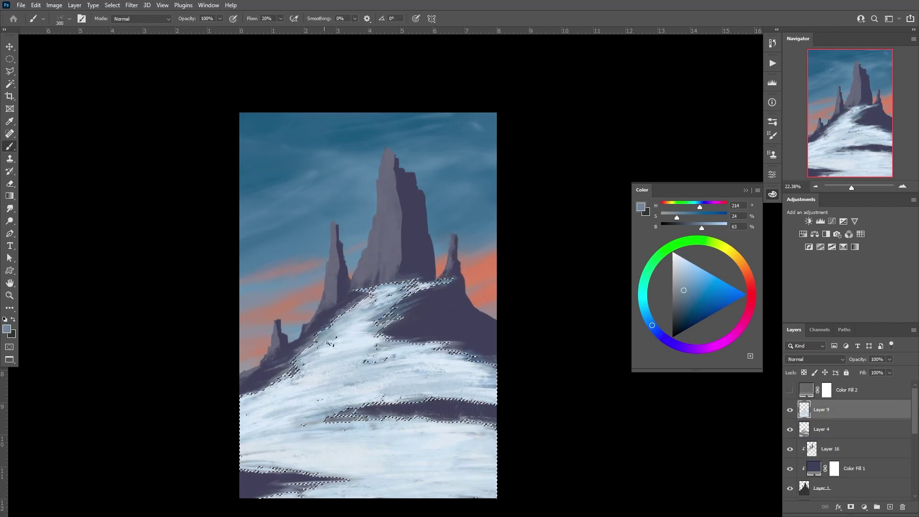
pyautogui.hotkey('ctrl', 'd')
pyautogui.hotkey('ctrl', 'shift', 'alt', 'n')
pyautogui.moveTo(411, 292); pyautogui.dragTo(306, 364)
pyautogui.keyDown('alt'); pyautogui.click(363, 340); pyautogui.keyUp('alt')
pyautogui.moveTo(383, 315)
pyautogui.mouseDown()
pyautogui.moveTo(282, 397)
pyautogui.moveTo(479, 382)
pyautogui.mouseUp()
pyautogui.moveTo(249, 430); pyautogui.dragTo(493, 479)
pyautogui.moveTo(287, 488); pyautogui.dragTo(493, 430)
pyautogui.click(888, 359)
pyautogui.moveTo(891, 369); pyautogui.dragTo(873, 370)
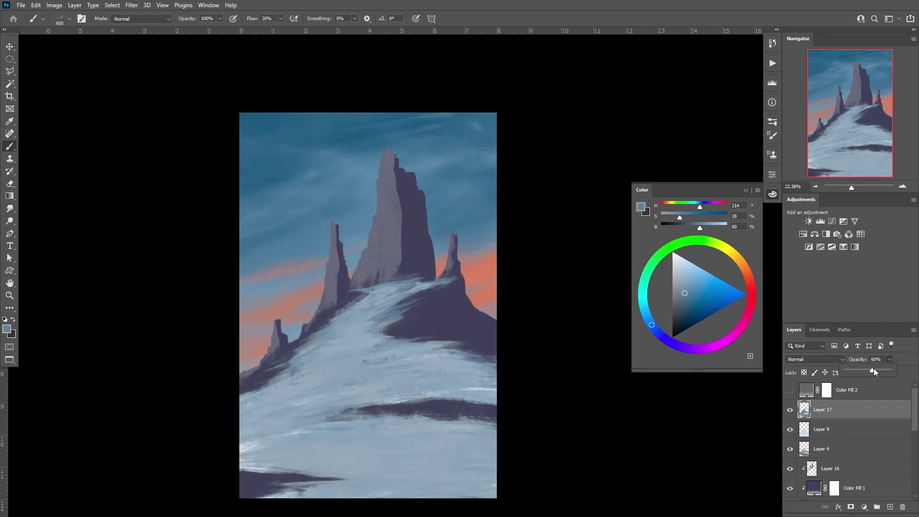
# Step: Brush light snow strokes on Layer 18, then delete both trial glaze layers
pyautogui.hotkey('ctrl', 'shift', 'alt', 'n')
pyautogui.moveTo(478, 459); pyautogui.dragTo(263, 430)
pyautogui.keyDown('alt'); pyautogui.click(354, 373); pyautogui.keyUp('alt')
pyautogui.moveTo(326, 383); pyautogui.dragTo(459, 387)
pyautogui.moveTo(249, 417); pyautogui.dragTo(492, 450)
pyautogui.moveTo(330, 478); pyautogui.dragTo(492, 459)
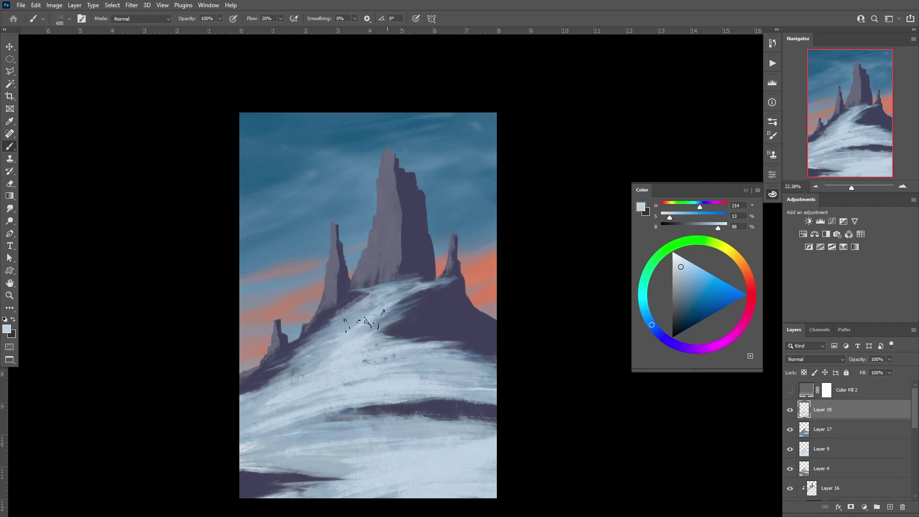
pyautogui.moveTo(479, 359); pyautogui.dragTo(412, 368)
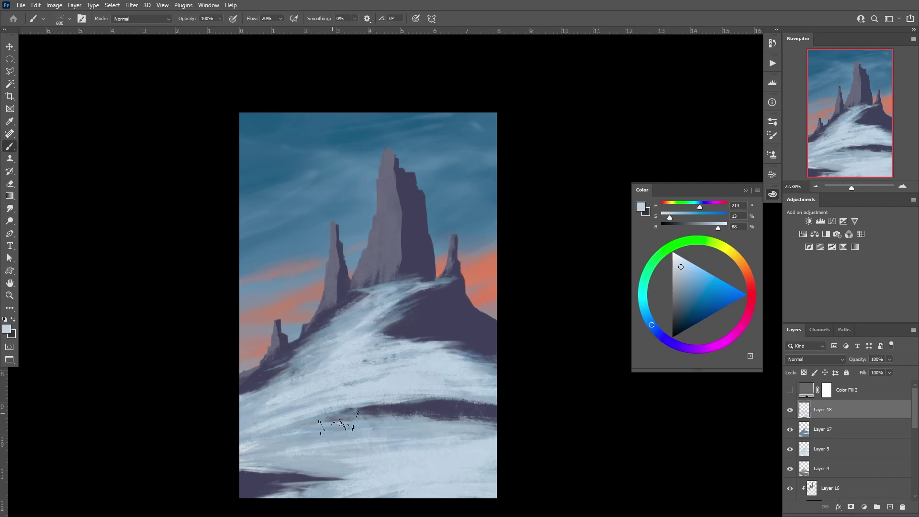
pyautogui.click(903, 507)
pyautogui.click(902, 506)
# Step: On the Layer 16 spire highlights, erase to soften the base of the central spire's lit face
pyautogui.keyDown('ctrl'); pyautogui.click(796, 447); pyautogui.keyUp('ctrl')
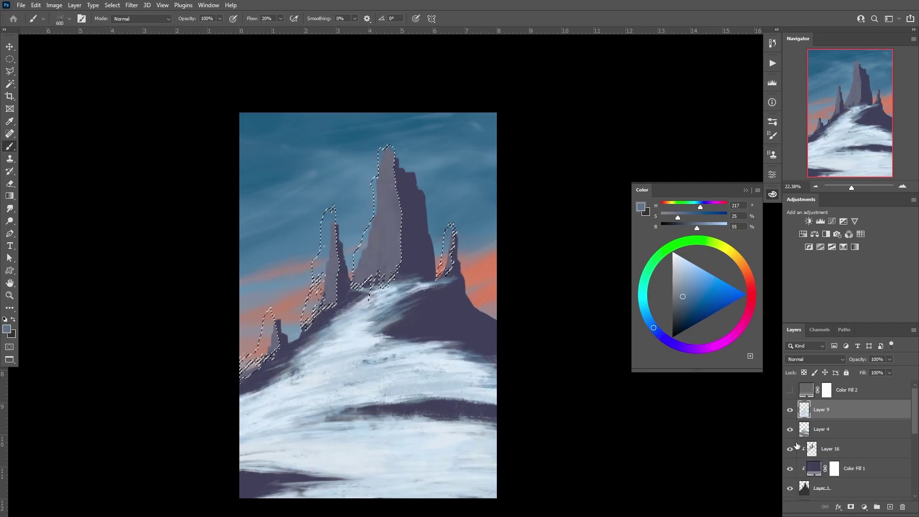
pyautogui.click(796, 449)
pyautogui.hotkey('ctrl', 'd')
pyautogui.press('e')
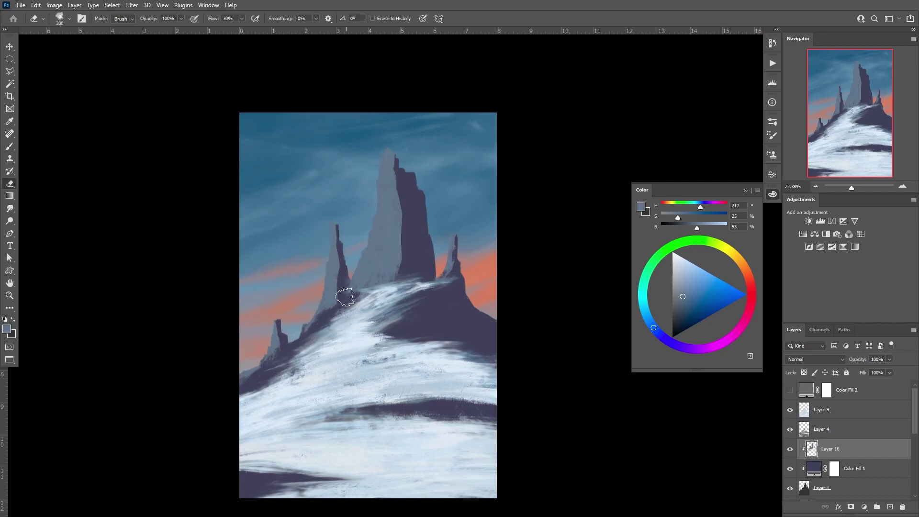
pyautogui.moveTo(373, 281); pyautogui.dragTo(378, 261)
# Step: Refine the spire highlights with Polygonal Lasso, Brush and Eraser, adding a pale edge to the right spire
pyautogui.press('l')
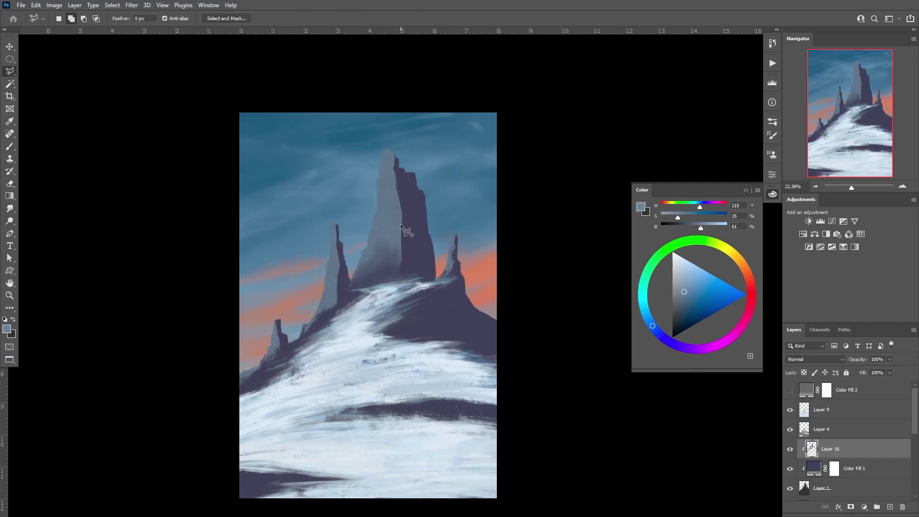
pyautogui.moveTo(376, 218); pyautogui.dragTo(354, 242)
pyautogui.press('b')
pyautogui.press('e')
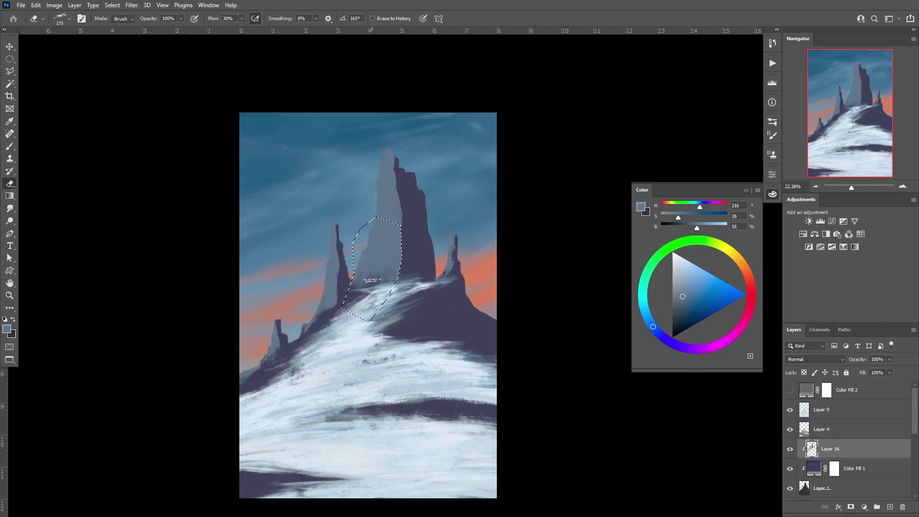
pyautogui.press('b')
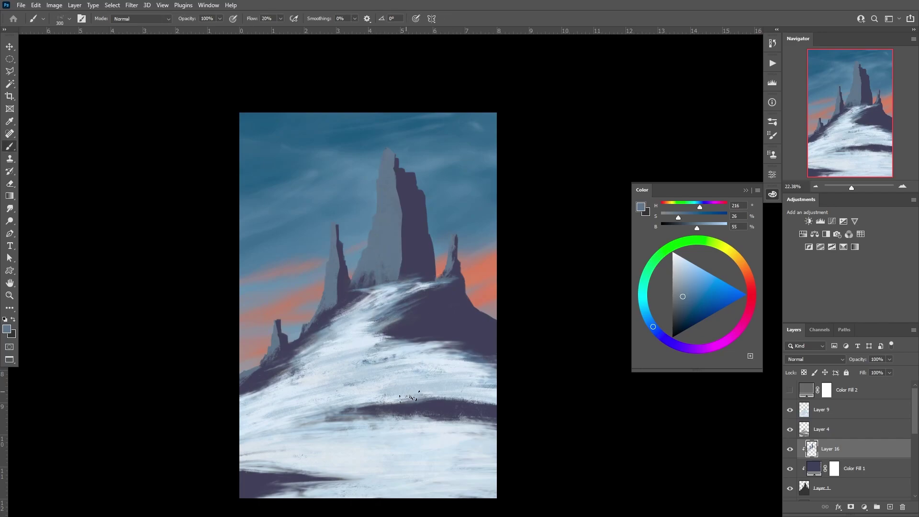
pyautogui.press('l')
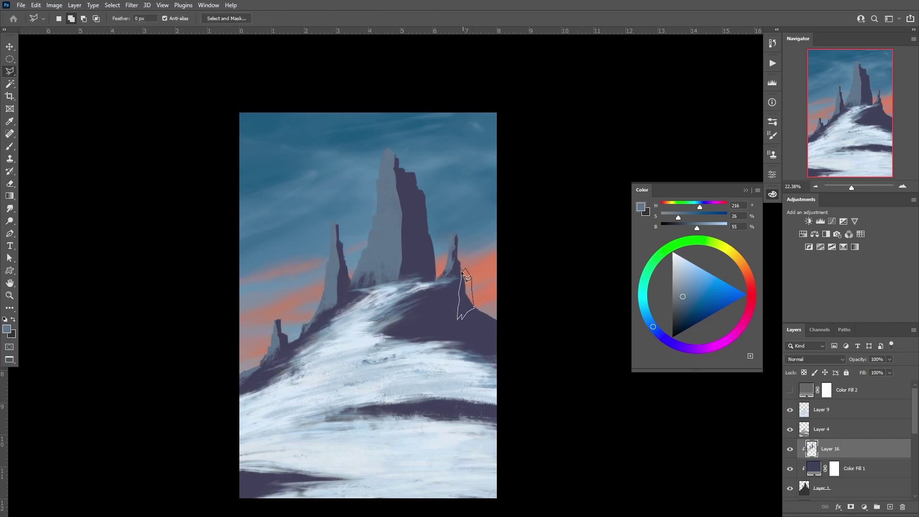
pyautogui.press('e')
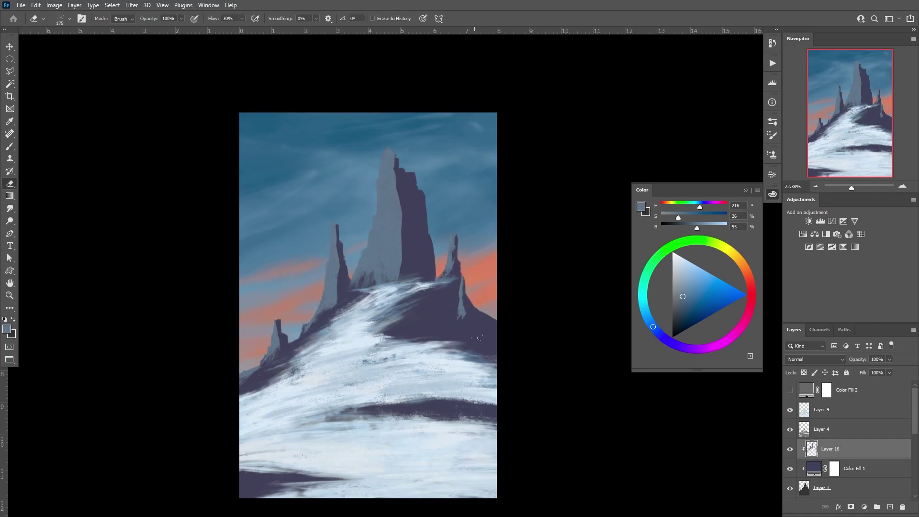
pyautogui.press('b')
pyautogui.hotkey('ctrl', 'shift', 'alt', 'n')
# Step: Paint dark purple shadow strokes across the lower-right and lower snow
pyautogui.keyDown('alt'); pyautogui.click(488, 392); pyautogui.keyUp('alt')
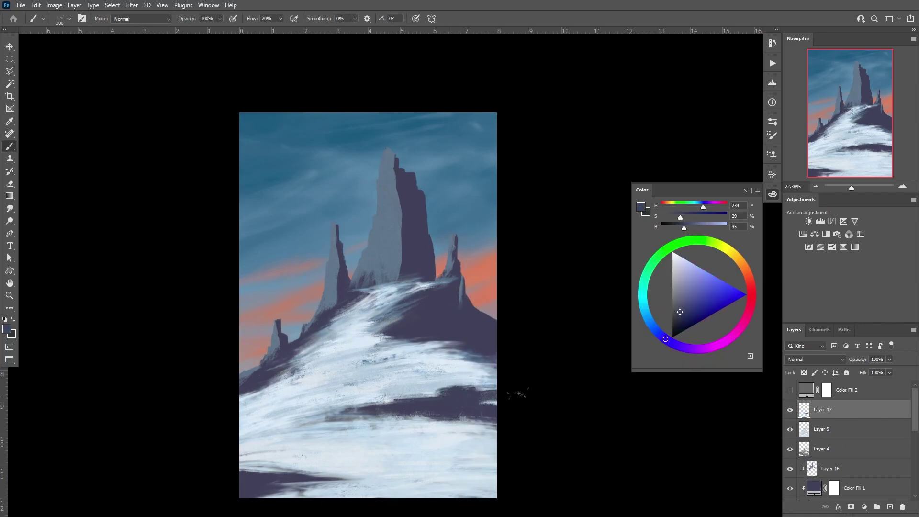
pyautogui.moveTo(496, 431); pyautogui.dragTo(378, 397)
pyautogui.moveTo(498, 383)
pyautogui.mouseDown()
pyautogui.moveTo(471, 345)
pyautogui.moveTo(430, 349)
pyautogui.mouseUp()
pyautogui.moveTo(358, 478)
pyautogui.mouseDown()
pyautogui.moveTo(241, 459)
pyautogui.moveTo(246, 450)
pyautogui.mouseUp()
# Step: Check the brush and eraser tip shapes, then add more dark strokes to the lower-right snow
pyautogui.rightClick(294, 478)
pyautogui.press('Escape')
pyautogui.press('e')
pyautogui.rightClick(313, 479)
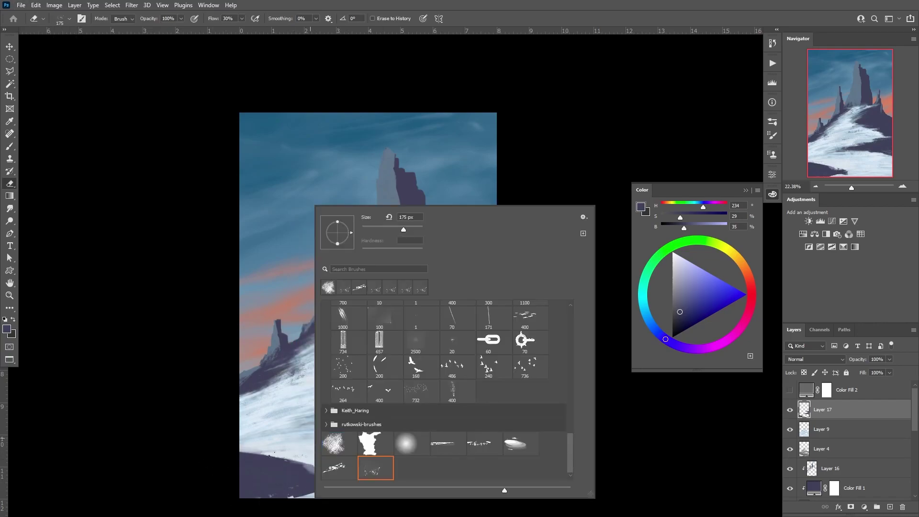
pyautogui.press('Return')
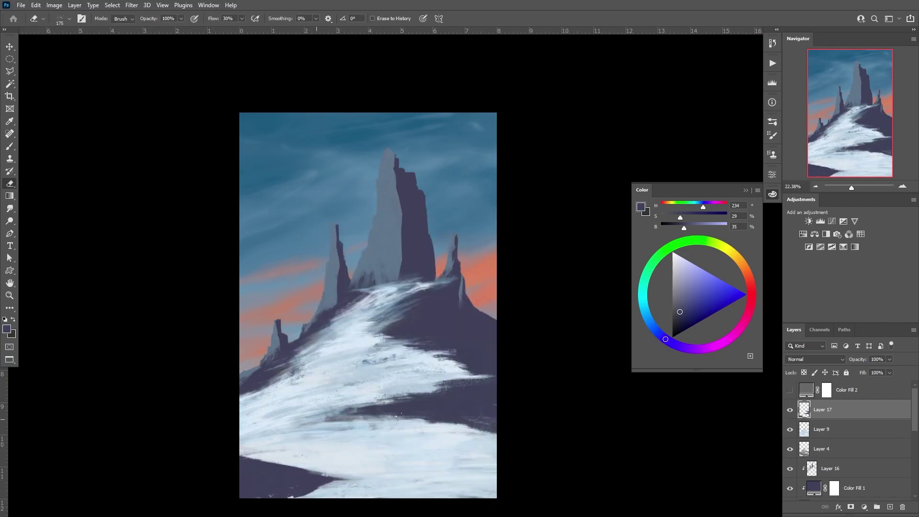
pyautogui.press('b')
pyautogui.moveTo(496, 425); pyautogui.dragTo(381, 414)
pyautogui.moveTo(447, 383); pyautogui.dragTo(511, 373)
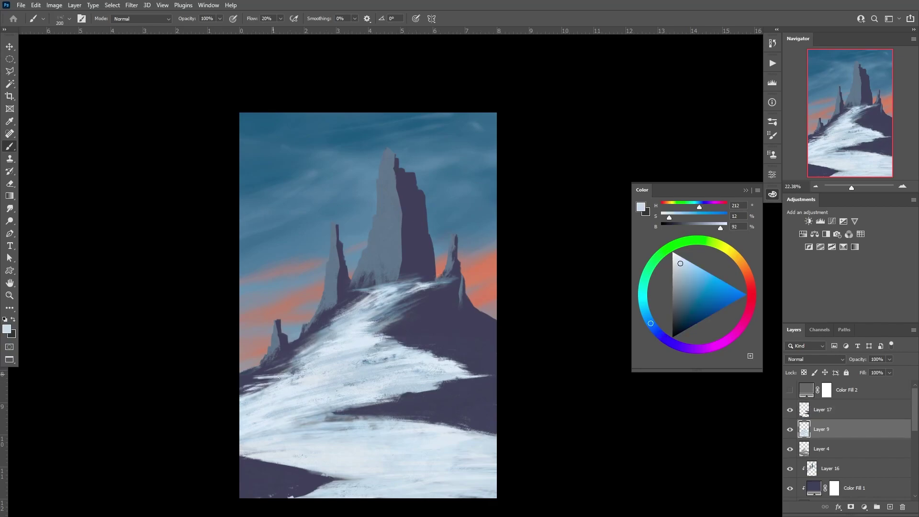
# Step: Sample grey-blue from the rock and blend it into the white snow slope
pyautogui.click(822, 409)
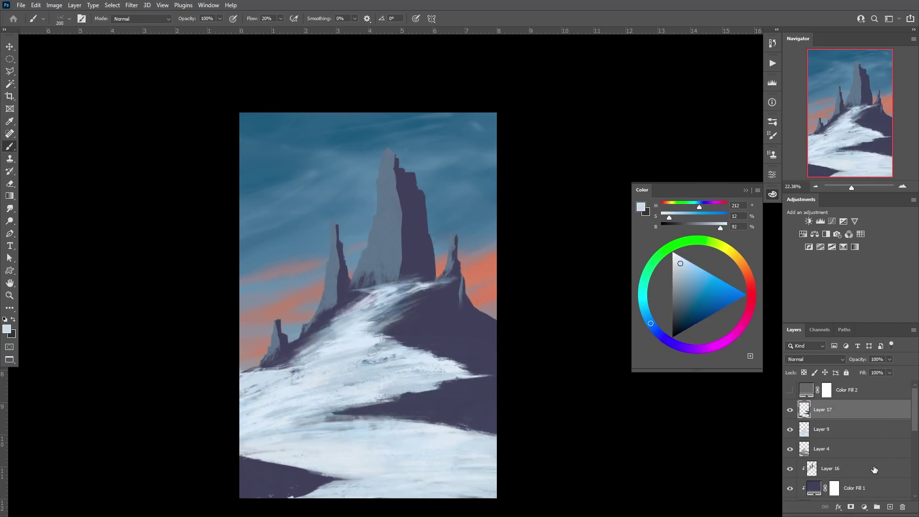
pyautogui.keyDown('alt'); pyautogui.click(361, 293); pyautogui.keyUp('alt')
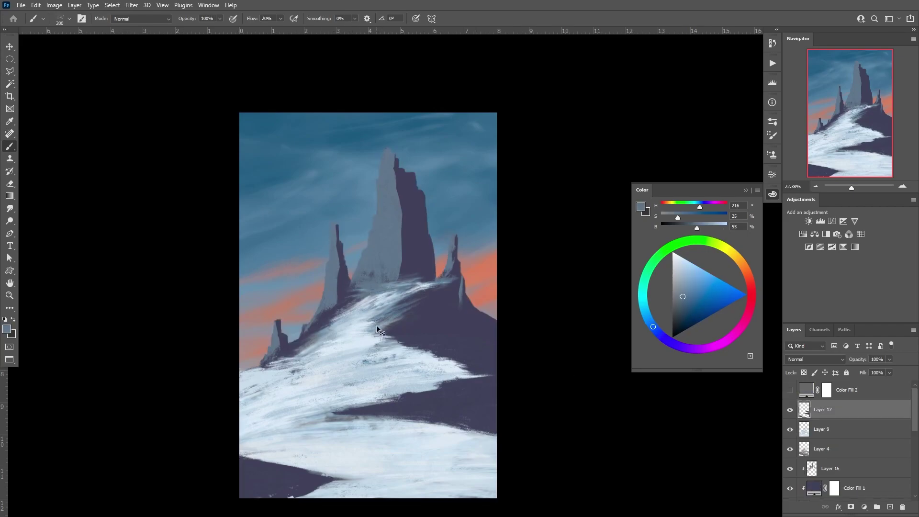
pyautogui.moveTo(376, 325); pyautogui.dragTo(430, 354)
pyautogui.moveTo(335, 369); pyautogui.dragTo(459, 373)
pyautogui.keyDown('alt'); pyautogui.click(363, 364); pyautogui.keyUp('alt')
pyautogui.moveTo(316, 354); pyautogui.dragTo(377, 374)
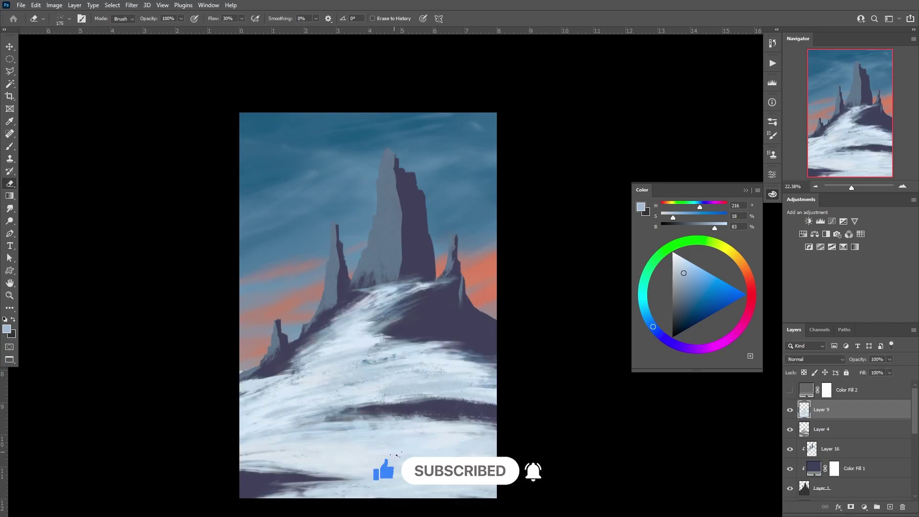
# Step: Choose the Custom Shape tool with a spire shape from the Rocks set
pyautogui.press('u')
pyautogui.click(321, 18)
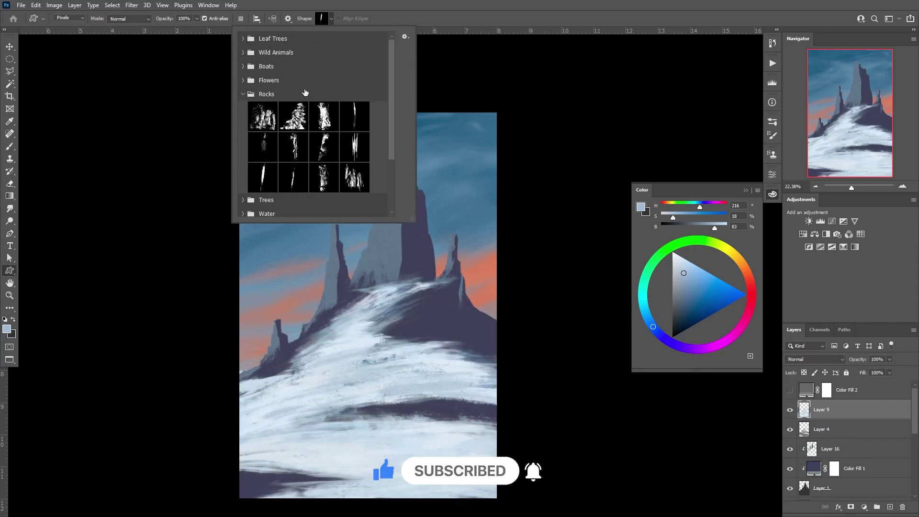
pyautogui.click(429, 186)
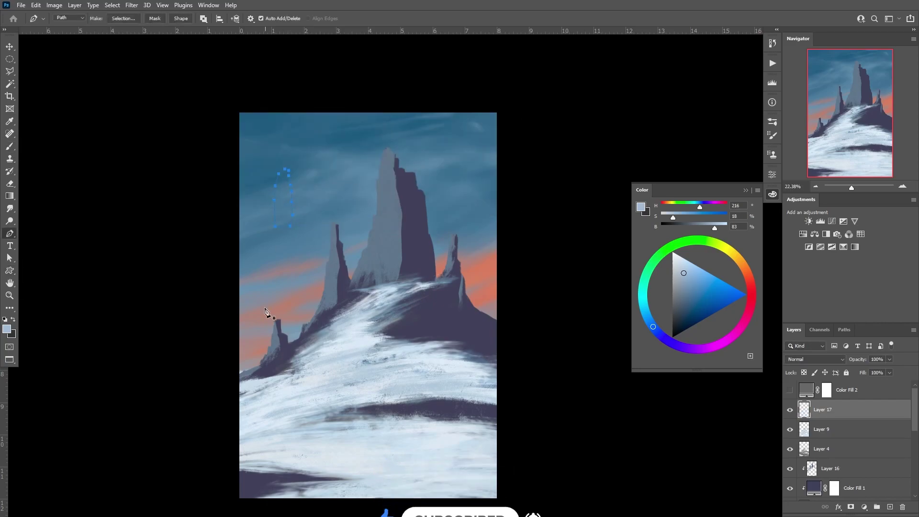
pyautogui.click(554, 159)
pyautogui.scroll(-3, 842, 441)
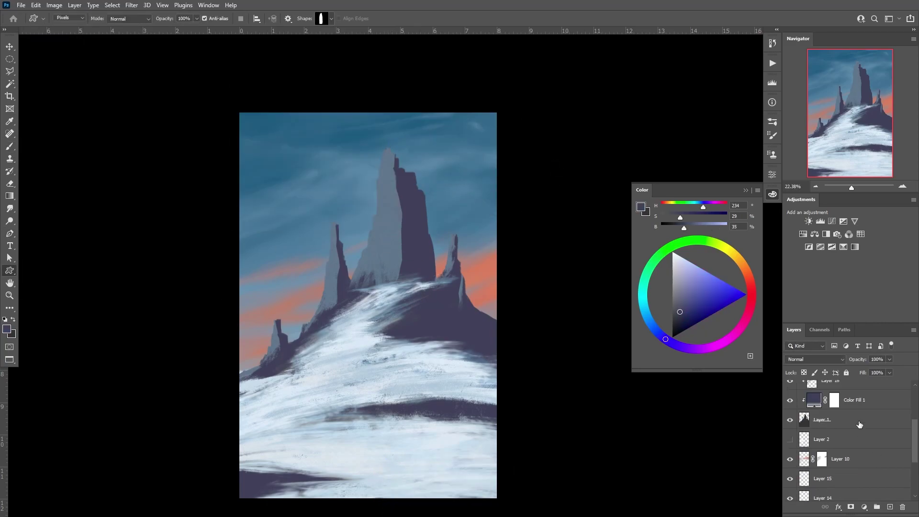
# Step: Pick a blue-grey colour and make rock silhouette Layer 1 active for the spires
pyautogui.click(804, 421)
pyautogui.click(830, 381)
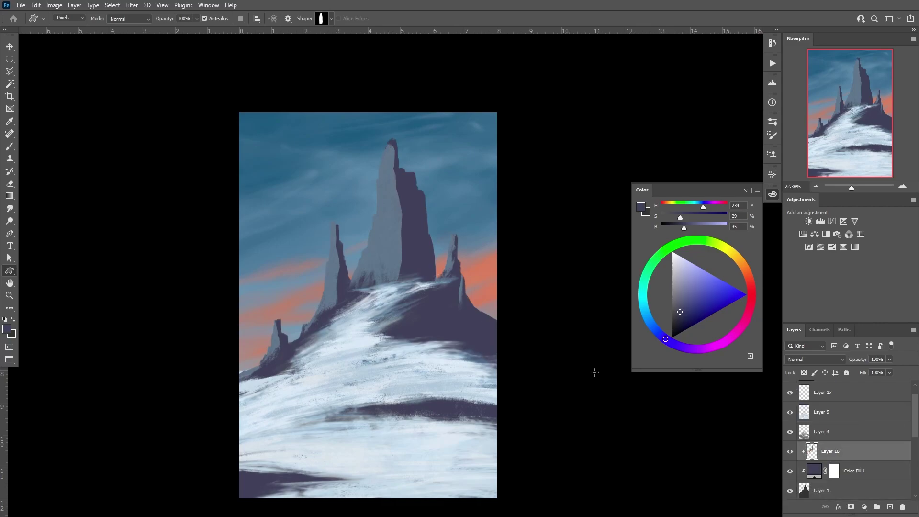
pyautogui.press('b')
pyautogui.keyDown('alt'); pyautogui.click(390, 196); pyautogui.keyUp('alt')
pyautogui.click(821, 487)
pyautogui.press('u')
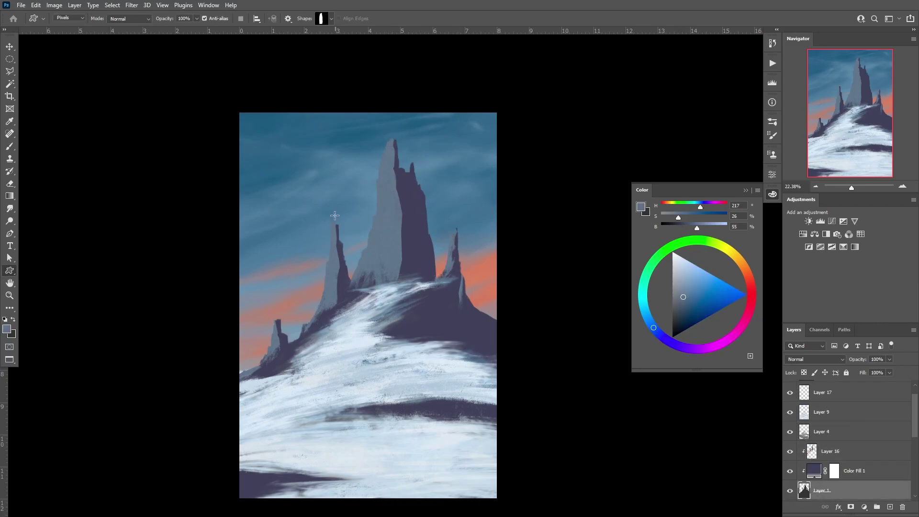
# Step: Draw a small dark spire on the right ridge and a taller one on the right peak
pyautogui.moveTo(473, 292); pyautogui.dragTo(478, 320)
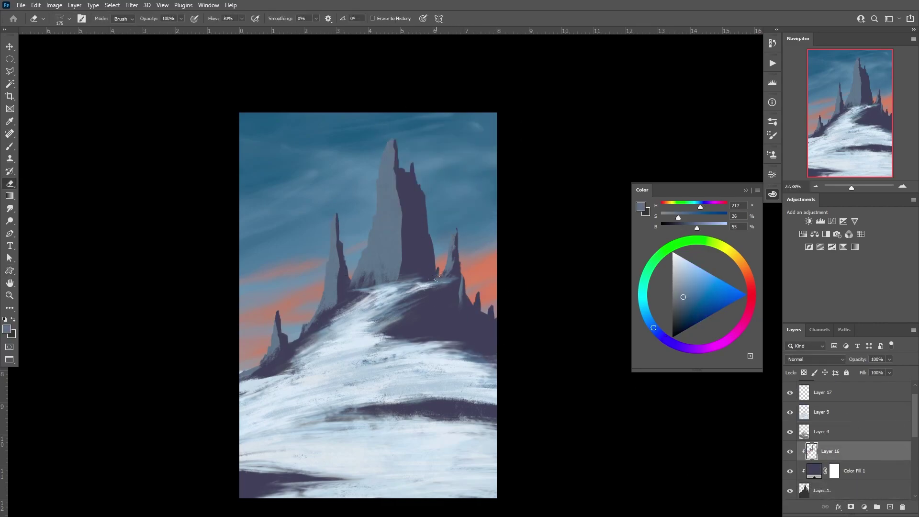
pyautogui.click(459, 247)
pyautogui.press('Return')
pyautogui.click(467, 303)
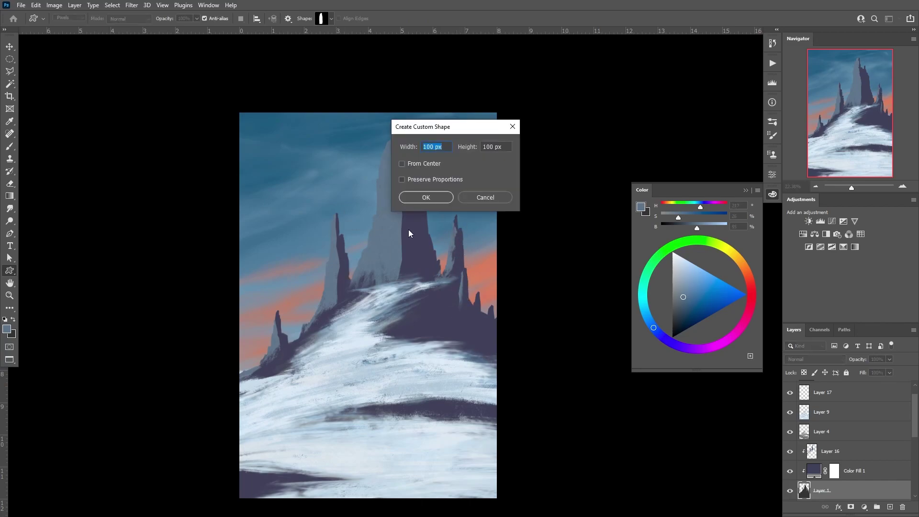
pyautogui.press('Escape')
# Step: Flip the canvas horizontally to check composition, then add a small spire on the left ridge
pyautogui.click(812, 455)
pyautogui.press('e')
pyautogui.press('h')
pyautogui.press('h')
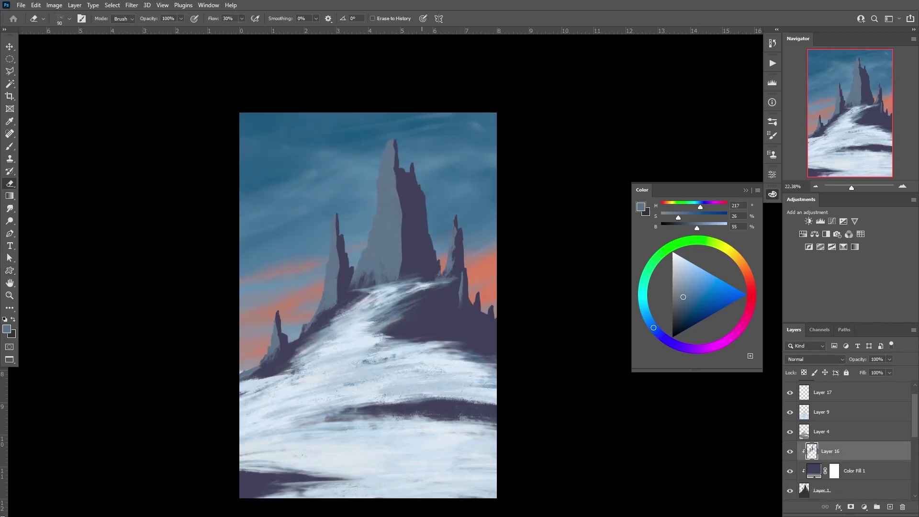
pyautogui.click(307, 321)
pyautogui.press('Escape')
pyautogui.press('u')
pyautogui.click(246, 349)
pyautogui.press('Escape')
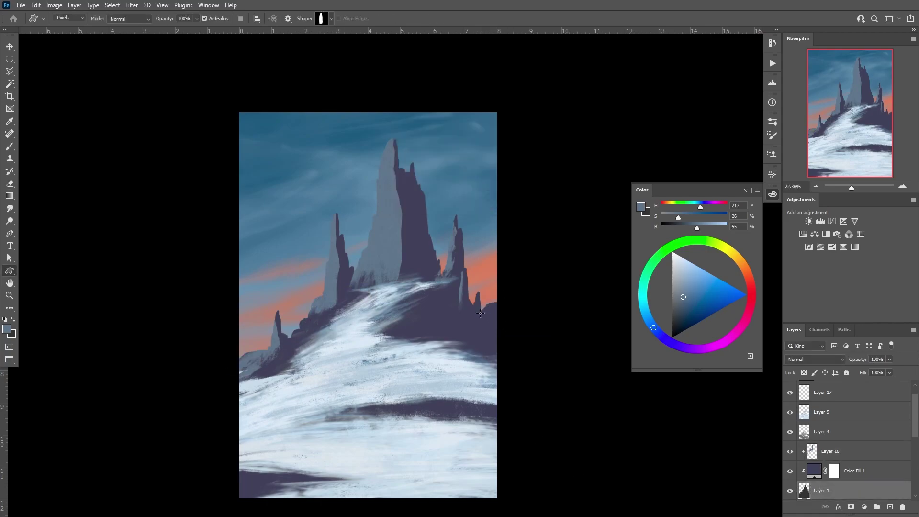
# Step: Try a white snow highlight on the slope, then undo it via the History panel
pyautogui.hotkey('ctrl', 'z')
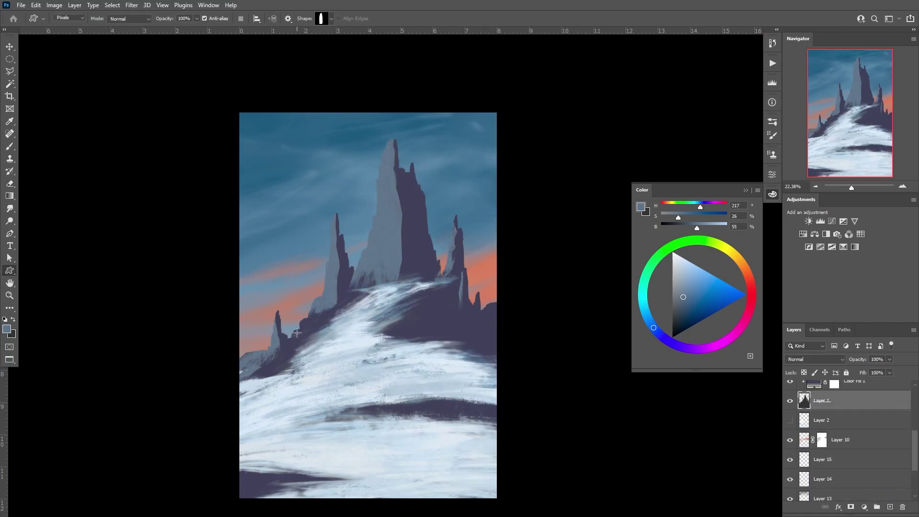
pyautogui.press('b')
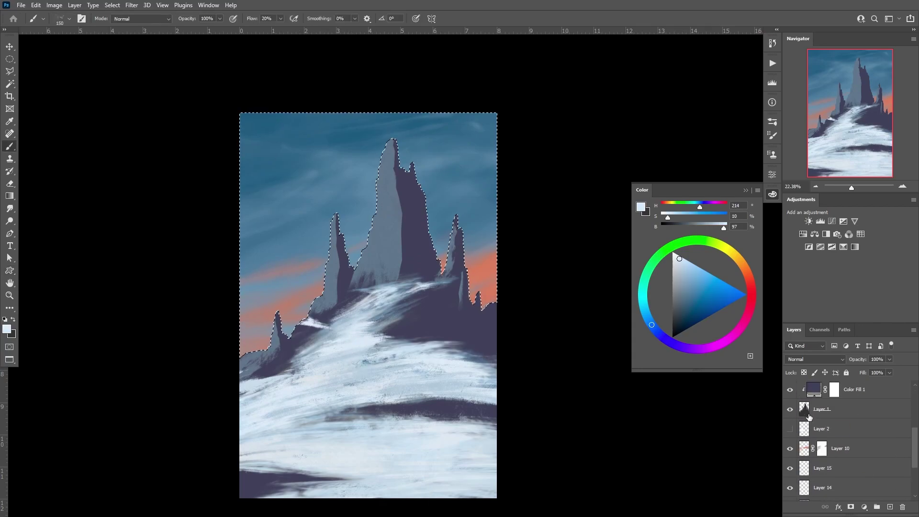
pyautogui.moveTo(299, 321); pyautogui.dragTo(337, 326)
pyautogui.scroll(5, 839, 417)
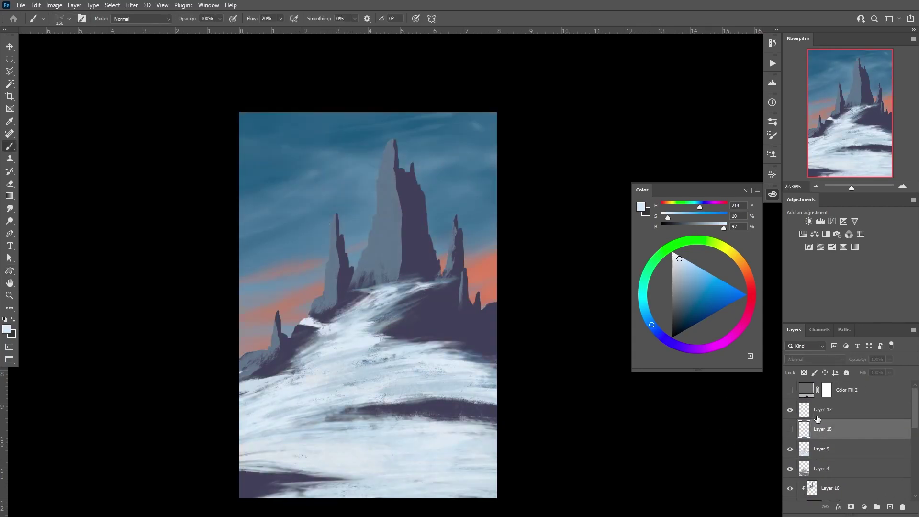
pyautogui.click(771, 43)
pyautogui.hotkey('ctrl', 'z')
pyautogui.hotkey('ctrl', 'z')
pyautogui.hotkey('ctrl', 'z')
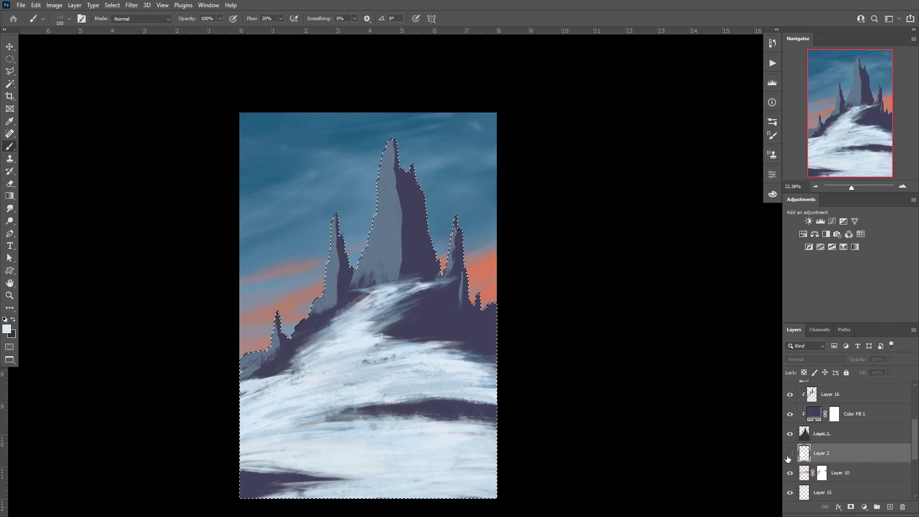
# Step: Hide the old snow layers and paint broad light-blue snow across the lower slopes
pyautogui.press('r')
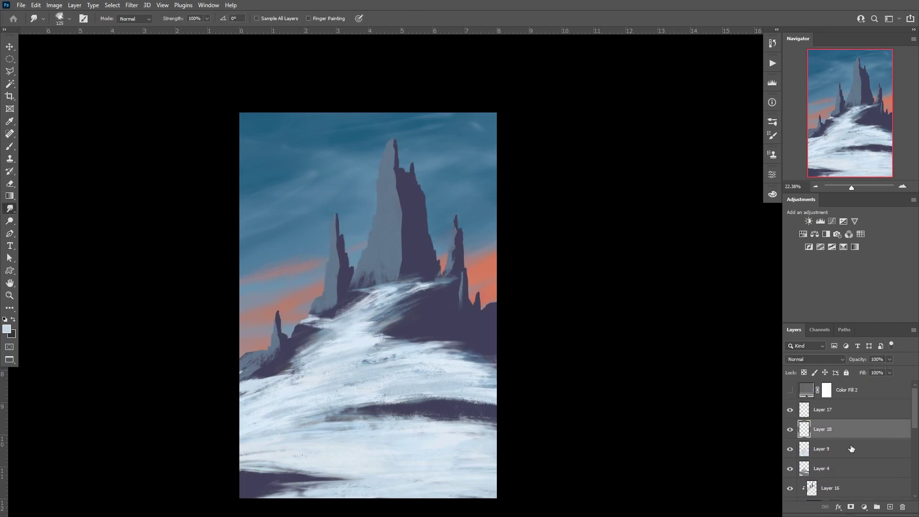
pyautogui.keyDown('ctrl'); pyautogui.click(337, 278); pyautogui.keyUp('ctrl')
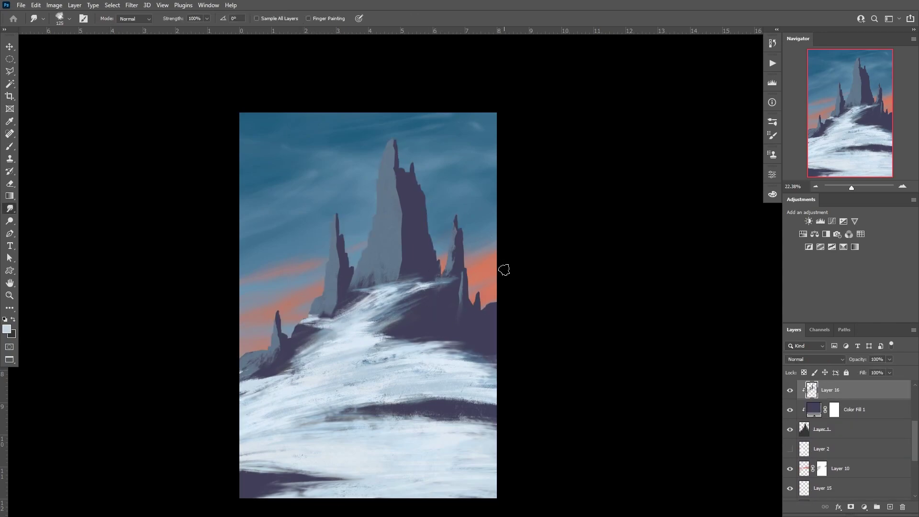
pyautogui.hotkey('ctrl', 'z')
pyautogui.hotkey('ctrl', 'z')
pyautogui.press('b')
pyautogui.moveTo(316, 307)
pyautogui.mouseDown()
pyautogui.moveTo(378, 343)
pyautogui.moveTo(254, 412)
pyautogui.mouseUp()
pyautogui.moveTo(296, 335); pyautogui.dragTo(479, 412)
pyautogui.moveTo(354, 407); pyautogui.dragTo(245, 498)
pyautogui.moveTo(249, 459); pyautogui.dragTo(493, 445)
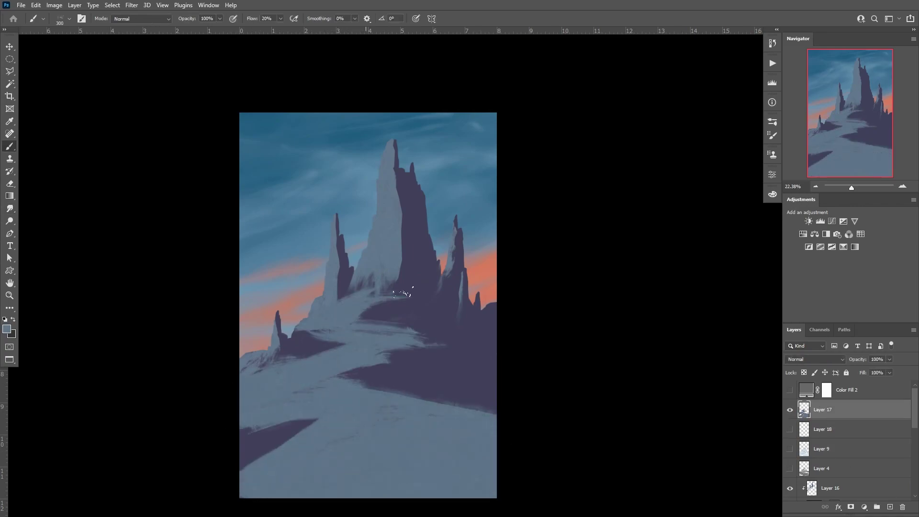
pyautogui.moveTo(403, 293)
pyautogui.mouseDown()
pyautogui.moveTo(365, 317)
pyautogui.moveTo(450, 292)
pyautogui.mouseUp()
# Step: Flatten the dark shadow at the lower-left edge of the snow
pyautogui.press('e')
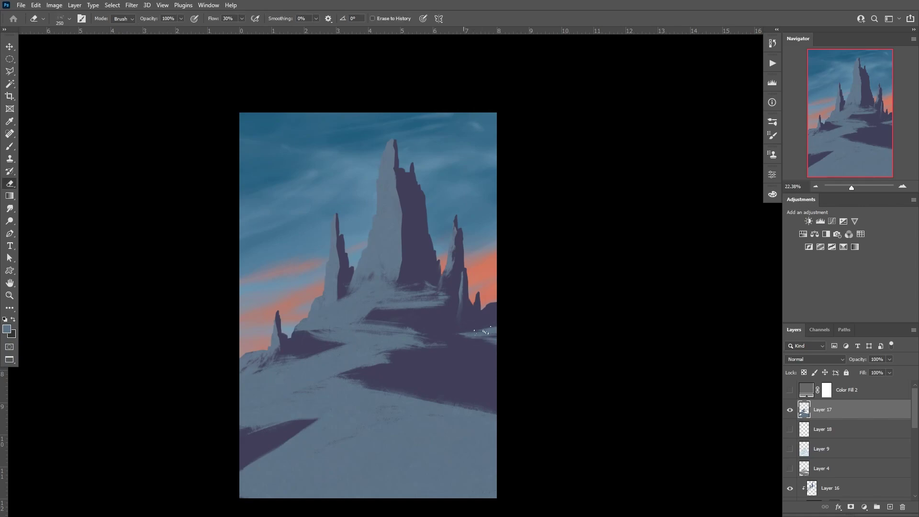
pyautogui.press('b')
pyautogui.moveTo(226, 441); pyautogui.dragTo(329, 421)
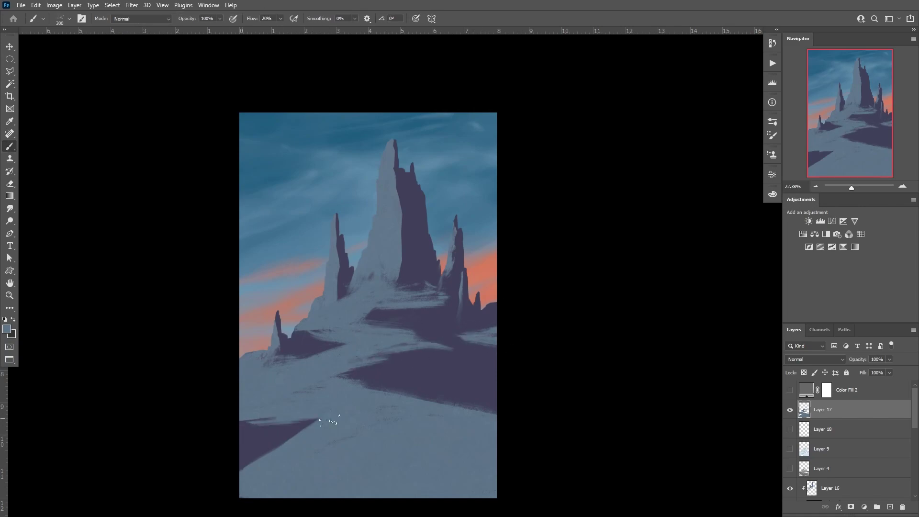
pyautogui.press('r')
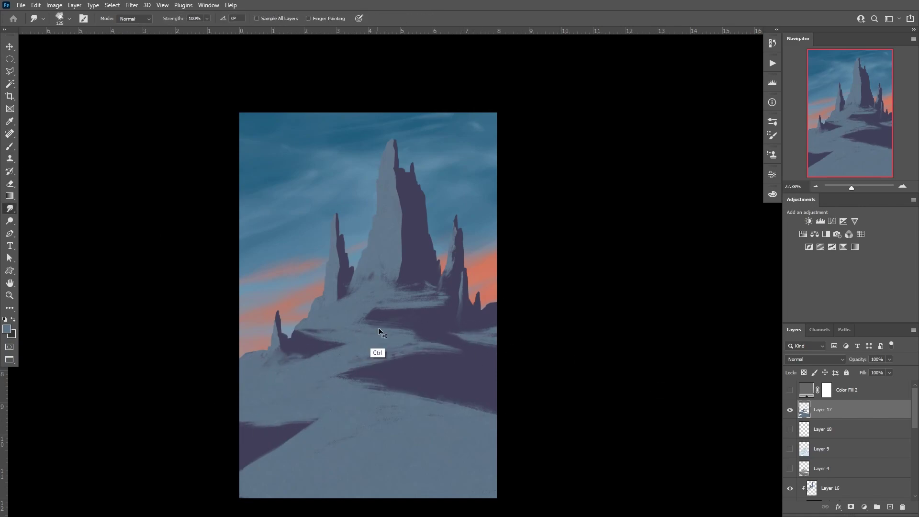
# Step: Add Layer 19 clipped to the snow and sweep pale streaks across the slope
pyautogui.hotkey('ctrl', 'shift', 'alt', 'n')
pyautogui.hotkey('ctrl', 'alt', 'g')
pyautogui.press('b')
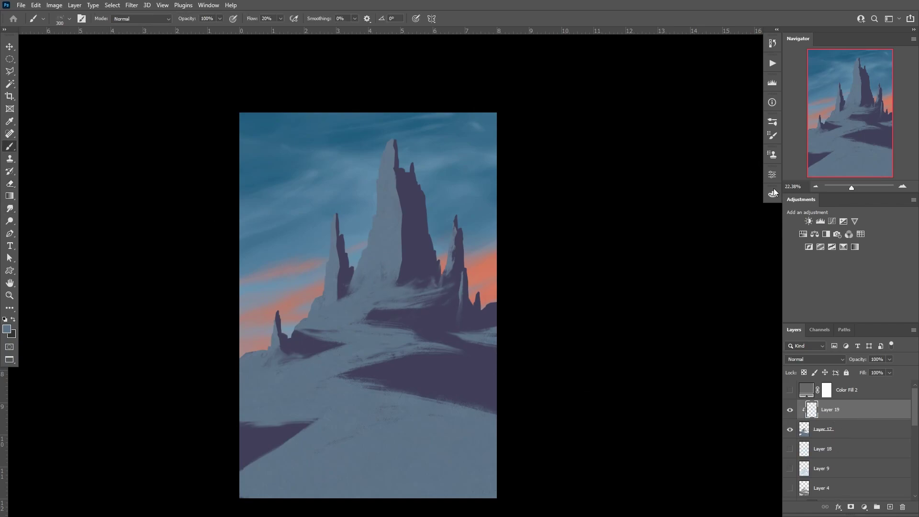
pyautogui.click(771, 193)
pyautogui.moveTo(316, 333); pyautogui.dragTo(393, 338)
pyautogui.moveTo(306, 356); pyautogui.dragTo(497, 337)
pyautogui.moveTo(495, 450); pyautogui.dragTo(350, 398)
pyautogui.moveTo(242, 382)
pyautogui.mouseDown()
pyautogui.moveTo(411, 354)
pyautogui.moveTo(478, 421)
pyautogui.moveTo(364, 392)
pyautogui.mouseUp()
# Step: Soften and thin the pale snow streaks with a progressively smaller eraser
pyautogui.press('e')
pyautogui.moveTo(373, 478); pyautogui.dragTo(216, 485)
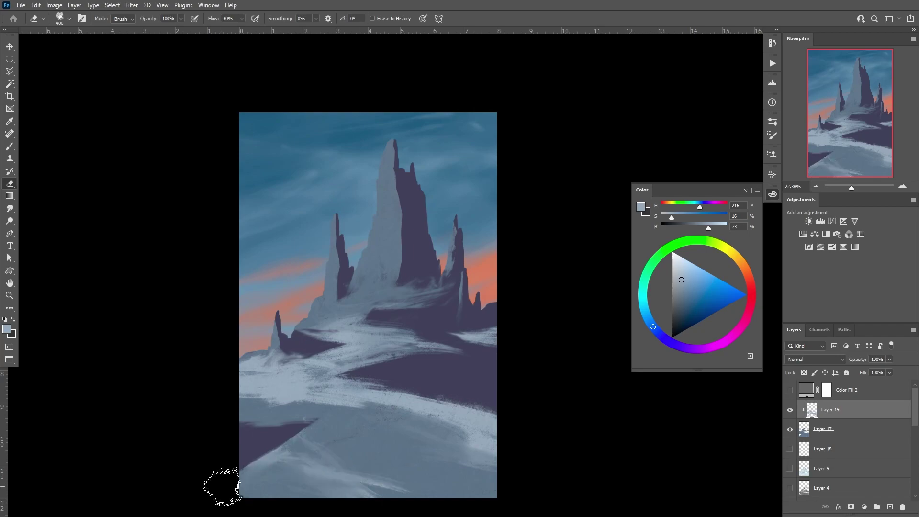
pyautogui.moveTo(297, 478); pyautogui.dragTo(379, 460)
pyautogui.press('b')
pyautogui.moveTo(431, 407); pyautogui.dragTo(287, 431)
pyautogui.moveTo(306, 364); pyautogui.dragTo(425, 296)
pyautogui.press('e')
pyautogui.press('[')
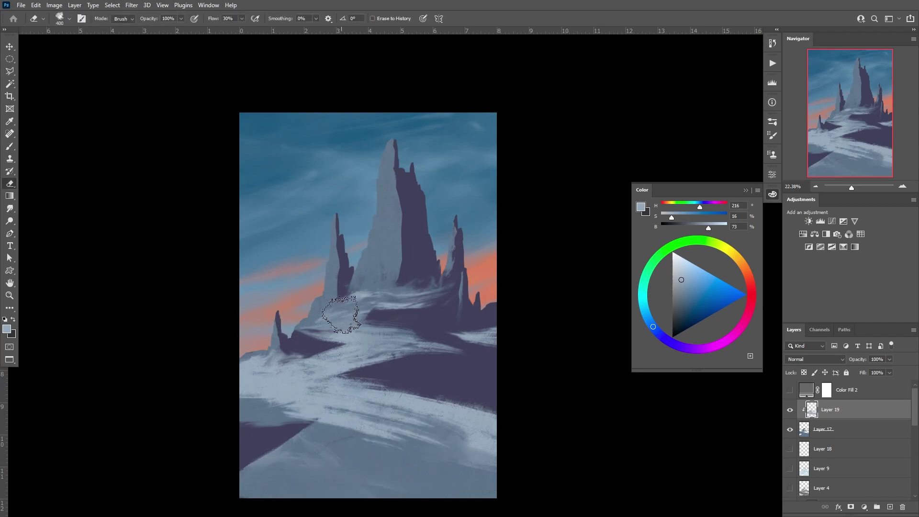
pyautogui.moveTo(363, 359)
pyautogui.mouseDown()
pyautogui.moveTo(285, 382)
pyautogui.moveTo(459, 440)
pyautogui.moveTo(397, 421)
pyautogui.moveTo(344, 421)
pyautogui.mouseUp()
# Step: On a new layer, paint darker blue across the lower slope and erase part of it
pyautogui.hotkey('ctrl', 'shift', 'alt', 'n')
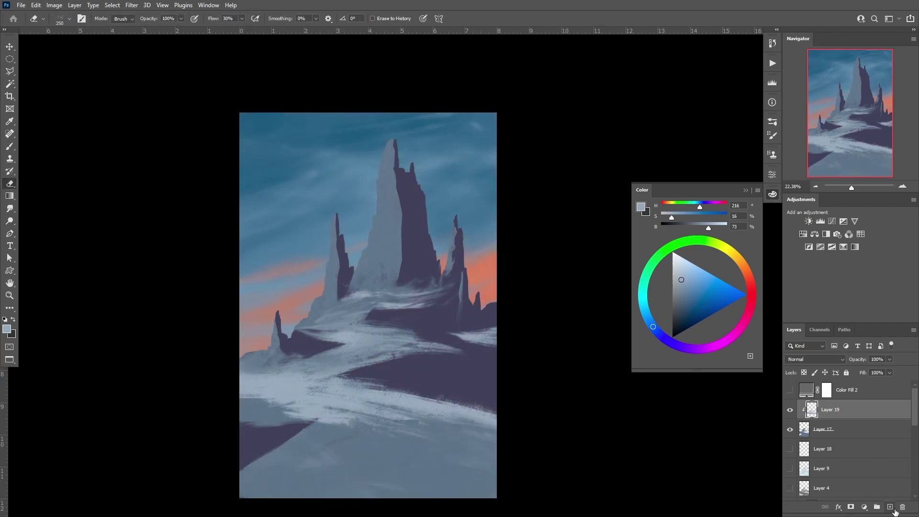
pyautogui.press('b')
pyautogui.keyDown('alt'); pyautogui.click(334, 476); pyautogui.keyUp('alt')
pyautogui.moveTo(334, 476)
pyautogui.mouseDown()
pyautogui.moveTo(492, 437)
pyautogui.moveTo(257, 493)
pyautogui.mouseUp()
pyautogui.press('e')
pyautogui.moveTo(416, 421)
pyautogui.mouseDown()
pyautogui.moveTo(268, 459)
pyautogui.moveTo(466, 463)
pyautogui.moveTo(318, 455)
pyautogui.mouseUp()
# Step: On another new layer, paint pale blue-white strokes across the lower slope
pyautogui.hotkey('ctrl', 'shift', 'alt', 'n')
pyautogui.press('b')
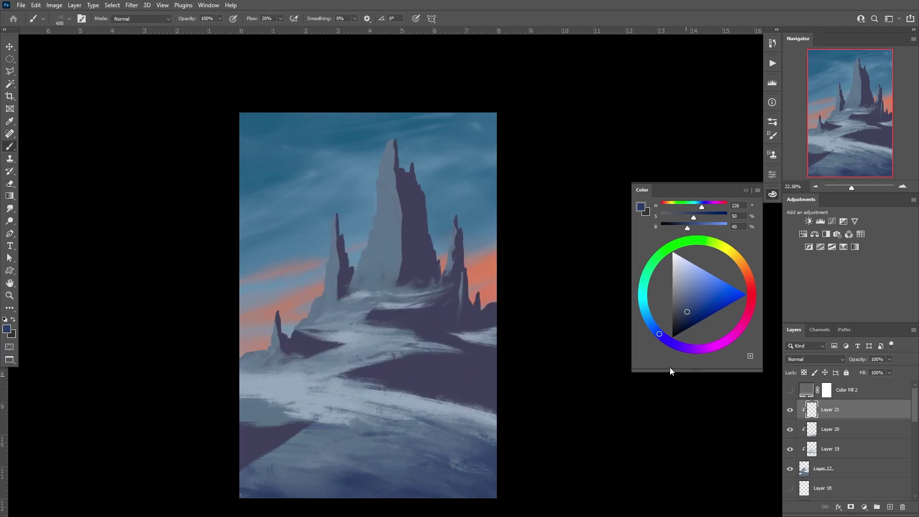
pyautogui.keyDown('alt'); pyautogui.click(379, 402); pyautogui.keyUp('alt')
pyautogui.moveTo(379, 402); pyautogui.dragTo(492, 416)
pyautogui.moveTo(493, 335); pyautogui.dragTo(335, 345)
pyautogui.moveTo(488, 430); pyautogui.dragTo(278, 407)
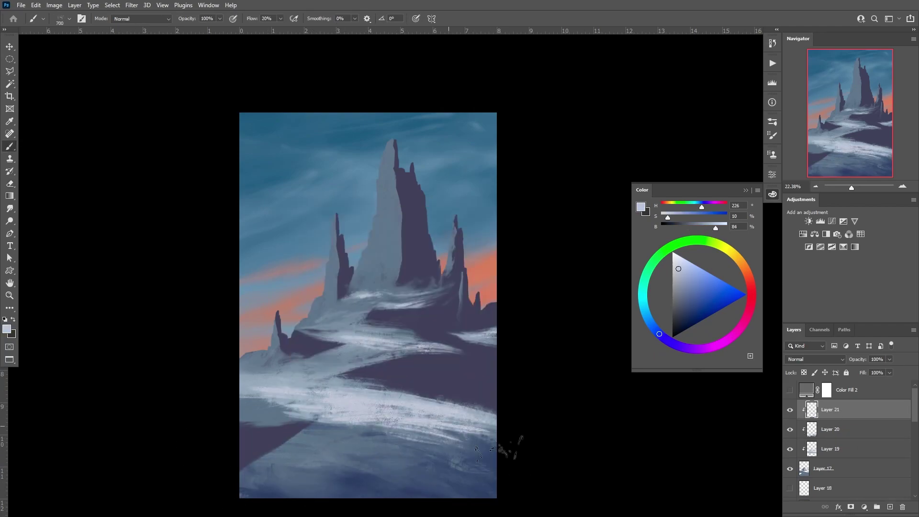
# Step: Add small pale streaks on the mid slope, undoing a broad stroke at the bottom
pyautogui.press(']')
pyautogui.moveTo(249, 478)
pyautogui.mouseDown()
pyautogui.moveTo(426, 479)
pyautogui.moveTo(328, 493)
pyautogui.mouseUp()
pyautogui.hotkey('ctrl', 'z')
pyautogui.hotkey('ctrl', 'z')
pyautogui.press('[')
pyautogui.press('[')
pyautogui.press('[')
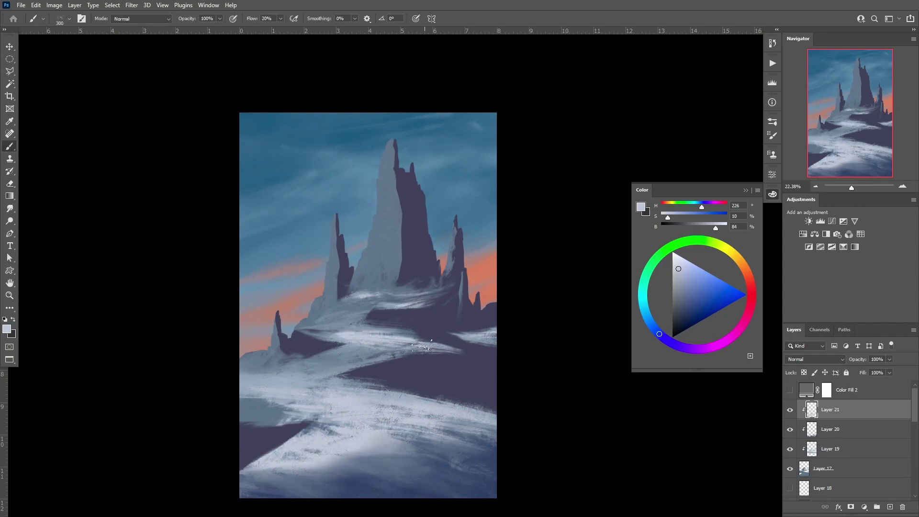
pyautogui.moveTo(445, 354); pyautogui.dragTo(359, 332)
# Step: On a new layer, darken the bottom edge of the snow with dark strokes
pyautogui.press('e')
pyautogui.hotkey('ctrl', 'shift', 'alt', 'n')
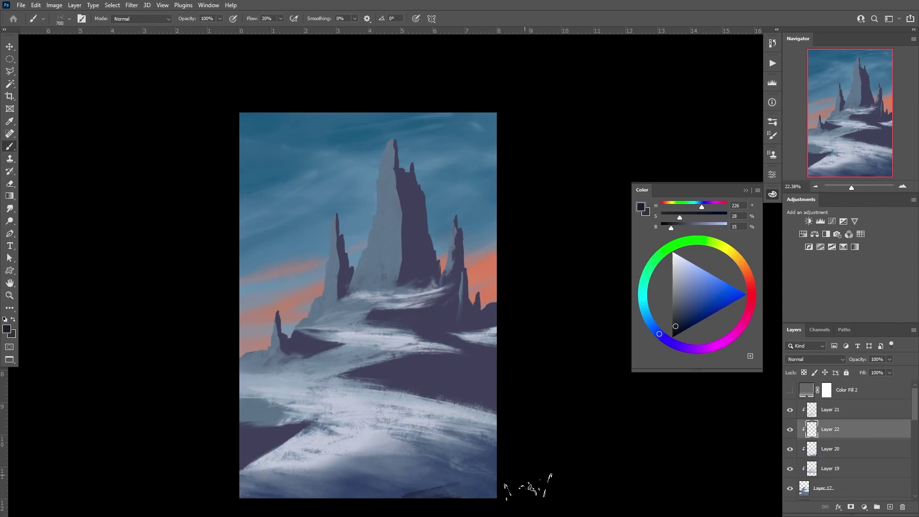
pyautogui.moveTo(493, 431)
pyautogui.mouseDown()
pyautogui.moveTo(442, 453)
pyautogui.moveTo(498, 477)
pyautogui.mouseUp()
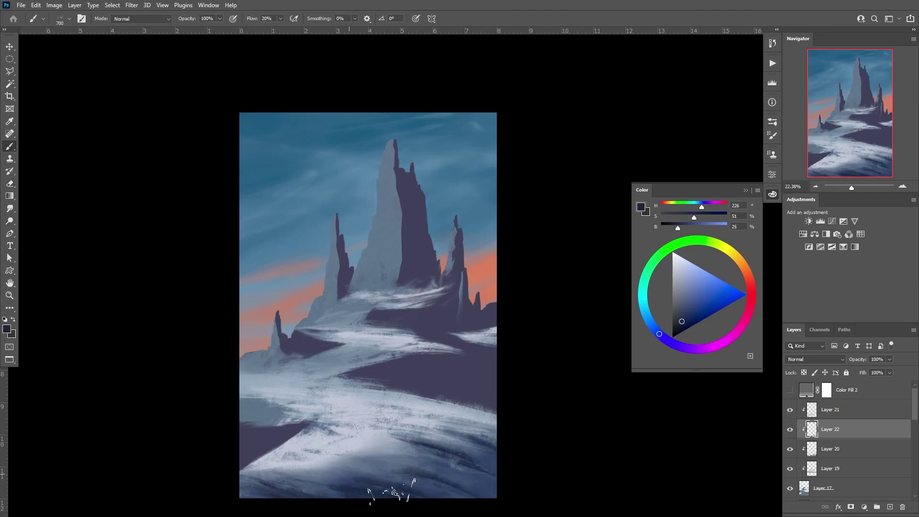
pyautogui.moveTo(325, 493)
pyautogui.mouseDown()
pyautogui.moveTo(274, 493)
pyautogui.moveTo(410, 471)
pyautogui.mouseUp()
# Step: Hide Layer 20 and brighten the left and lower-left snow on Layer 19 with pale strokes
pyautogui.click(789, 448)
pyautogui.click(842, 468)
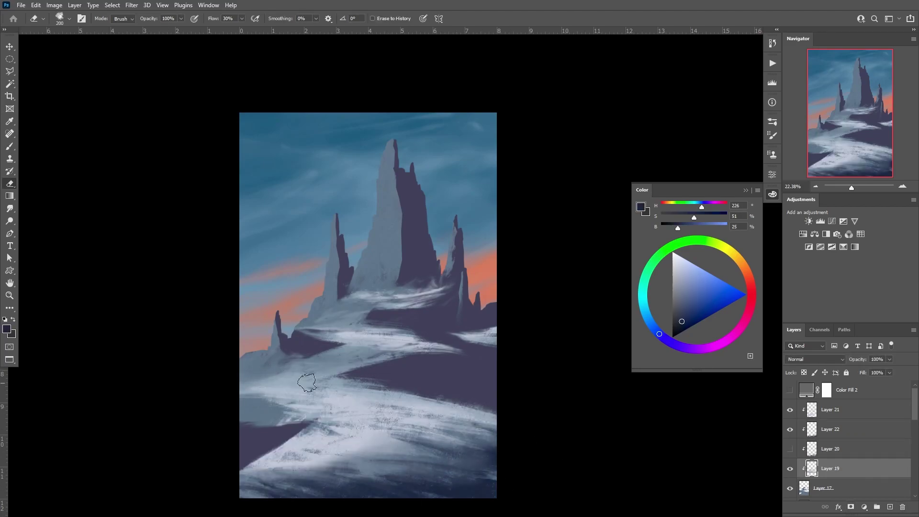
pyautogui.press('b')
pyautogui.keyDown('alt'); pyautogui.click(330, 389); pyautogui.keyUp('alt')
pyautogui.press(']')
pyautogui.moveTo(294, 402)
pyautogui.mouseDown()
pyautogui.moveTo(249, 400)
pyautogui.moveTo(440, 411)
pyautogui.mouseUp()
pyautogui.keyDown('alt'); pyautogui.click(303, 406); pyautogui.keyUp('alt')
pyautogui.moveTo(249, 419); pyautogui.dragTo(339, 433)
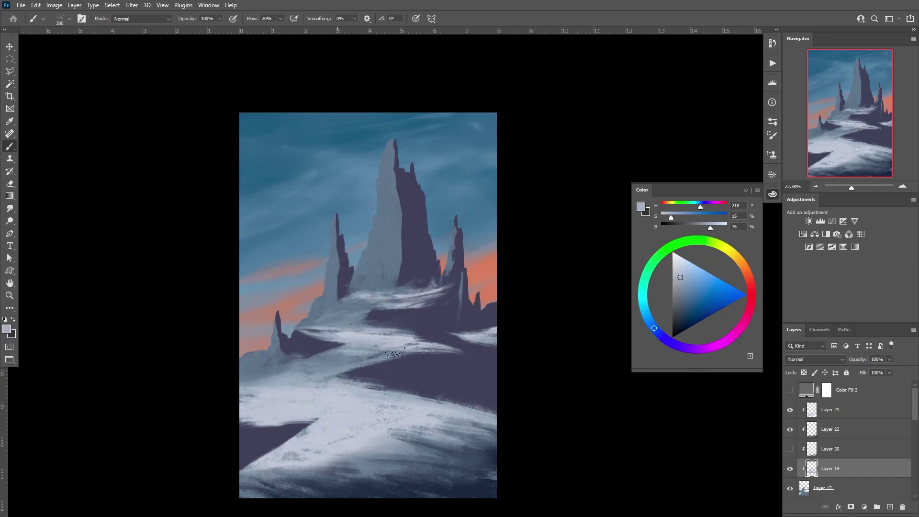
# Step: Sample lighter and shadow snow blues and brush a pale brightening stroke across the snow
pyautogui.keyDown('alt'); pyautogui.click(364, 354); pyautogui.keyUp('alt')
pyautogui.keyDown('alt'); pyautogui.click(344, 313); pyautogui.keyUp('alt')
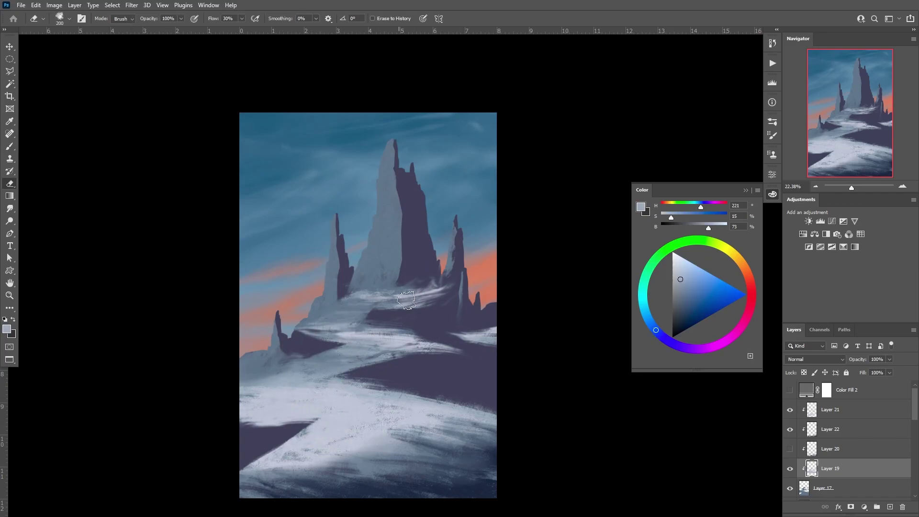
pyautogui.moveTo(267, 382); pyautogui.dragTo(407, 396)
pyautogui.press('e')
pyautogui.press('b')
pyautogui.keyDown('alt'); pyautogui.click(323, 335); pyautogui.keyUp('alt')
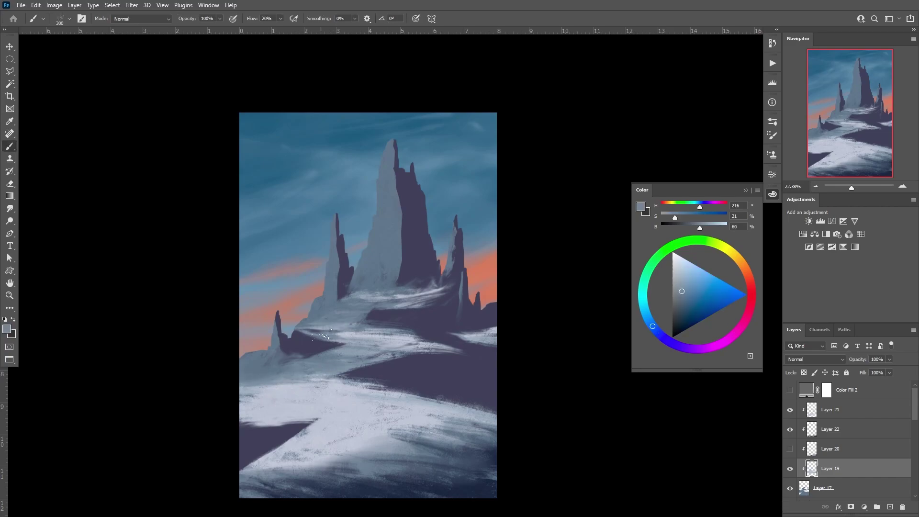
pyautogui.keyDown('alt'); pyautogui.click(366, 335); pyautogui.keyUp('alt')
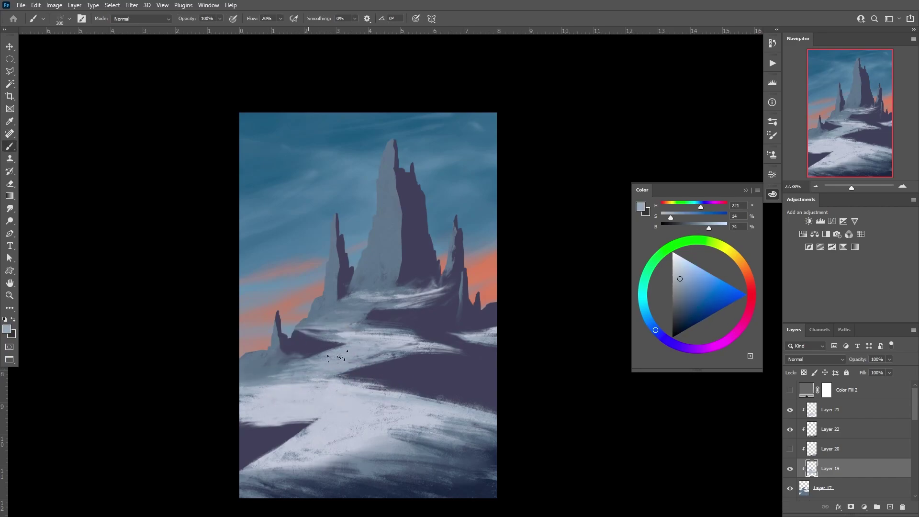
pyautogui.press('e')
# Step: Show Layer 20 again and brighten the middle snow on Layer 21 with a pale stroke
pyautogui.click(790, 448)
pyautogui.click(830, 448)
pyautogui.click(829, 409)
pyautogui.press('b')
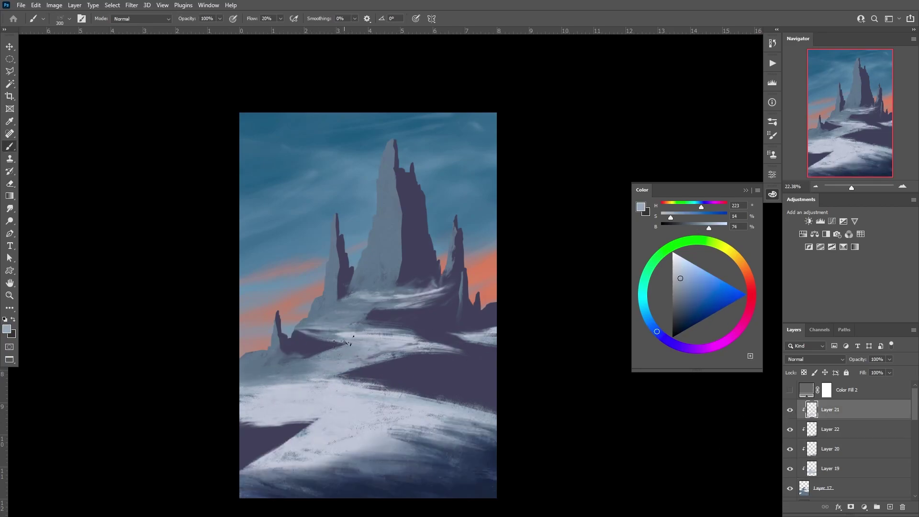
pyautogui.moveTo(302, 335); pyautogui.dragTo(373, 332)
pyautogui.press('e')
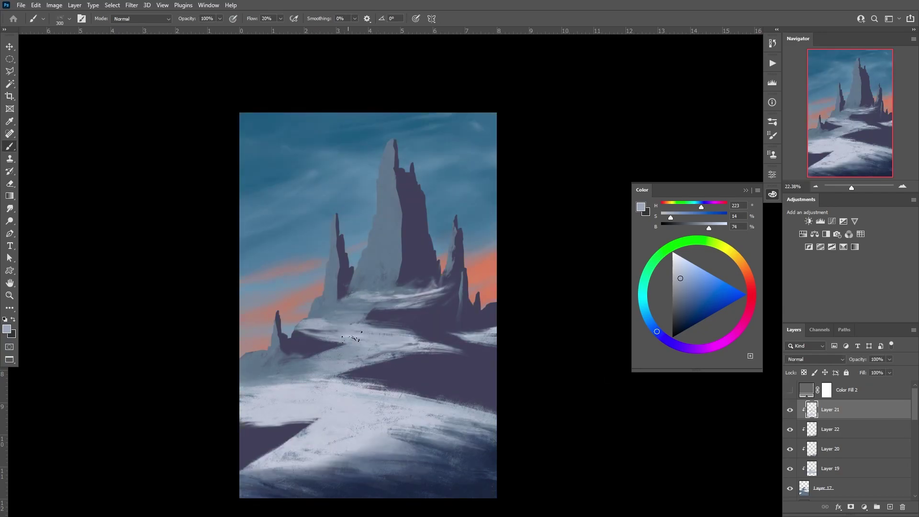
pyautogui.keyDown('ctrl'); pyautogui.click(359, 390); pyautogui.keyUp('ctrl')
pyautogui.keyDown('alt'); pyautogui.click(319, 366); pyautogui.keyUp('alt')
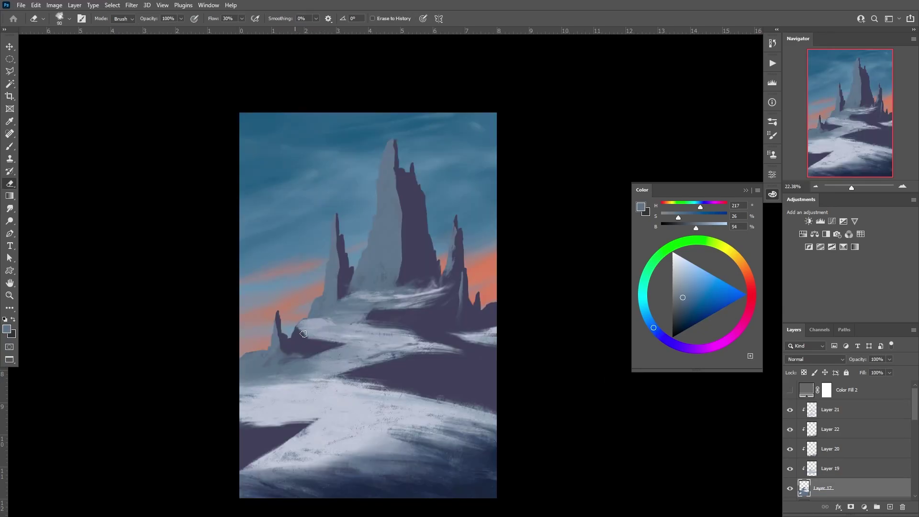
# Step: Abandon a polygonal selection and smudge the dark shadow's edge at lower left
pyautogui.press('l')
pyautogui.click(290, 326)
pyautogui.click(311, 335)
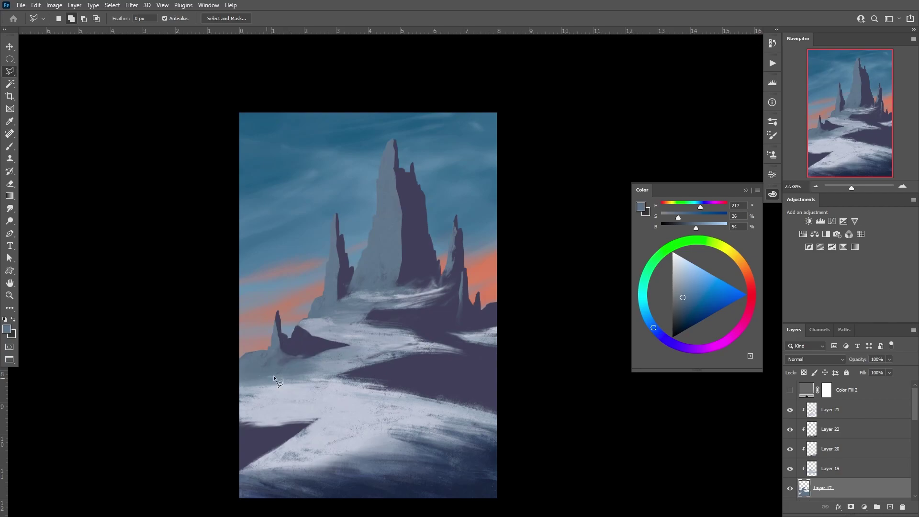
pyautogui.press('b')
pyautogui.press('l')
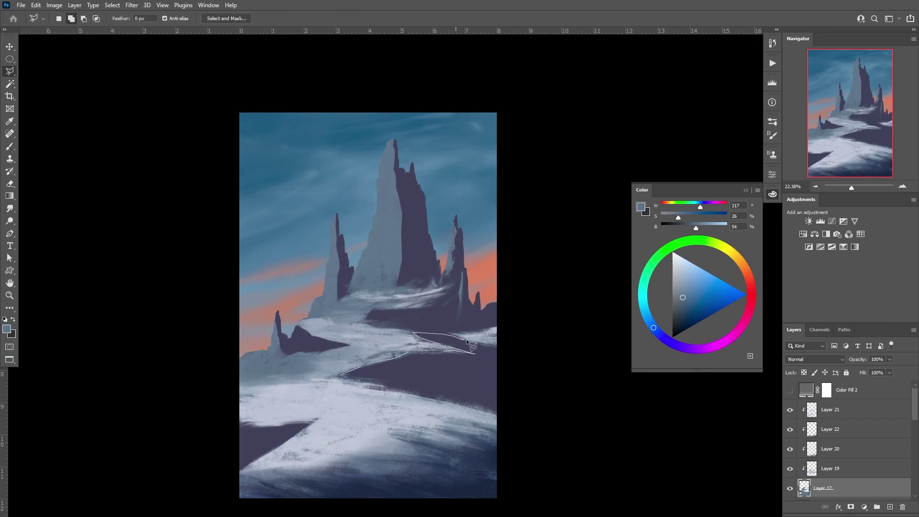
pyautogui.press('Escape')
pyautogui.press('r')
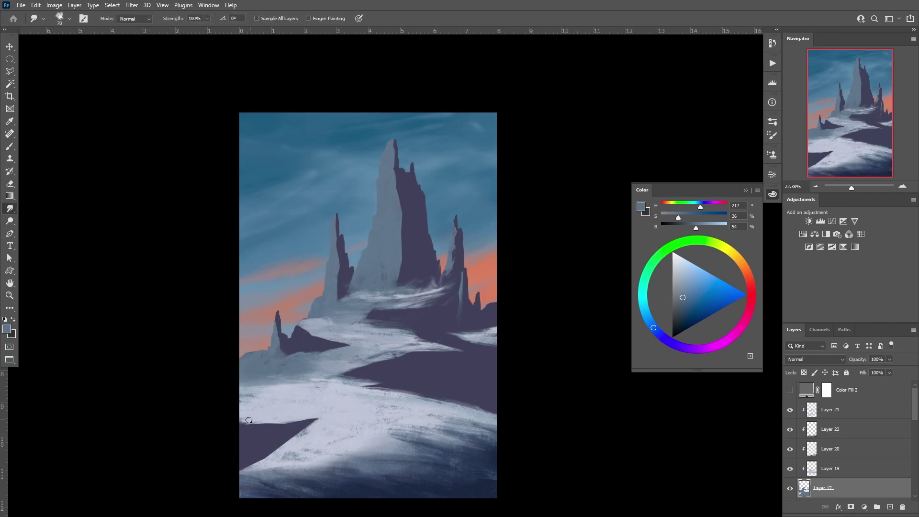
pyautogui.moveTo(292, 440); pyautogui.dragTo(247, 465)
pyautogui.press('b')
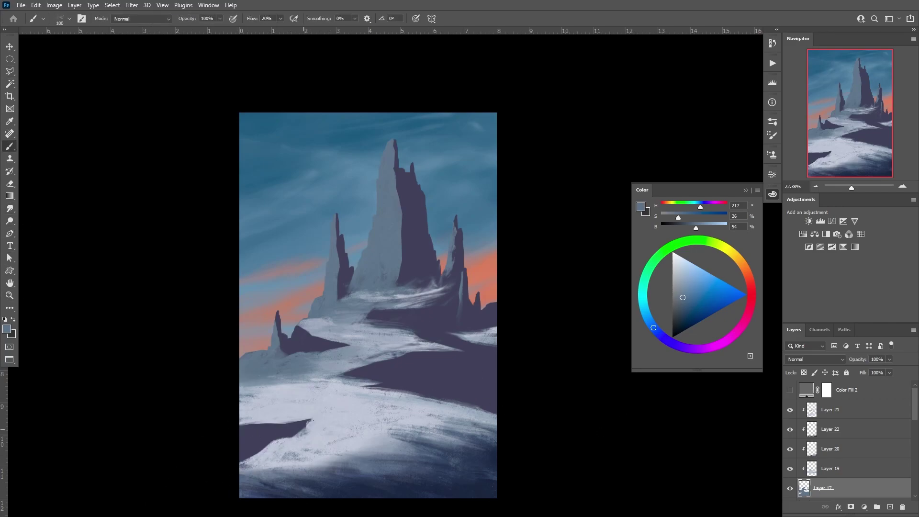
# Step: Add a new layer above Layer 21 and paint light snow strokes across the middle slope
pyautogui.click(830, 409)
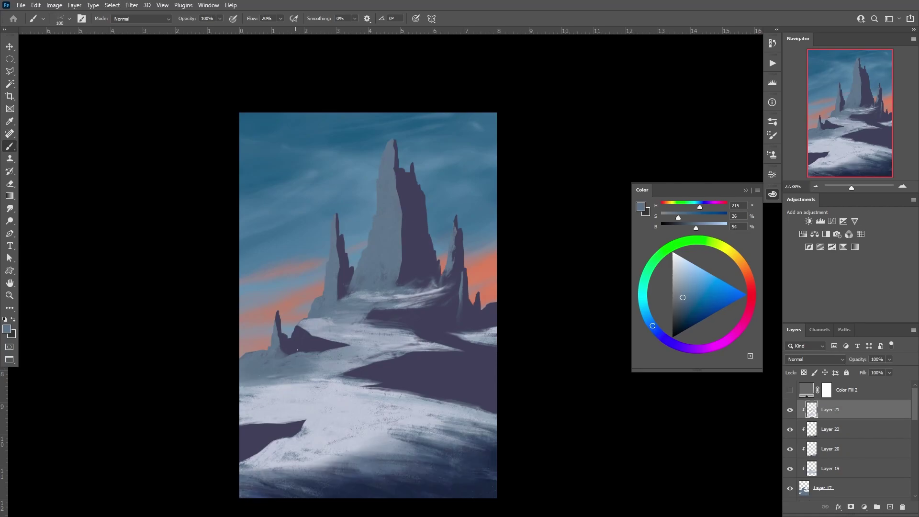
pyautogui.press('e')
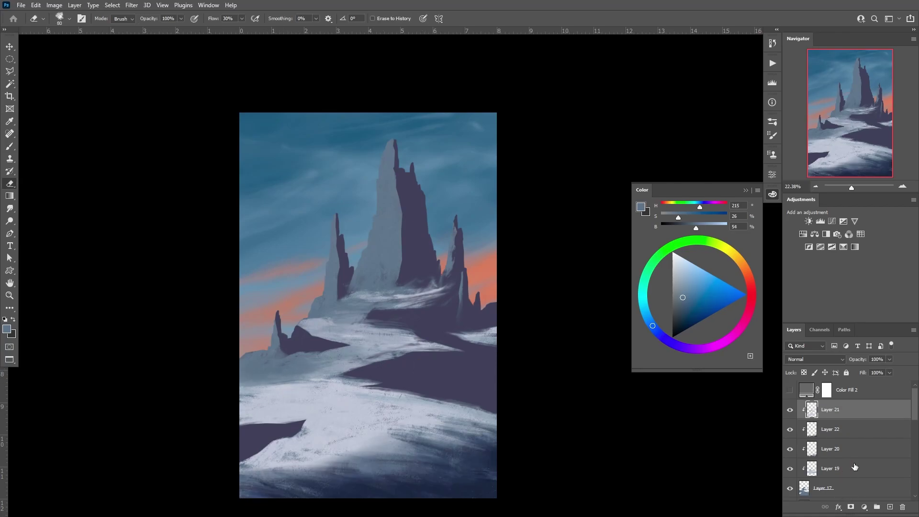
pyautogui.hotkey('ctrl', 'shift', 'alt', 'n')
pyautogui.press('b')
pyautogui.keyDown('alt'); pyautogui.click(354, 375); pyautogui.keyUp('alt')
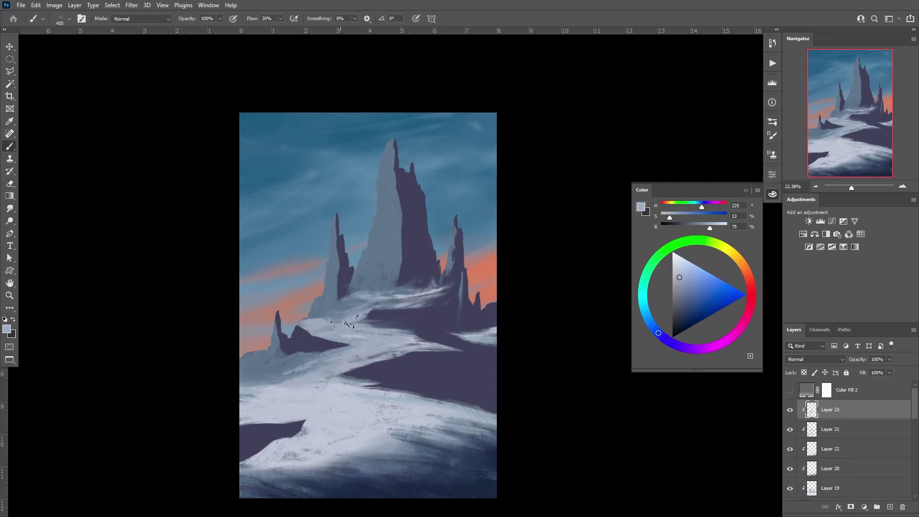
pyautogui.moveTo(331, 318); pyautogui.dragTo(402, 306)
pyautogui.press('e')
pyautogui.moveTo(330, 306); pyautogui.dragTo(321, 321)
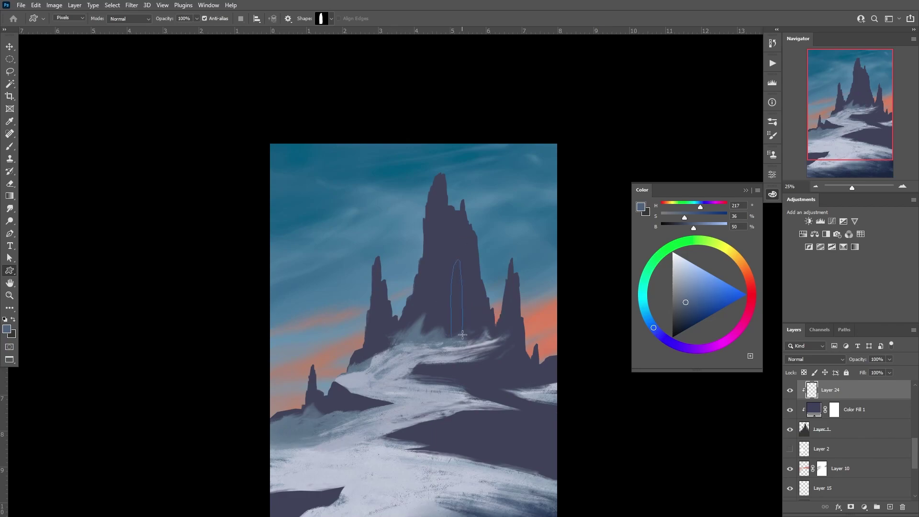
# Step: On Layer 24, draw pale blue-grey custom-shape stripes on the central, right and small left spires and left flank
pyautogui.moveTo(474, 338)
pyautogui.mouseDown()
pyautogui.moveTo(445, 251)
pyautogui.moveTo(436, 327)
pyautogui.mouseUp()
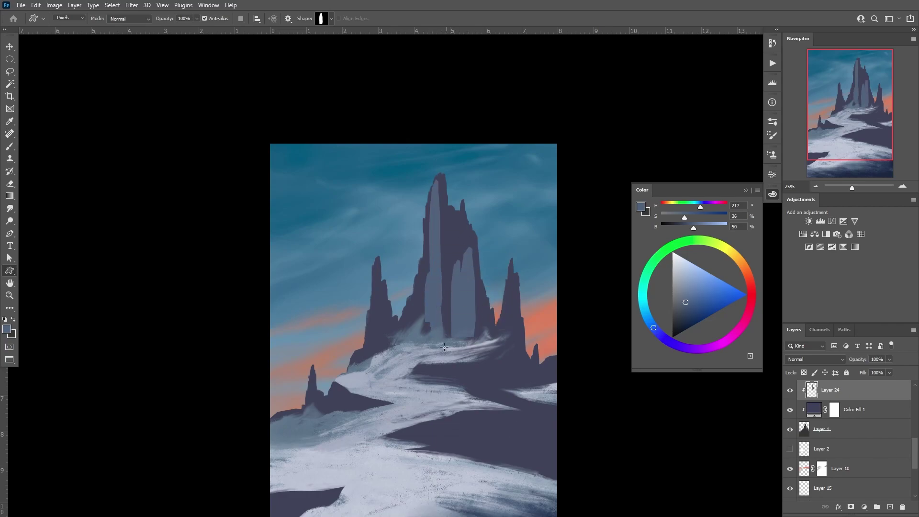
pyautogui.moveTo(511, 313); pyautogui.dragTo(514, 346)
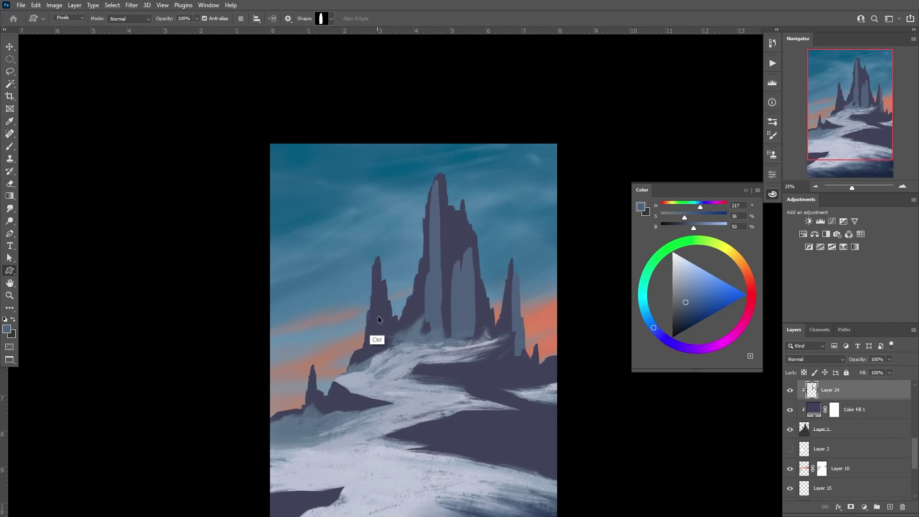
pyautogui.keyDown('ctrl'); pyautogui.click(412, 246); pyautogui.keyUp('ctrl')
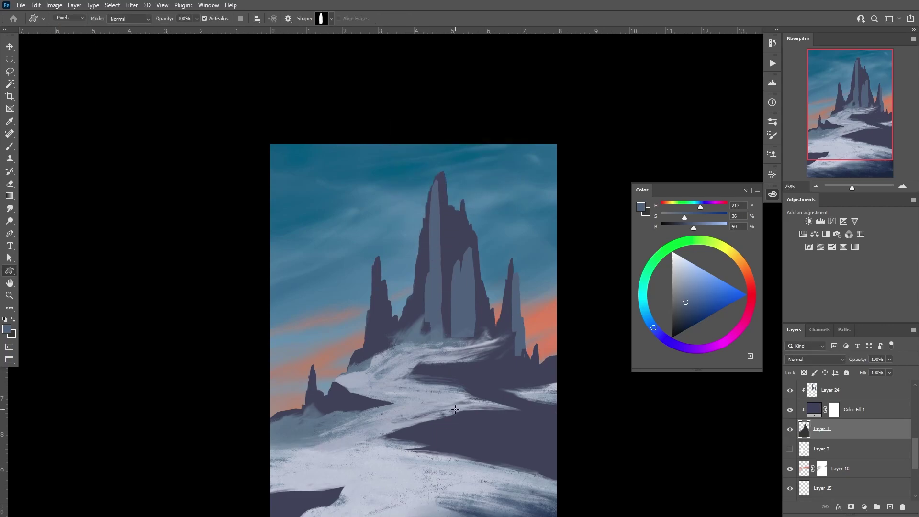
pyautogui.keyDown('ctrl'); pyautogui.click(438, 200); pyautogui.keyUp('ctrl')
pyautogui.moveTo(444, 288); pyautogui.dragTo(411, 337)
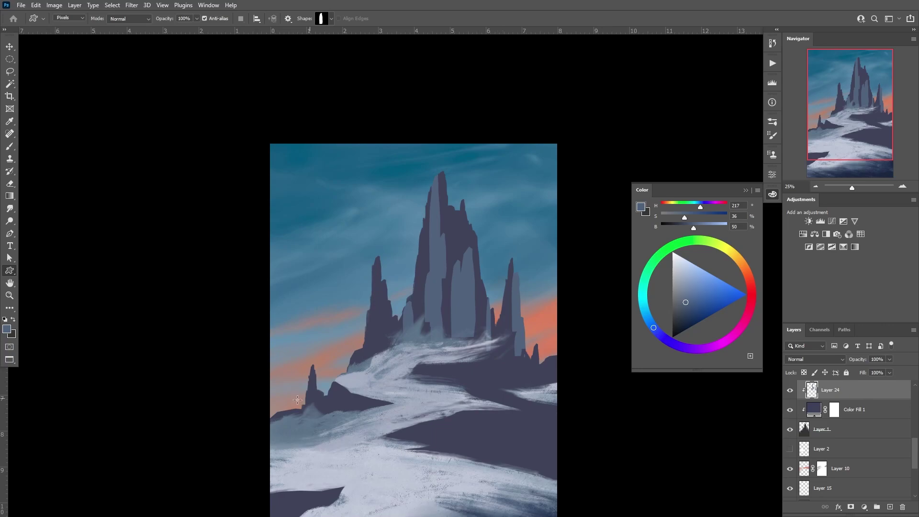
pyautogui.moveTo(314, 365); pyautogui.dragTo(305, 406)
pyautogui.moveTo(378, 262); pyautogui.dragTo(365, 354)
pyautogui.press('l')
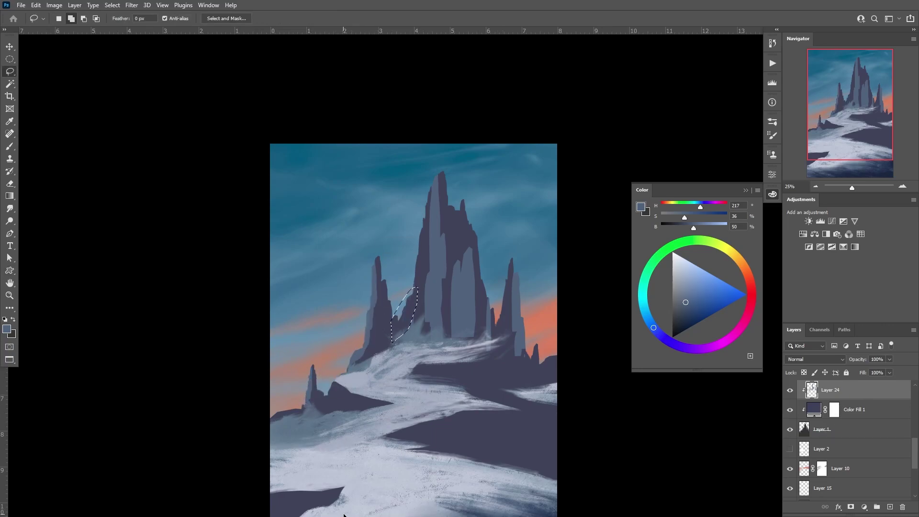
# Step: On new Layer 25, paint an orange sunlit edge sampled from the sky glow on the left spire
pyautogui.click(890, 507)
pyautogui.press('u')
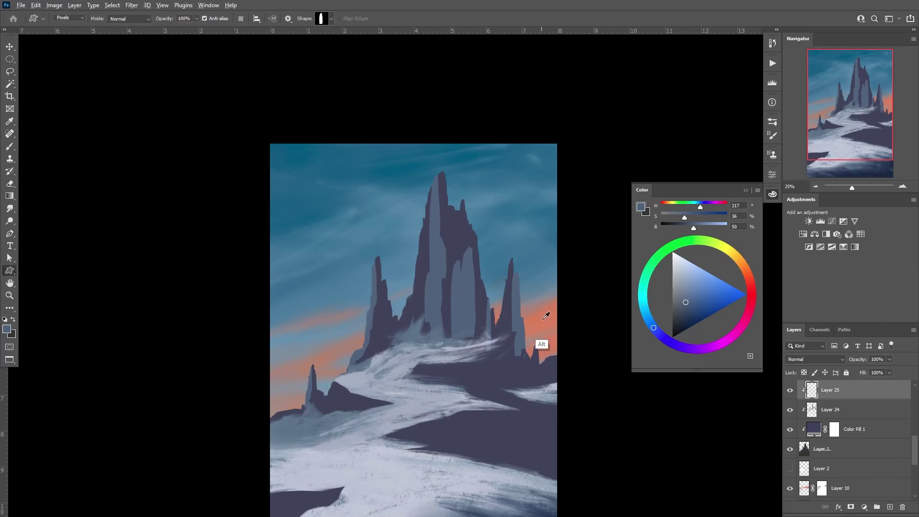
pyautogui.keyDown('alt'); pyautogui.click(544, 315); pyautogui.keyUp('alt')
pyautogui.moveTo(379, 260); pyautogui.dragTo(390, 325)
pyautogui.press('e')
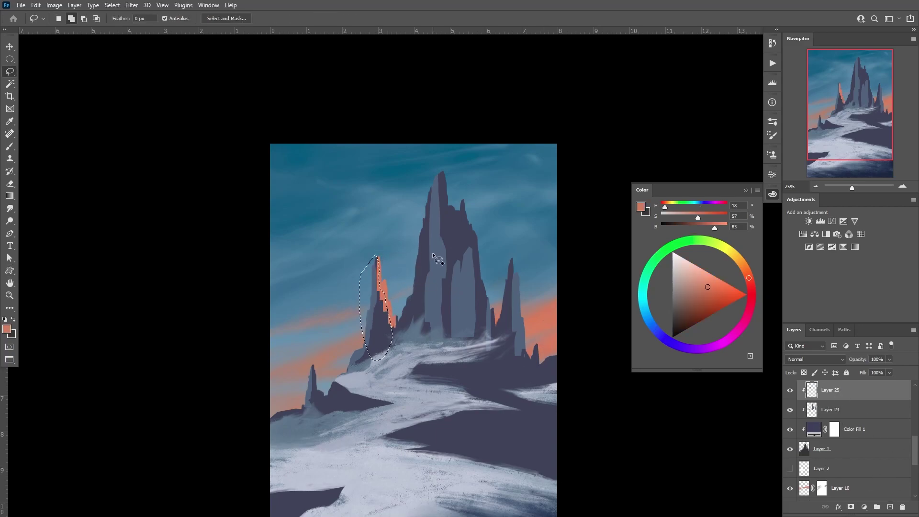
pyautogui.moveTo(380, 265); pyautogui.dragTo(387, 325)
pyautogui.press('e')
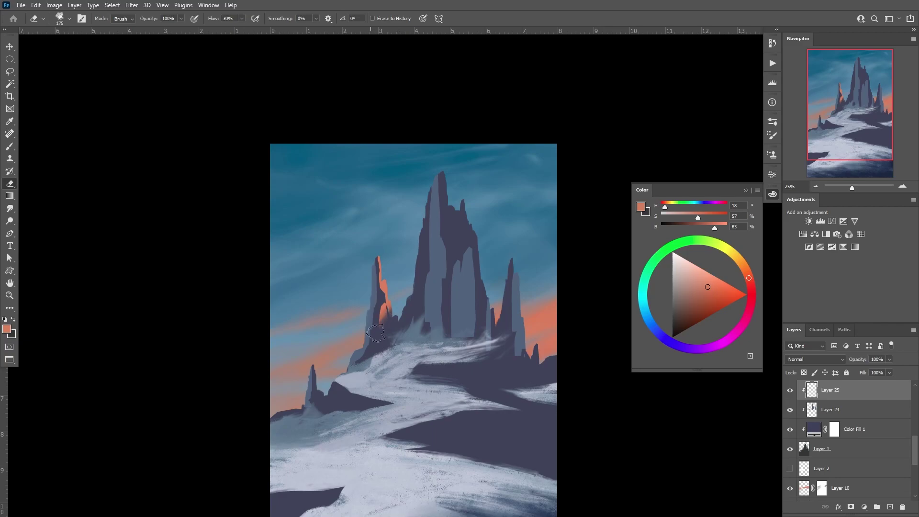
pyautogui.press('u')
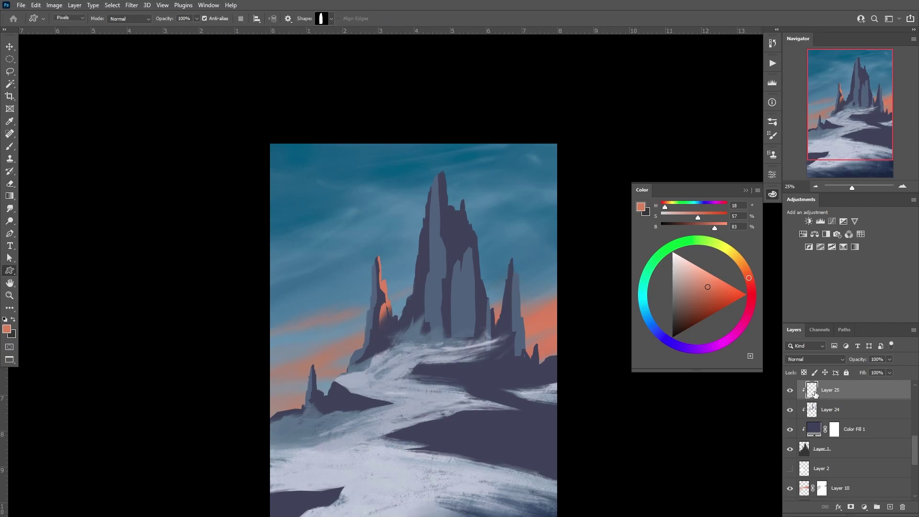
# Step: Move Layer 25 below Layer 24 and add orange light to the right spire tip and main spire's right edge
pyautogui.moveTo(813, 392); pyautogui.dragTo(813, 412)
pyautogui.moveTo(510, 258); pyautogui.dragTo(516, 280)
pyautogui.press('l')
pyautogui.press('u')
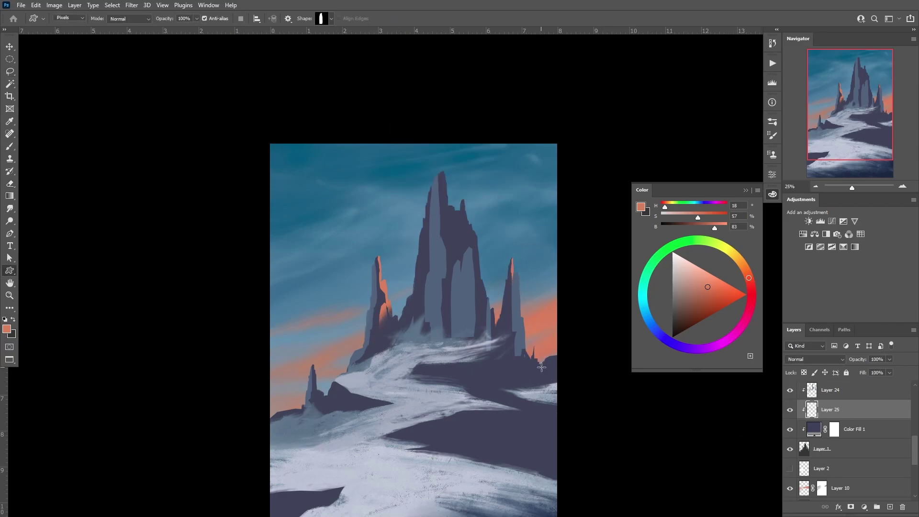
pyautogui.moveTo(442, 172)
pyautogui.mouseDown()
pyautogui.moveTo(480, 204)
pyautogui.moveTo(474, 236)
pyautogui.mouseUp()
pyautogui.moveTo(464, 220)
pyautogui.mouseDown()
pyautogui.moveTo(481, 285)
pyautogui.moveTo(463, 229)
pyautogui.mouseUp()
# Step: Sample blue-grey and orange from the main spire, lasso thin strips along its edges, then deselect
pyautogui.press('i')
pyautogui.click(459, 268)
pyautogui.press('l')
pyautogui.moveTo(441, 173); pyautogui.dragTo(457, 234)
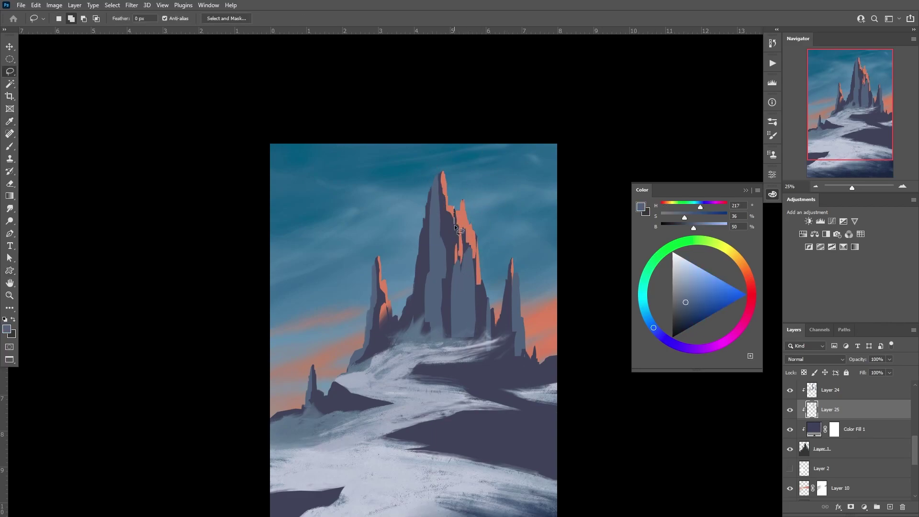
pyautogui.press('i')
pyautogui.click(480, 238)
pyautogui.press('l')
pyautogui.moveTo(474, 256); pyautogui.dragTo(471, 206)
pyautogui.press('b')
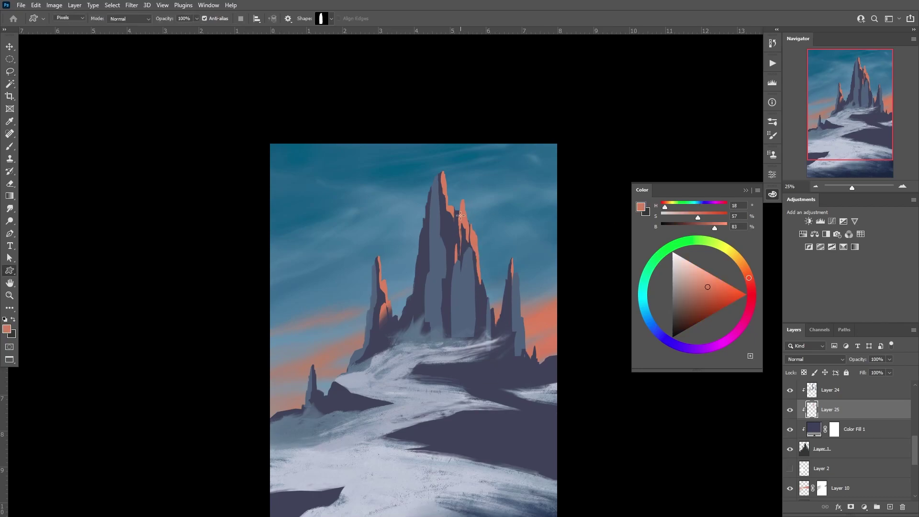
pyautogui.hotkey('ctrl', 'd')
pyautogui.press('l')
pyautogui.press('u')
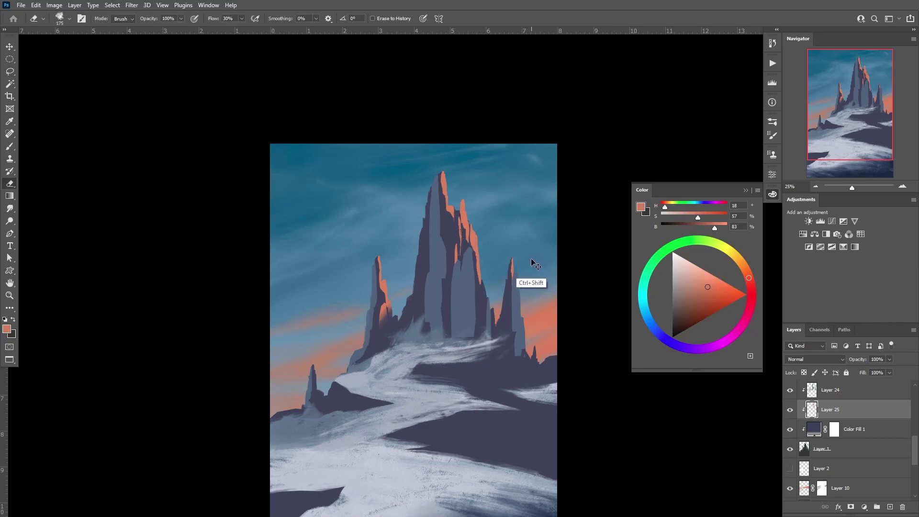
pyautogui.hotkey('shift', 'u')
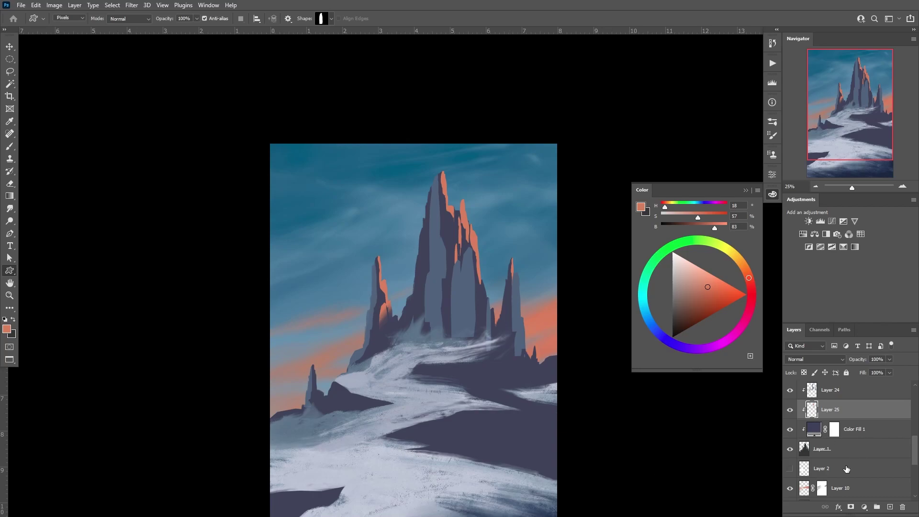
# Step: On a new layer, paint pale peach highlights on the main peak's right face and the left spire
pyautogui.press('b')
pyautogui.keyDown('alt'); pyautogui.click(455, 195); pyautogui.keyUp('alt')
pyautogui.hotkey('ctrl', 'shift', 'alt', 'n')
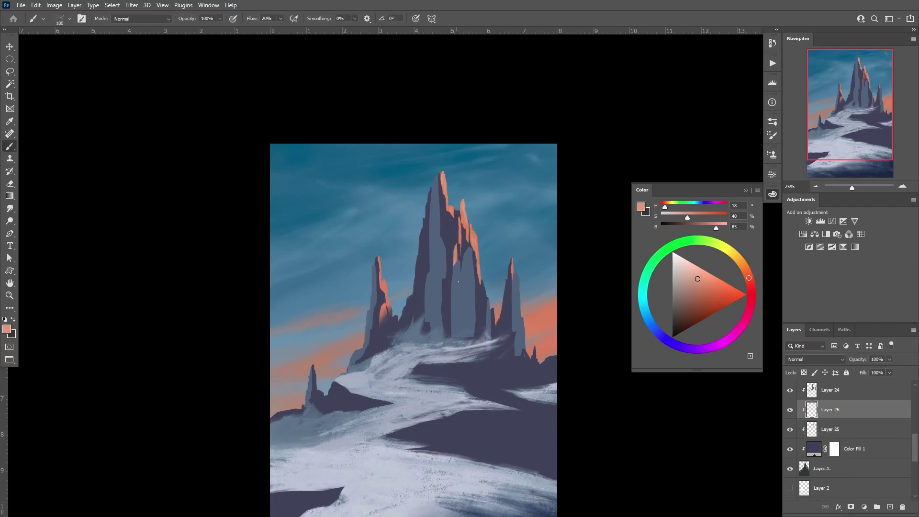
pyautogui.keyDown('alt'); pyautogui.click(448, 180); pyautogui.keyUp('alt')
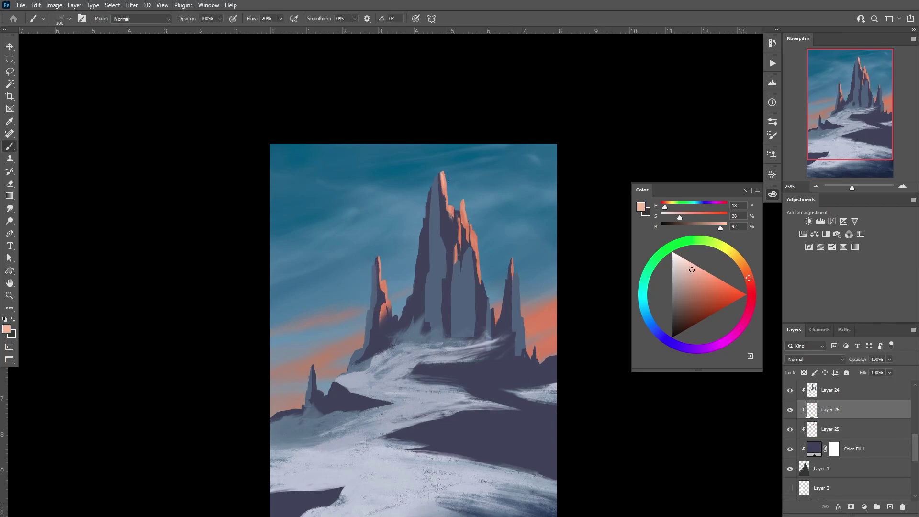
pyautogui.moveTo(456, 211); pyautogui.dragTo(471, 259)
pyautogui.moveTo(382, 284); pyautogui.dragTo(388, 318)
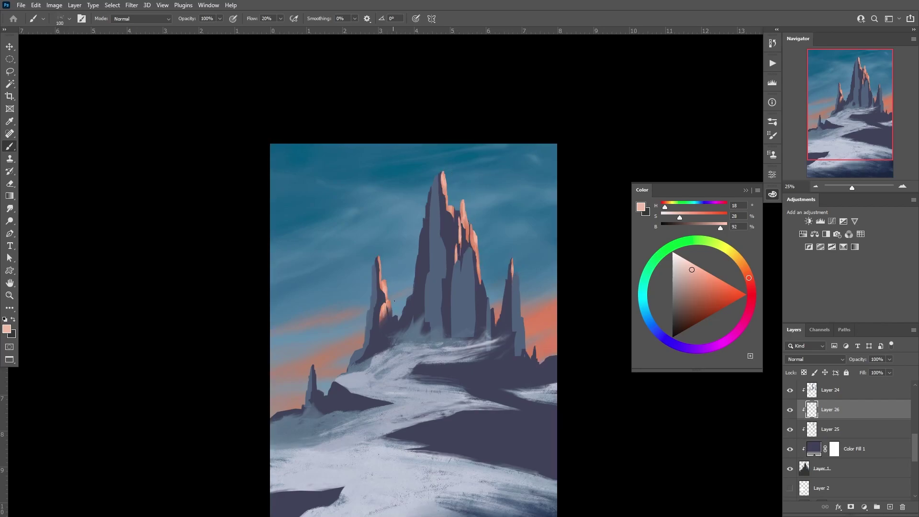
# Step: Cycle through the layers, sample a more saturated peach, and add another layer above Layer 26
pyautogui.press('e')
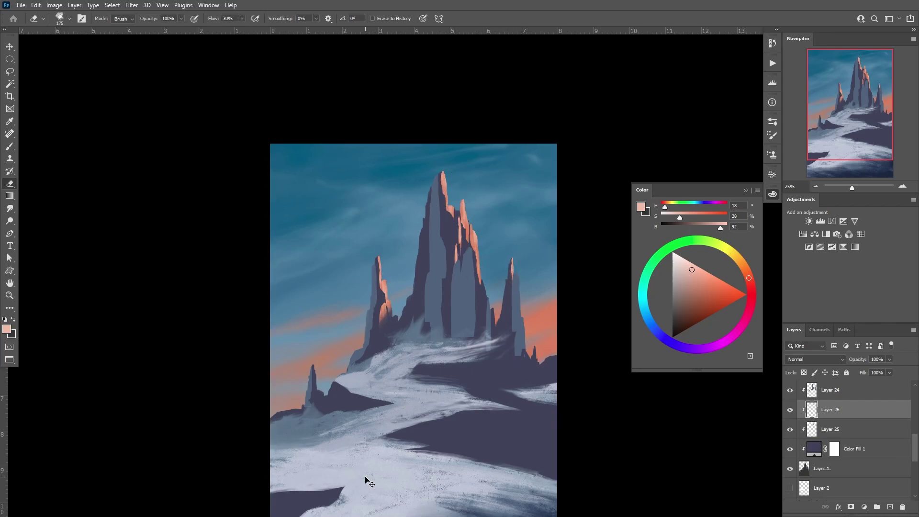
pyautogui.hotkey('alt', '[')
pyautogui.hotkey('alt', '[')
pyautogui.hotkey('alt', '[')
pyautogui.hotkey('alt', ']')
pyautogui.hotkey('alt', ']')
pyautogui.hotkey('alt', ']')
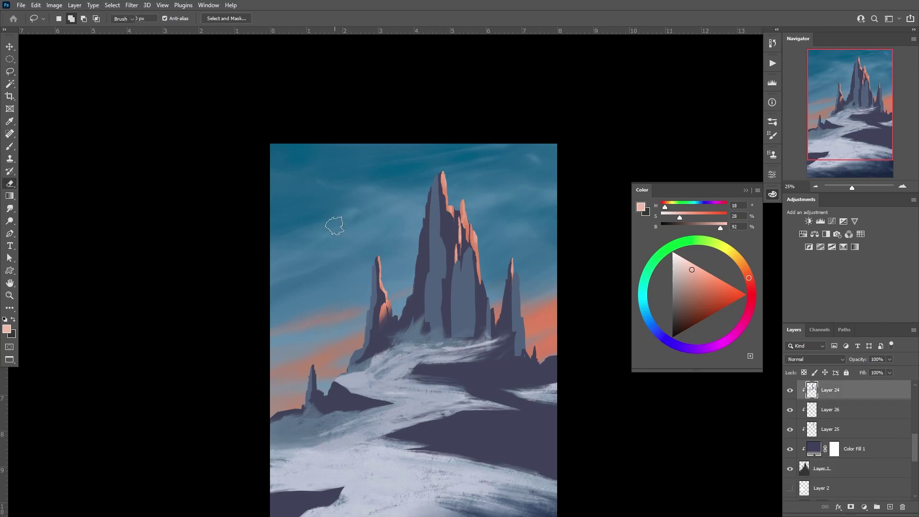
pyautogui.press('b')
pyautogui.hotkey('alt', '[')
pyautogui.hotkey('alt', '[')
pyautogui.keyDown('alt'); pyautogui.click(376, 274); pyautogui.keyUp('alt')
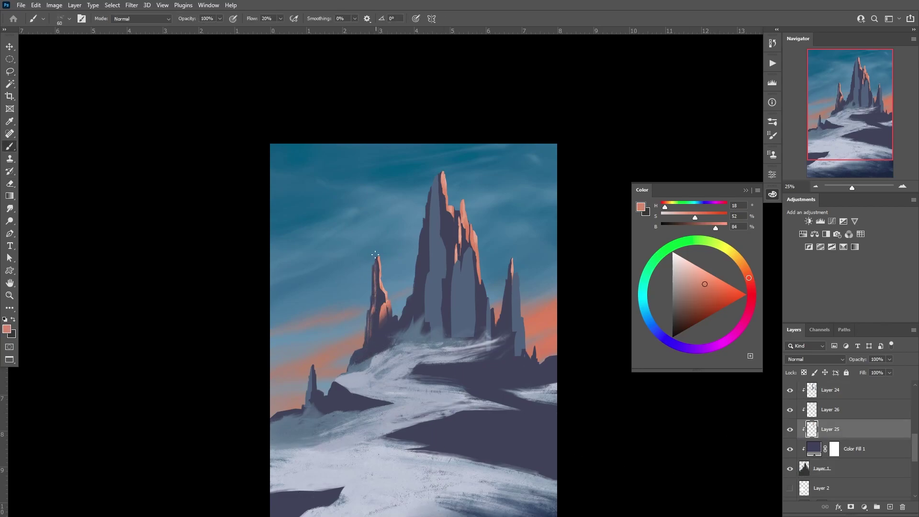
pyautogui.hotkey('alt', ']')
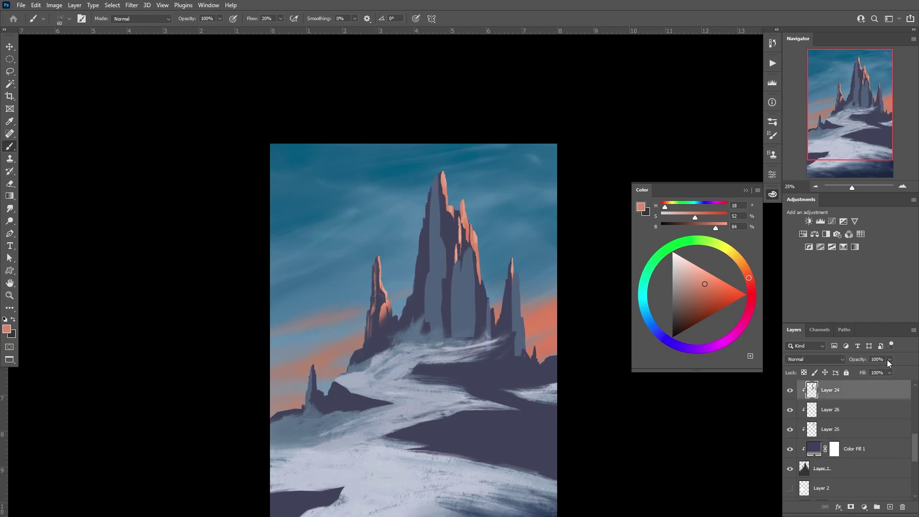
pyautogui.hotkey('ctrl', 'shift', 'alt', 'n')
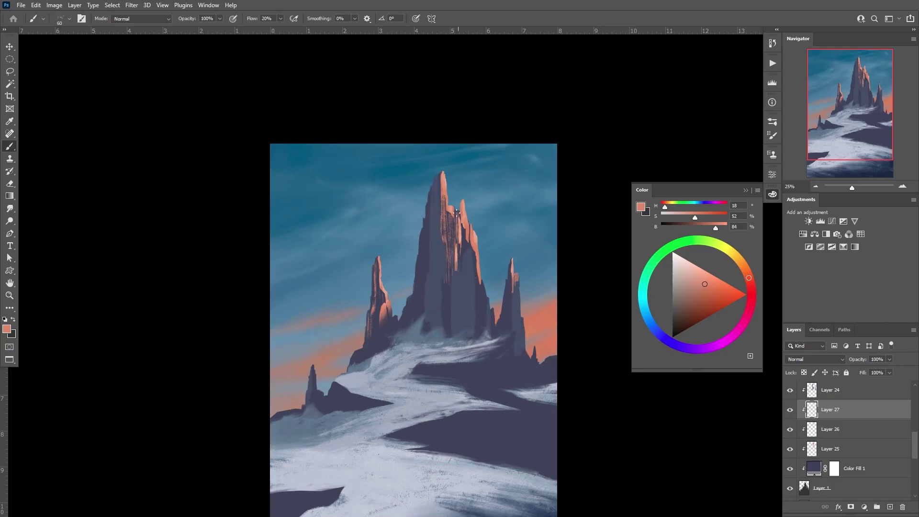
pyautogui.press('e')
pyautogui.press('b')
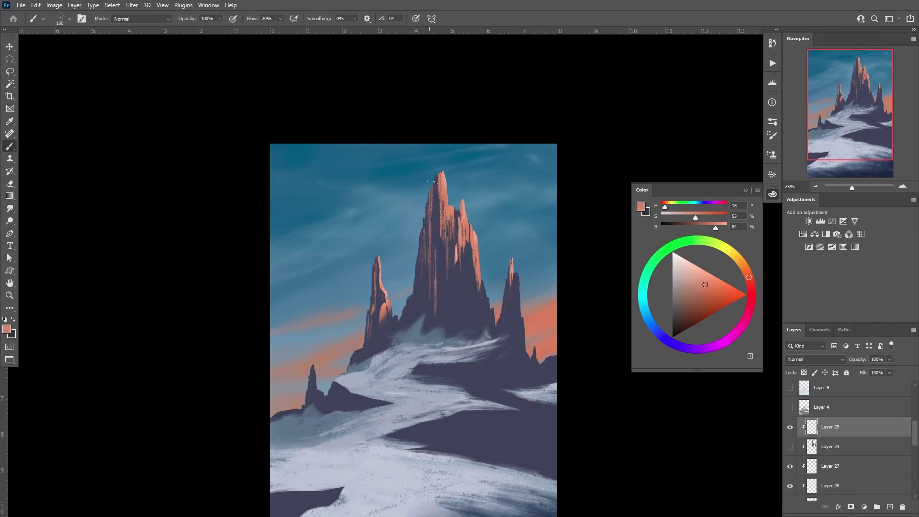
# Step: Paint dark shadow strokes on the main spire and sample pink and salmon tones from the spires
pyautogui.keyDown('alt'); pyautogui.click(423, 283); pyautogui.keyUp('alt')
pyautogui.moveTo(416, 235); pyautogui.dragTo(420, 279)
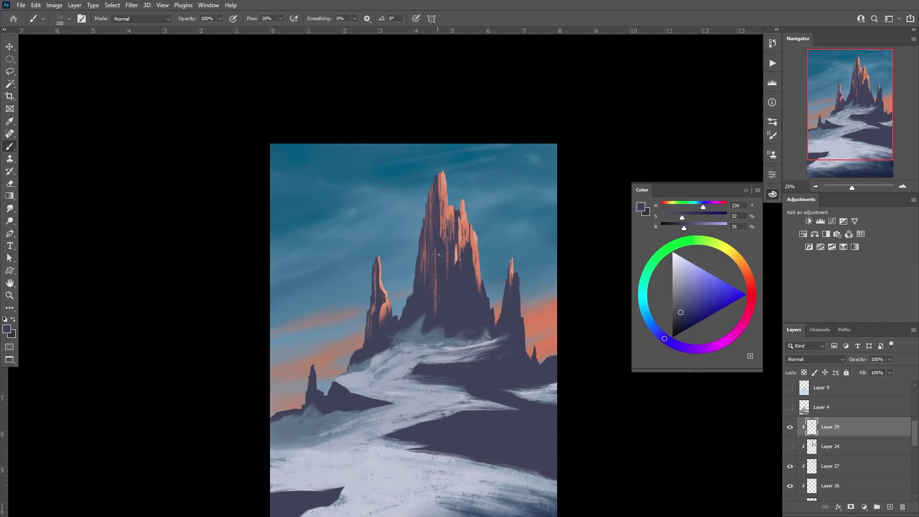
pyautogui.press('e')
pyautogui.press('b')
pyautogui.keyDown('alt'); pyautogui.click(480, 289); pyautogui.keyUp('alt')
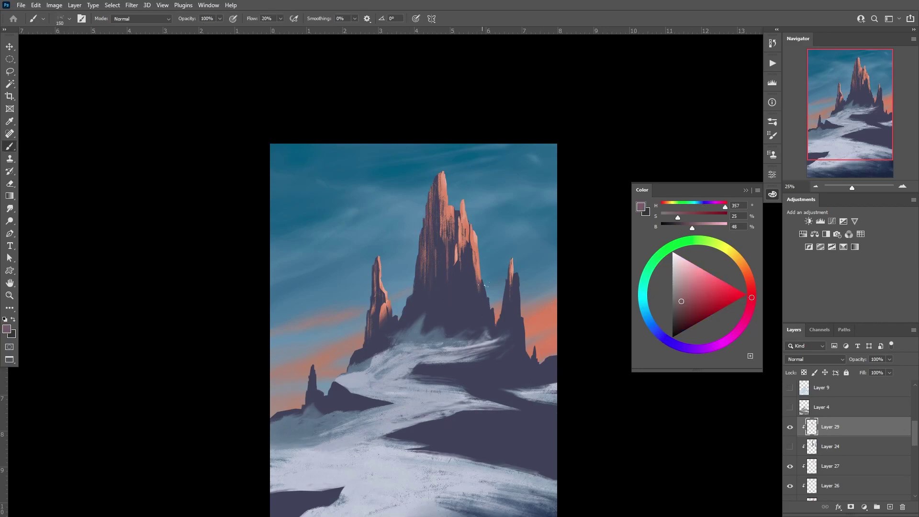
pyautogui.keyDown('alt'); pyautogui.click(463, 289); pyautogui.keyUp('alt')
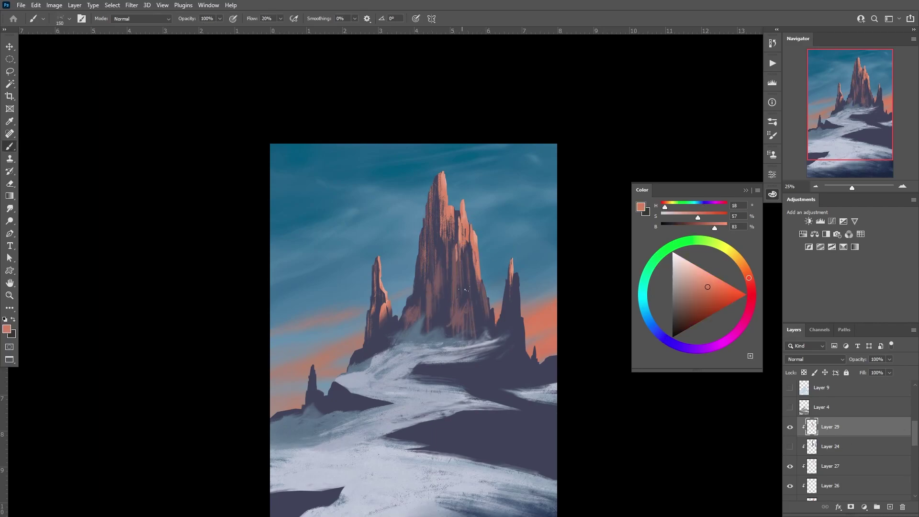
pyautogui.keyDown('alt'); pyautogui.click(432, 287); pyautogui.keyUp('alt')
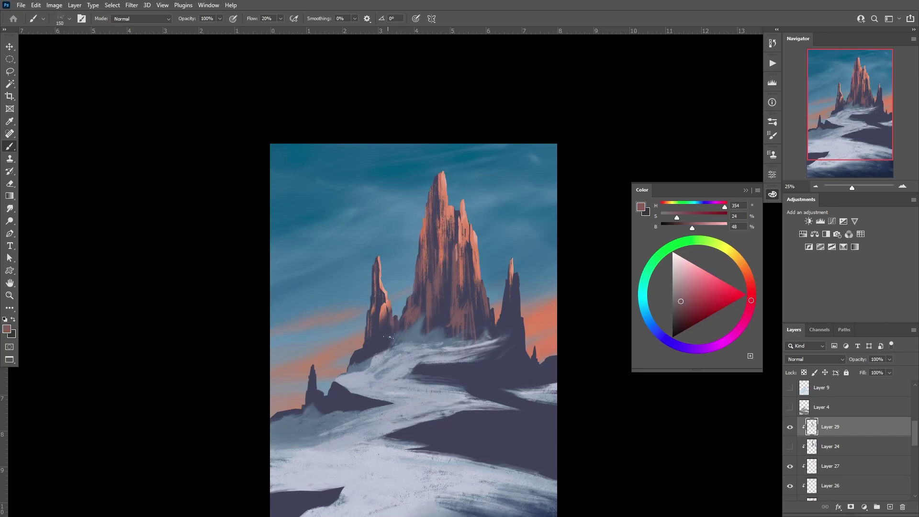
pyautogui.keyDown('ctrl'); pyautogui.click(389, 335); pyautogui.keyUp('ctrl')
pyautogui.press('e')
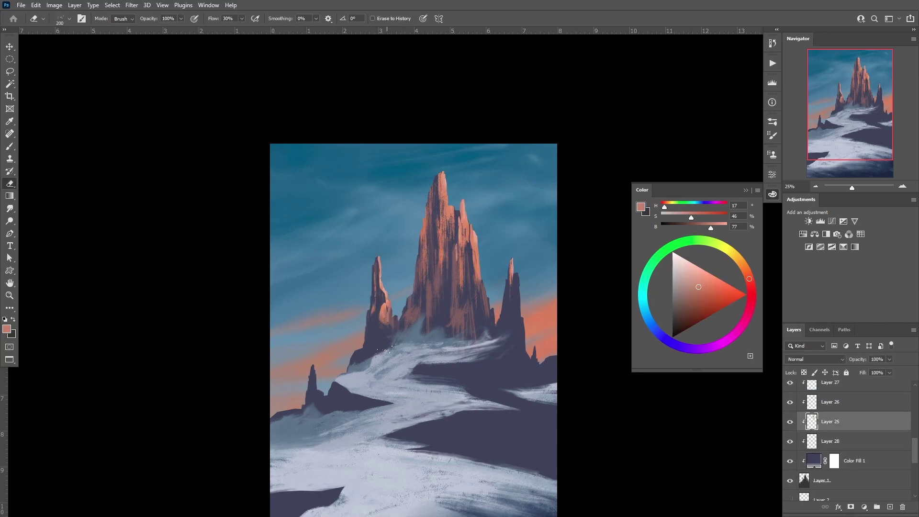
pyautogui.keyDown('ctrl'); pyautogui.click(430, 239); pyautogui.keyUp('ctrl')
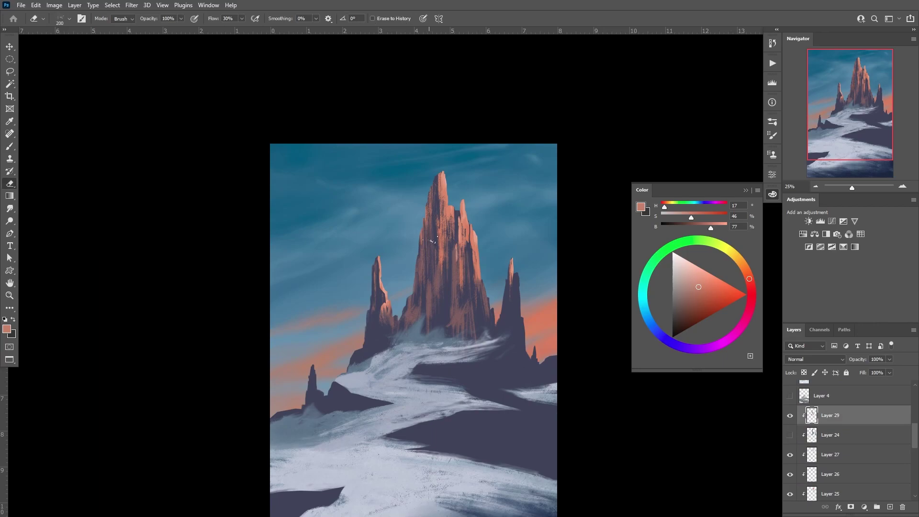
pyautogui.press('b')
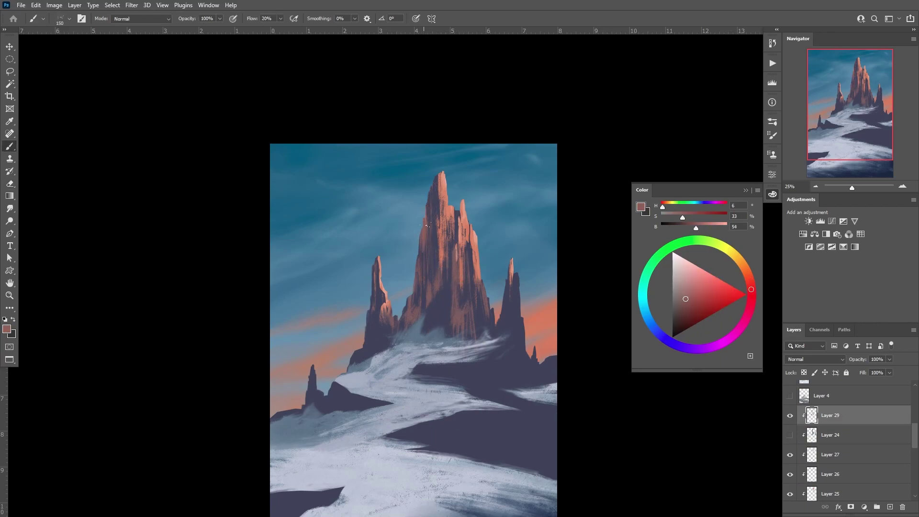
# Step: With a smaller brush, paint faint salmon lit strokes on the right spire, then add Layer 30
pyautogui.keyDown('alt'); pyautogui.click(454, 225); pyautogui.keyUp('alt')
pyautogui.keyDown('alt'); pyautogui.click(491, 305); pyautogui.keyUp('alt')
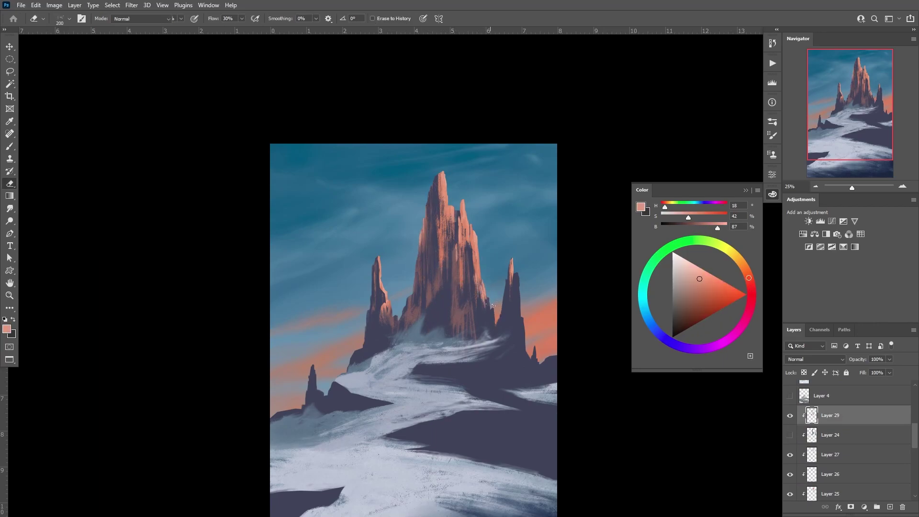
pyautogui.press('[')
pyautogui.press('[')
pyautogui.press('[')
pyautogui.scroll(-1, 914, 440)
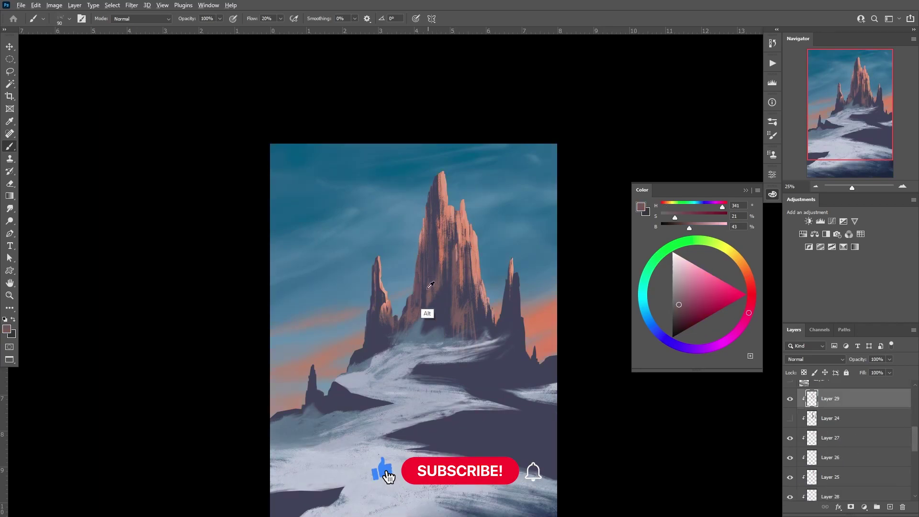
pyautogui.keyDown('alt'); pyautogui.click(425, 311); pyautogui.keyUp('alt')
pyautogui.moveTo(519, 287); pyautogui.dragTo(498, 328)
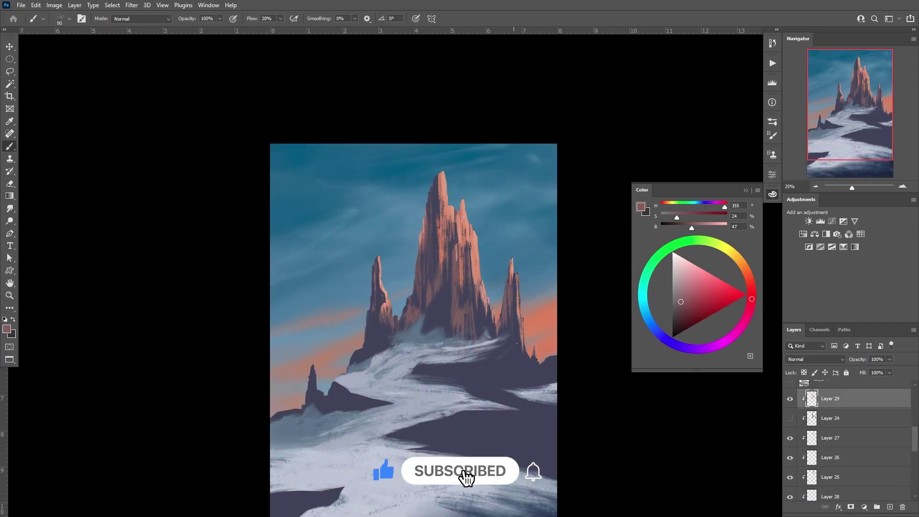
pyautogui.press('e')
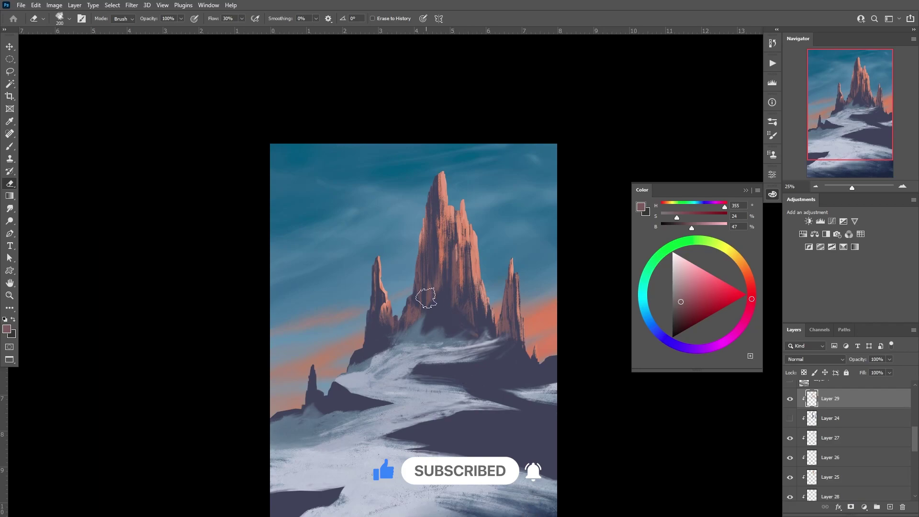
pyautogui.keyDown('alt'); pyautogui.click(313, 385); pyautogui.keyUp('alt')
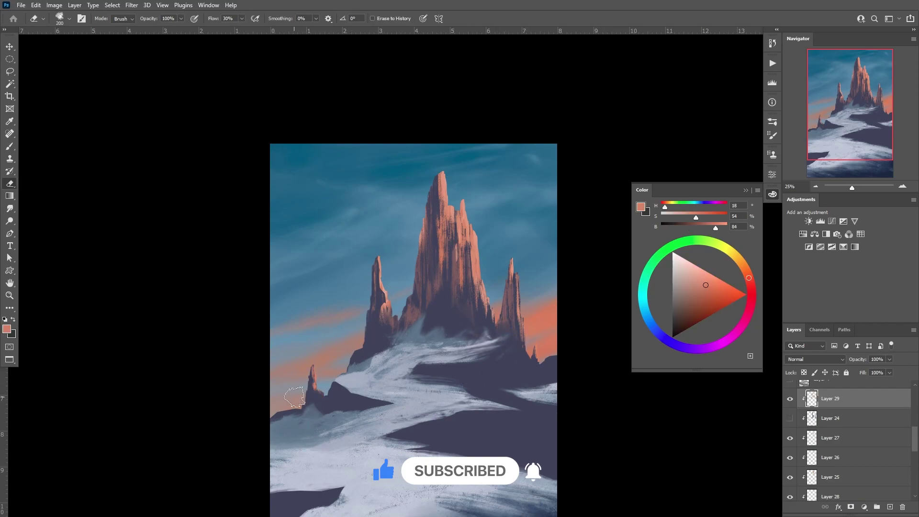
pyautogui.press('b')
pyautogui.keyDown('alt'); pyautogui.click(360, 419); pyautogui.keyUp('alt')
pyautogui.hotkey('ctrl', 'shift', 'alt', 'n')
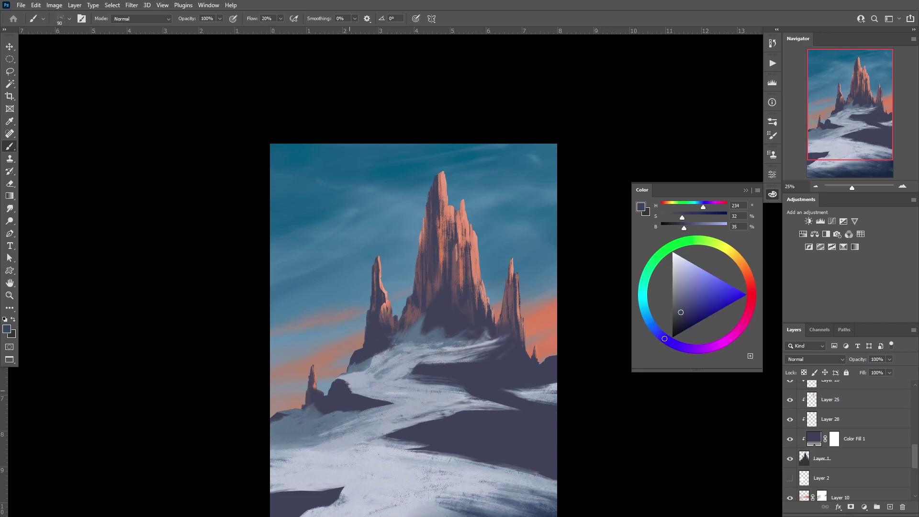
# Step: Paint pale blue-grey snow on a new layer below the left spire and smudge it in
pyautogui.keyDown('alt'); pyautogui.click(397, 390); pyautogui.keyUp('alt')
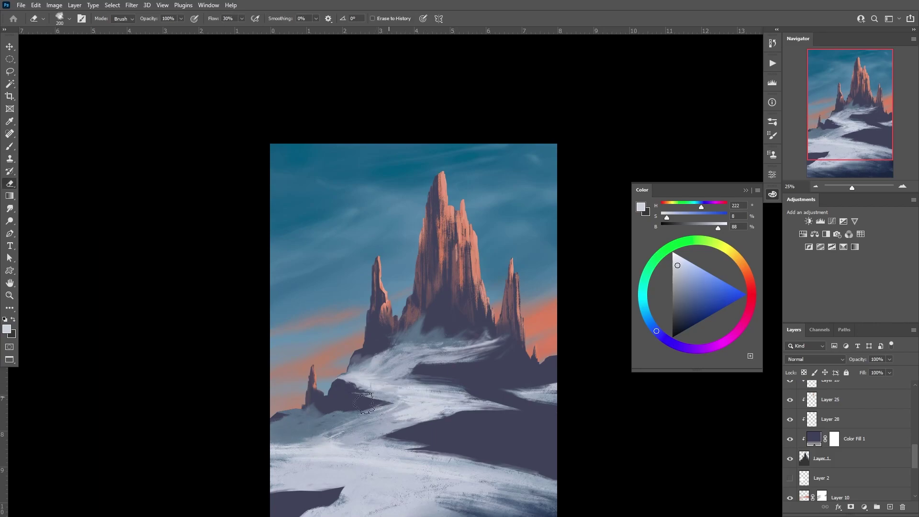
pyautogui.hotkey('ctrl', 'shift', 'alt', 'n')
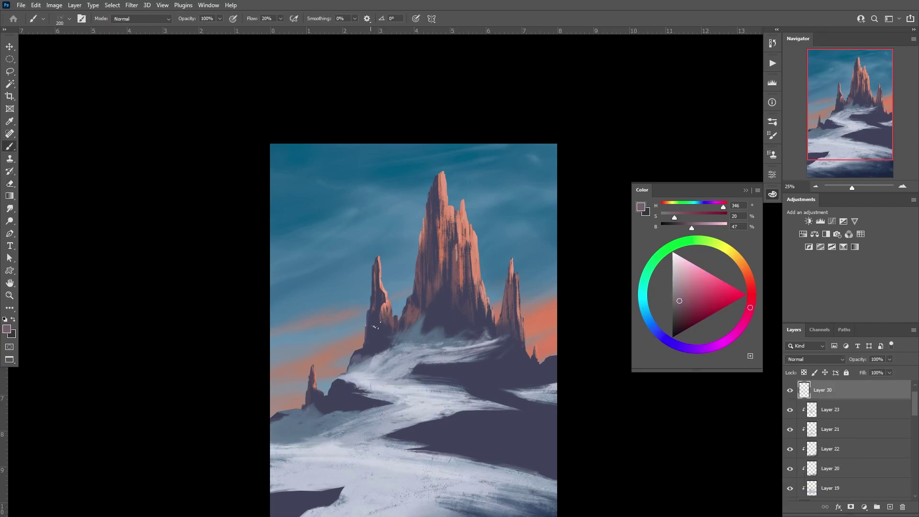
pyautogui.keyDown('alt'); pyautogui.click(400, 356); pyautogui.keyUp('alt')
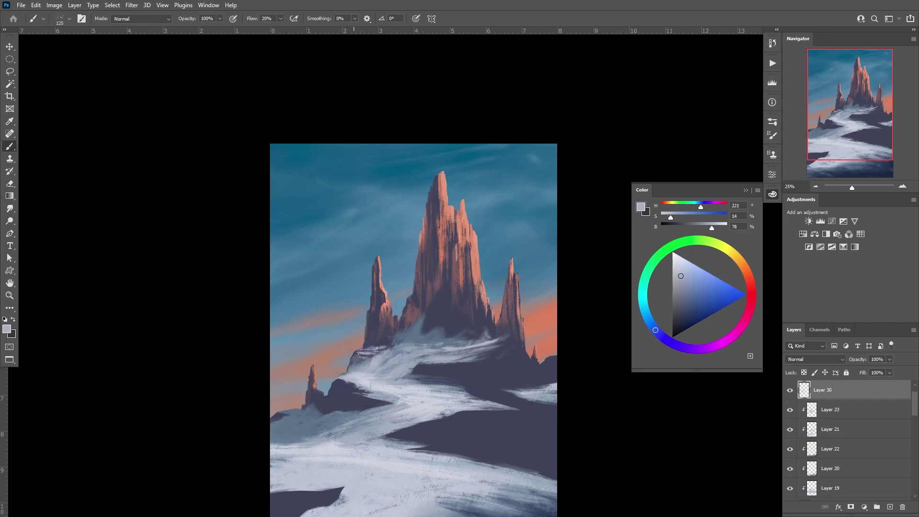
pyautogui.keyDown('alt'); pyautogui.click(373, 351); pyautogui.keyUp('alt')
pyautogui.press('r')
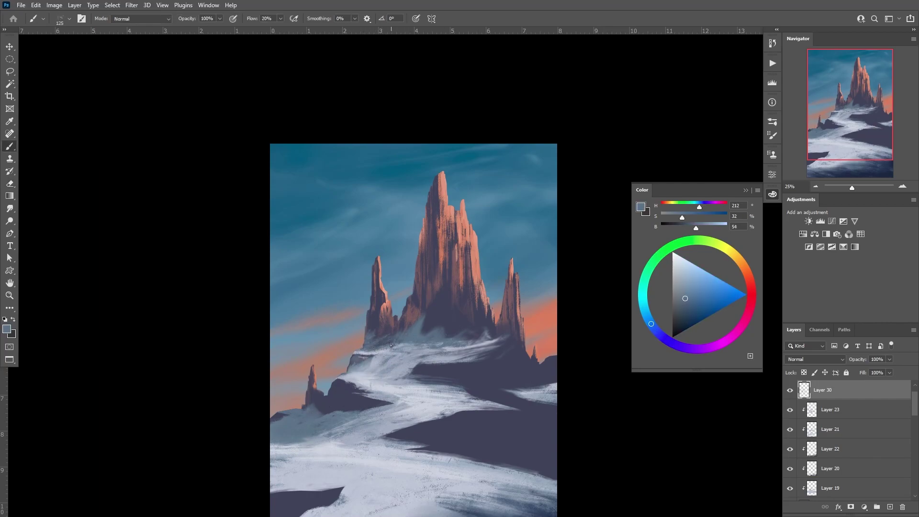
pyautogui.press('b')
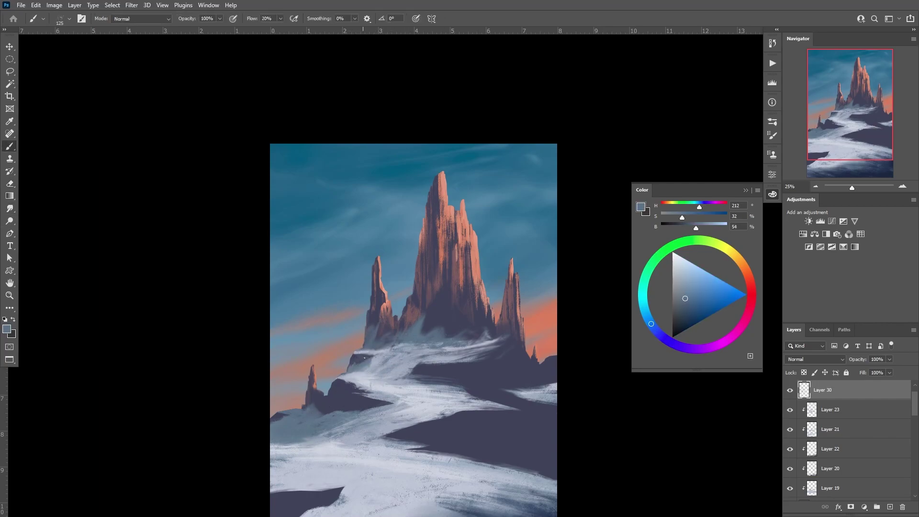
pyautogui.keyDown('alt'); pyautogui.click(381, 362); pyautogui.keyUp('alt')
pyautogui.press('r')
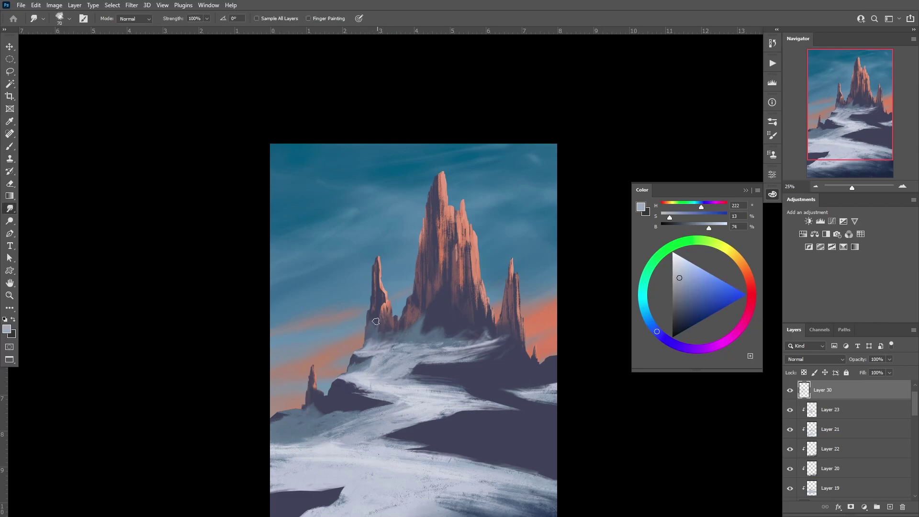
pyautogui.press('l')
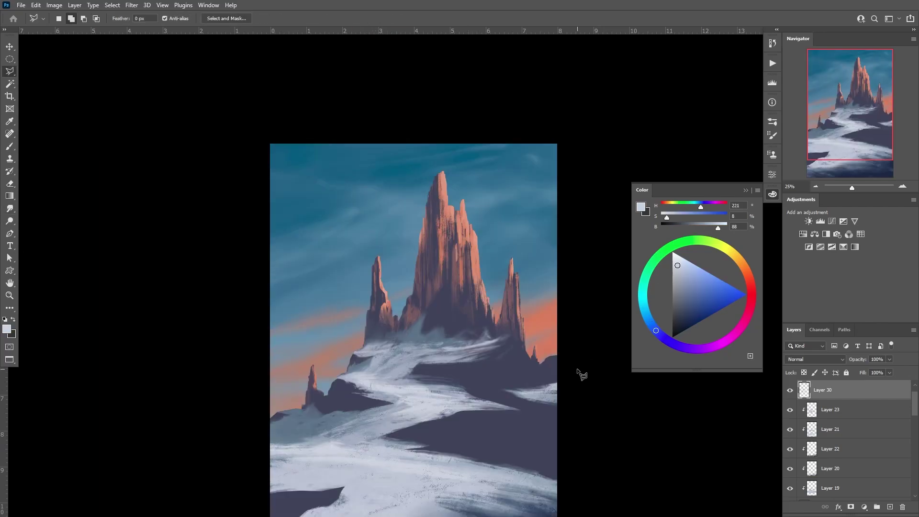
# Step: Paint a warm Linear Dodge (Add) glow behind the right spire and along the left horizon
pyautogui.press('b')
pyautogui.hotkey('ctrl', 'shift', 'alt', 'n')
pyautogui.moveTo(486, 437); pyautogui.dragTo(529, 427)
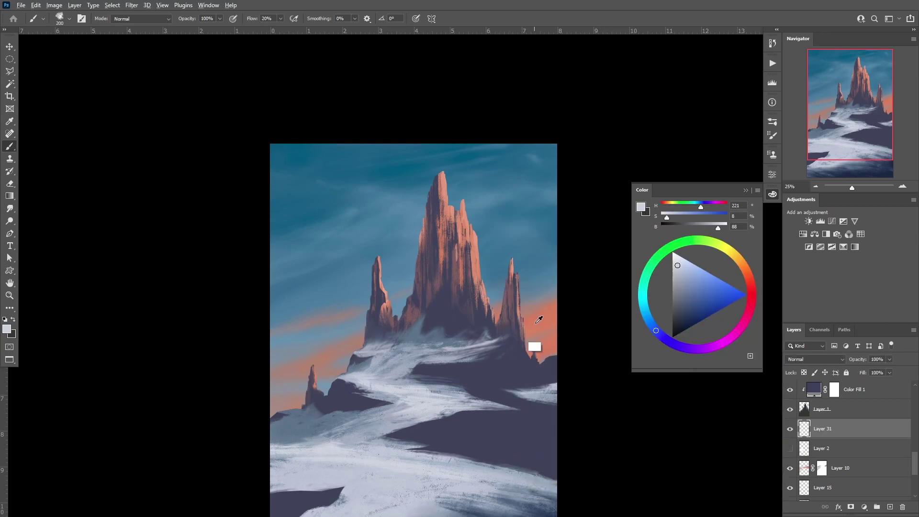
pyautogui.hotkey('shift', 'alt', 'w')
pyautogui.hotkey('shift', 'alt', 'w')
pyautogui.moveTo(502, 316); pyautogui.dragTo(555, 363)
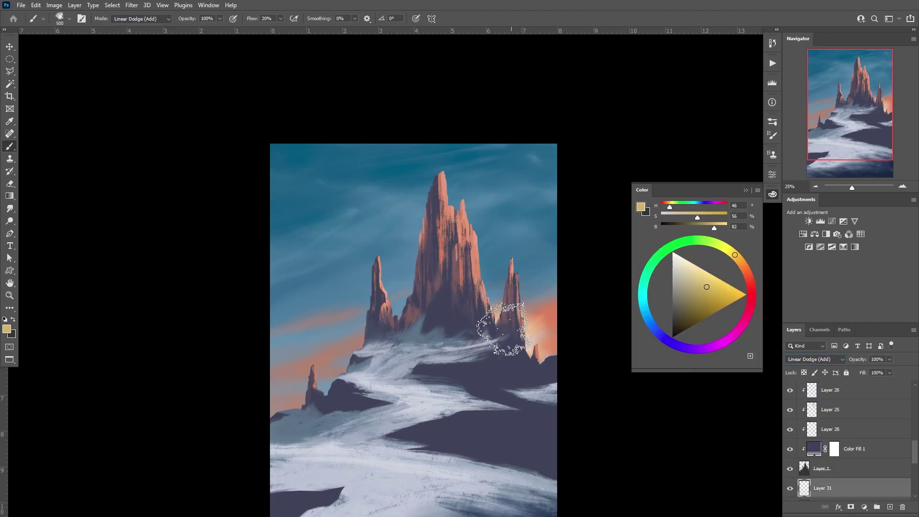
pyautogui.moveTo(378, 349); pyautogui.dragTo(287, 387)
pyautogui.moveTo(913, 467); pyautogui.dragTo(912, 401)
# Step: Add a brighter sun glow around the right spire at 75% opacity, then reveal and select the snow layer
pyautogui.hotkey('ctrl', 'shift', 'alt', 'n')
pyautogui.moveTo(526, 345); pyautogui.dragTo(498, 306)
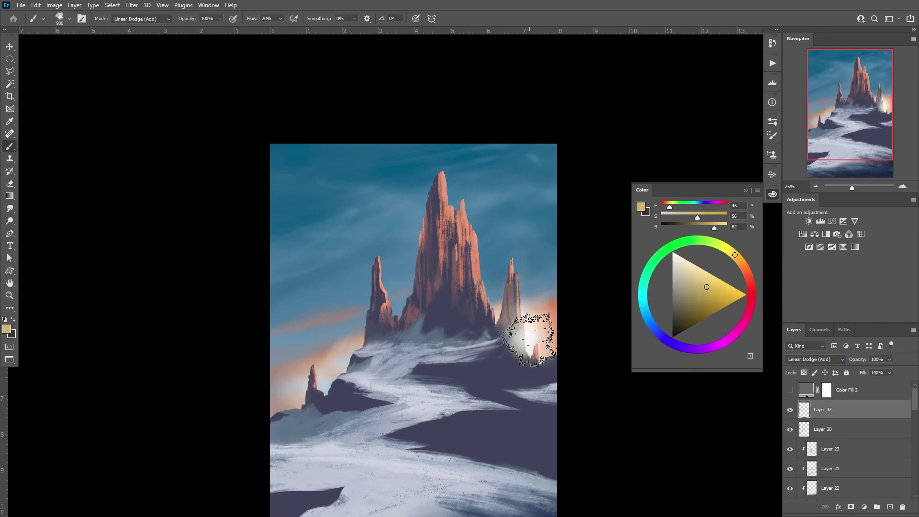
pyautogui.moveTo(889, 359); pyautogui.dragTo(876, 367)
pyautogui.press('e')
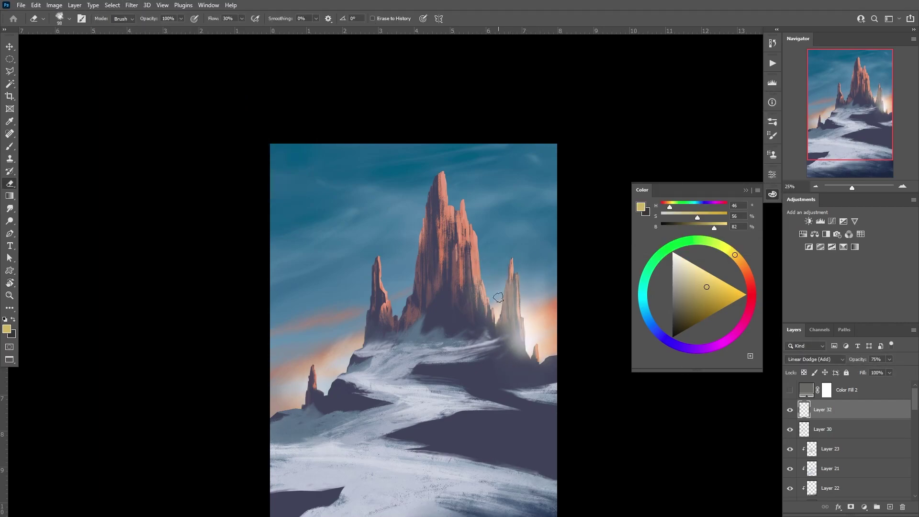
pyautogui.moveTo(915, 407); pyautogui.dragTo(914, 433)
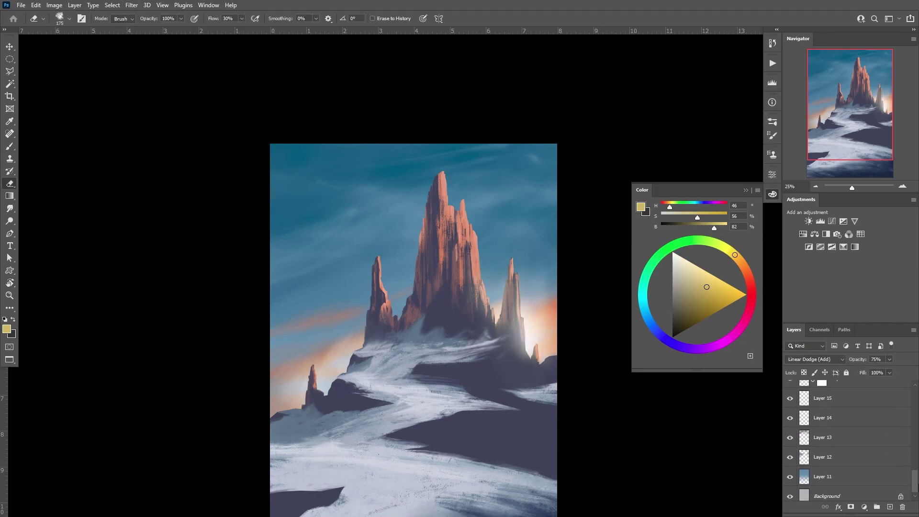
pyautogui.click(790, 421)
pyautogui.click(823, 420)
# Step: Lighten the snow layer with Hue/Saturation Lightness +40 and paint bright strokes across it
pyautogui.hotkey('ctrl', 'u')
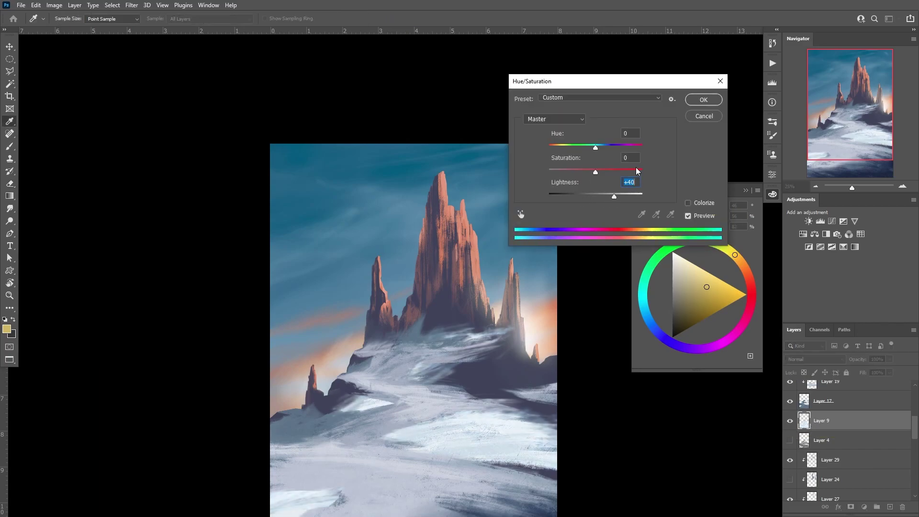
pyautogui.press('Return')
pyautogui.press('b')
pyautogui.moveTo(493, 435); pyautogui.dragTo(407, 431)
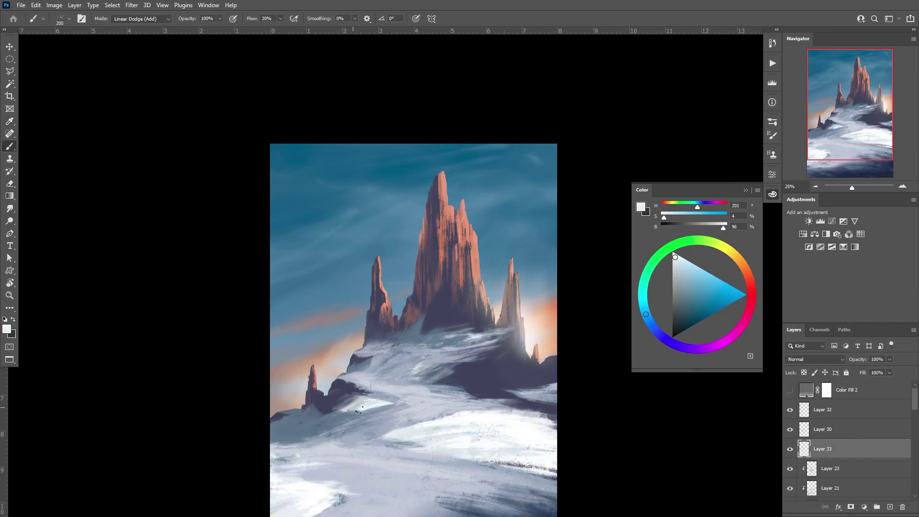
pyautogui.moveTo(359, 410); pyautogui.dragTo(352, 330)
# Step: Paint sampled blue-grey snow on the lower slopes and erase an overly bright patch
pyautogui.keyDown('alt'); pyautogui.click(288, 456); pyautogui.keyUp('alt')
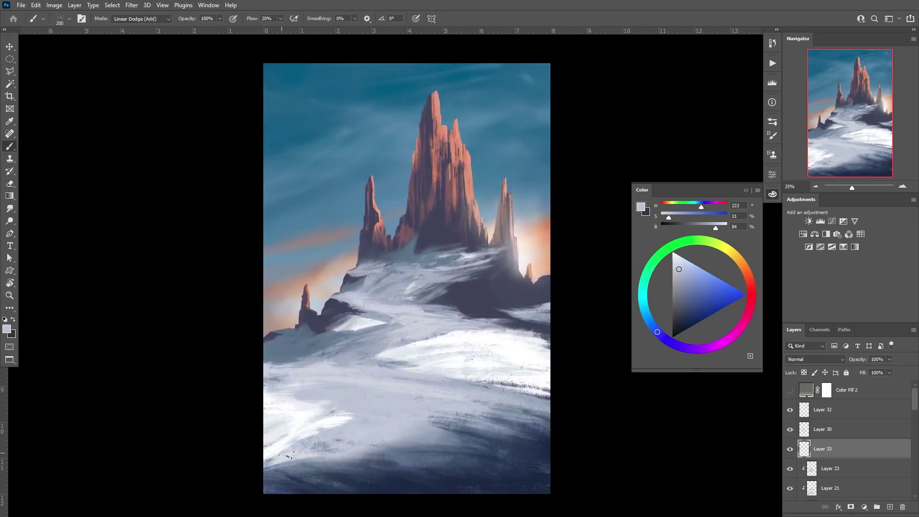
pyautogui.keyDown('alt'); pyautogui.click(340, 427); pyautogui.keyUp('alt')
pyautogui.moveTo(360, 372); pyautogui.dragTo(431, 306)
pyautogui.press('e')
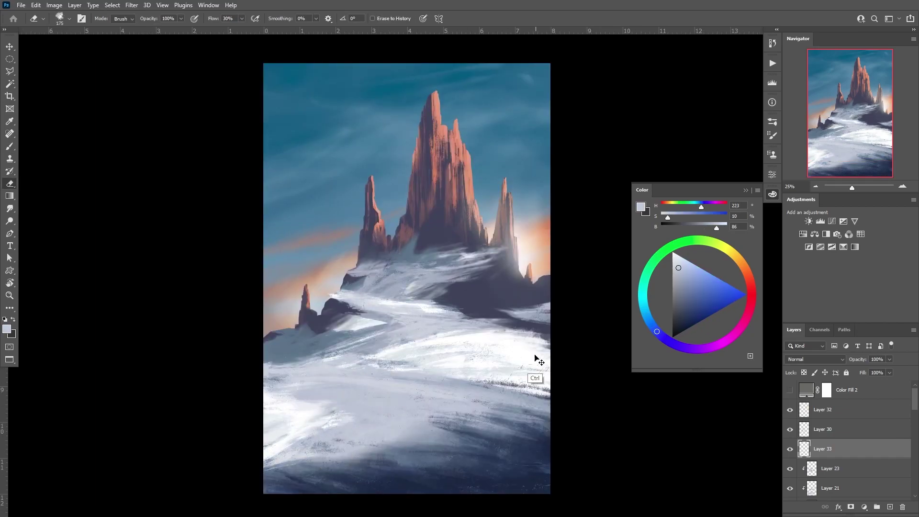
pyautogui.scroll(-5, 842, 450)
pyautogui.moveTo(383, 323); pyautogui.dragTo(306, 325)
# Step: Paint soft sampled snow strokes over the slopes on Layer 34 with a 300 brush
pyautogui.scroll(5, 842, 441)
pyautogui.press('b')
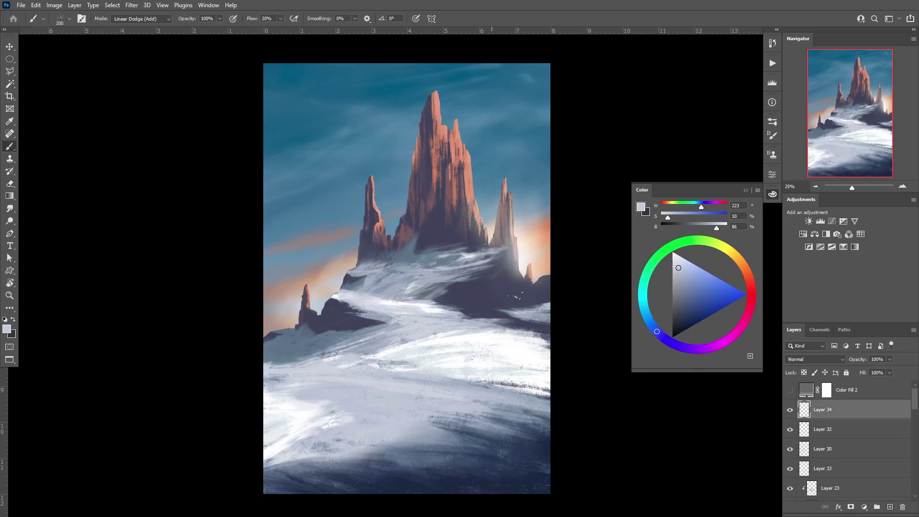
pyautogui.keyDown('ctrl'); pyautogui.click(492, 342); pyautogui.keyUp('ctrl')
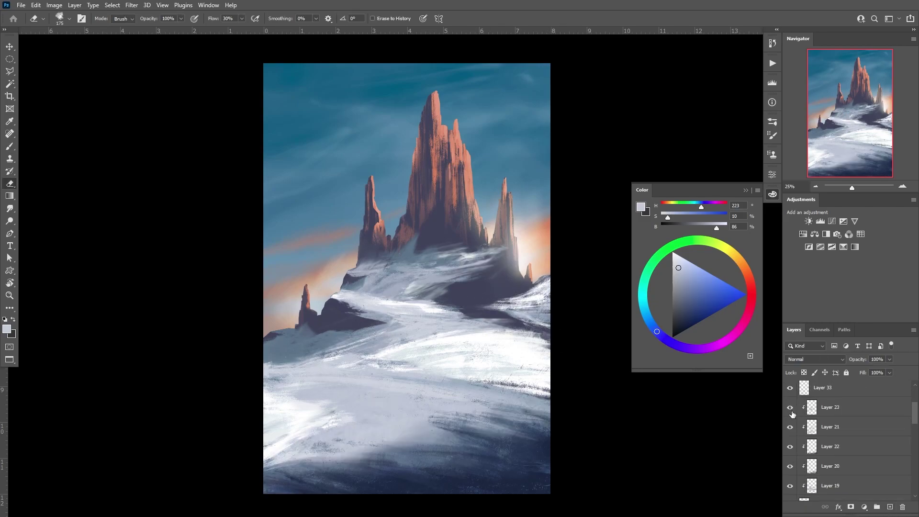
pyautogui.keyDown('alt'); pyautogui.click(430, 371); pyautogui.keyUp('alt')
pyautogui.keyDown('ctrl'); pyautogui.click(371, 372); pyautogui.keyUp('ctrl')
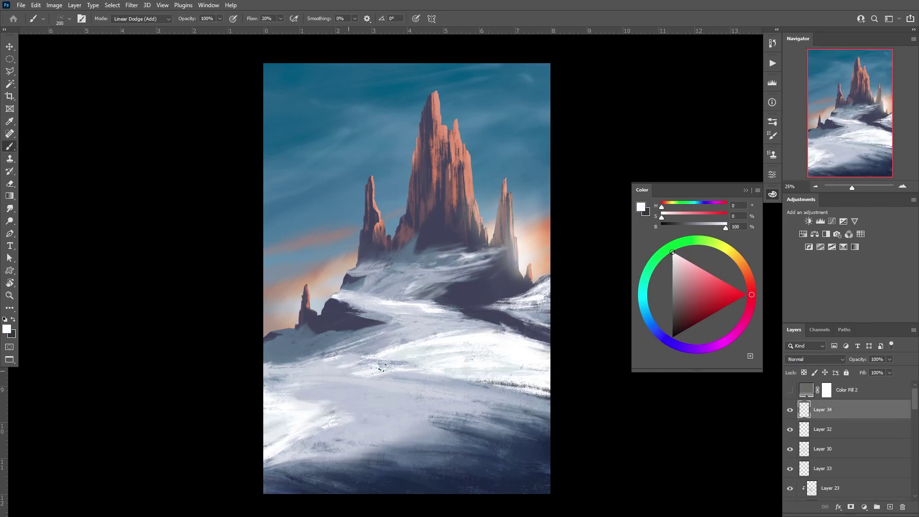
pyautogui.keyDown('alt'); pyautogui.click(415, 340); pyautogui.keyUp('alt')
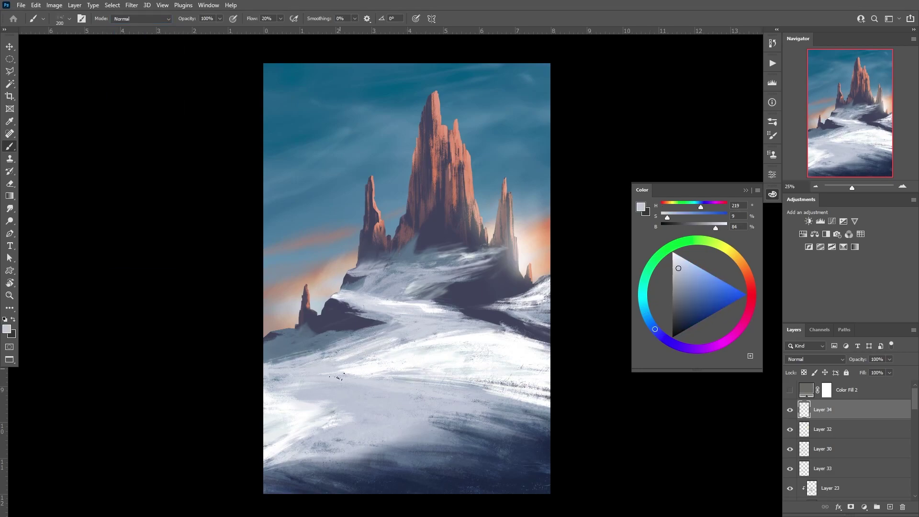
pyautogui.press(']')
pyautogui.press(']')
pyautogui.keyDown('ctrl'); pyautogui.click(376, 341); pyautogui.keyUp('ctrl')
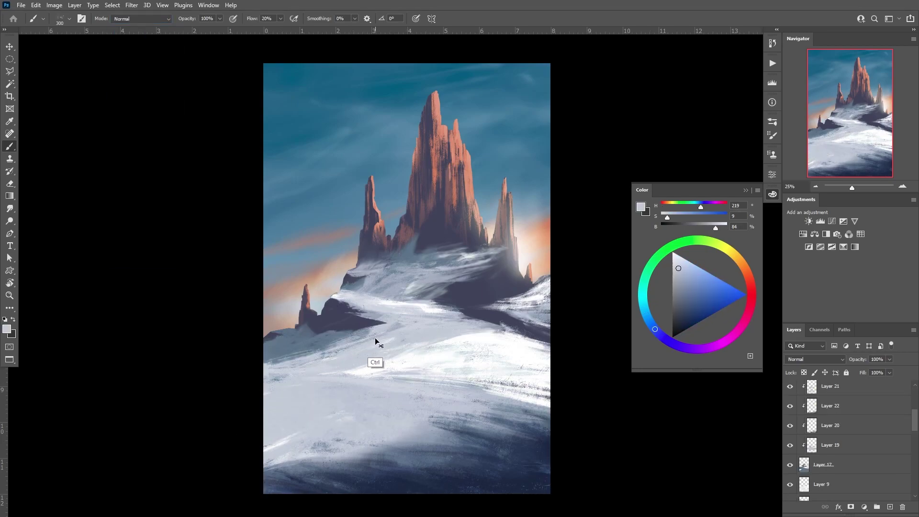
pyautogui.moveTo(314, 351); pyautogui.dragTo(270, 375)
pyautogui.moveTo(363, 320); pyautogui.dragTo(459, 306)
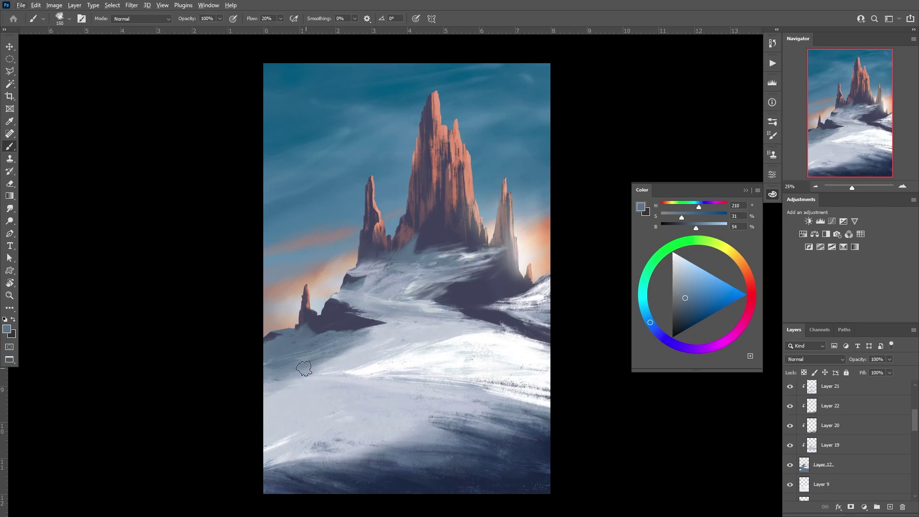
# Step: Shrink the brush to 150 and erase to rework the snow at the right edge
pyautogui.keyDown('alt'); pyautogui.click(303, 371); pyautogui.keyUp('alt')
pyautogui.press('[')
pyautogui.press('[')
pyautogui.press('[')
pyautogui.keyDown('alt'); pyautogui.click(332, 359); pyautogui.keyUp('alt')
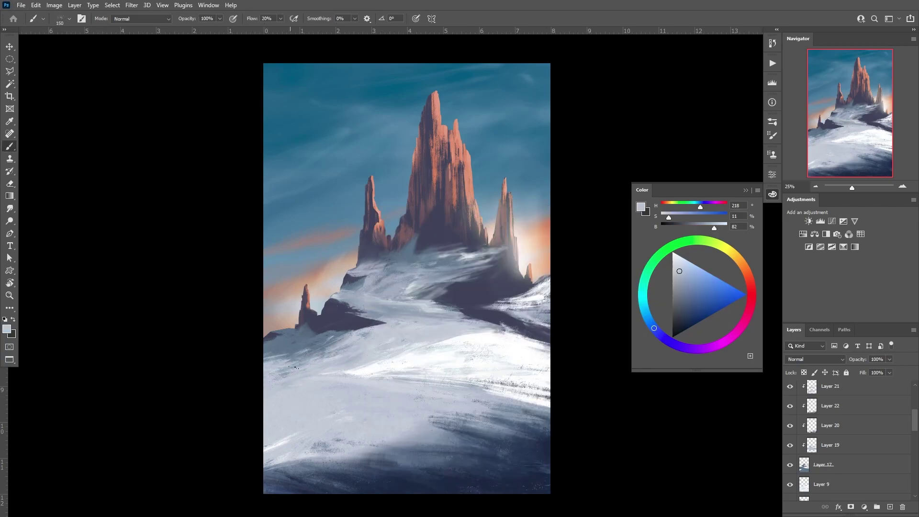
pyautogui.press('e')
pyautogui.keyDown('ctrl'); pyautogui.click(534, 300); pyautogui.keyUp('ctrl')
pyautogui.moveTo(517, 285); pyautogui.dragTo(546, 301)
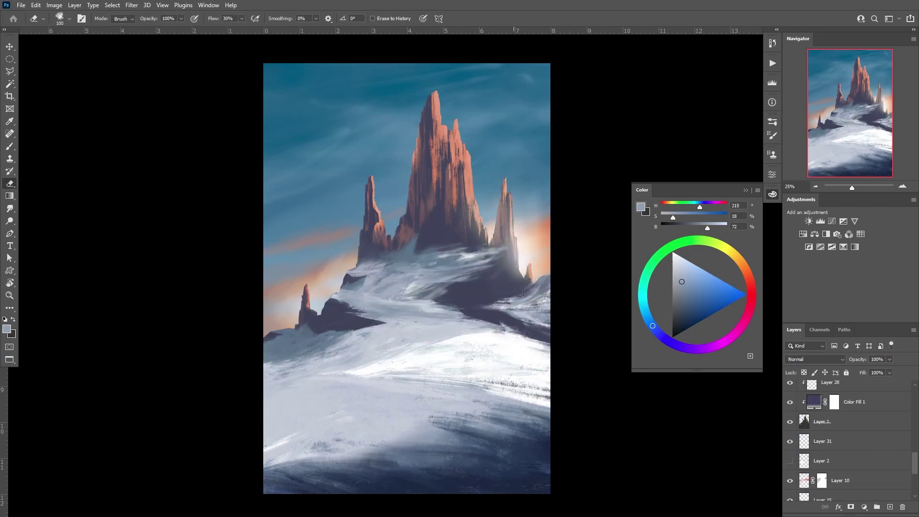
# Step: Sample darker and lighter snow tones and paint light strokes on the upper snow
pyautogui.press('b')
pyautogui.keyDown('alt'); pyautogui.click(537, 300); pyautogui.keyUp('alt')
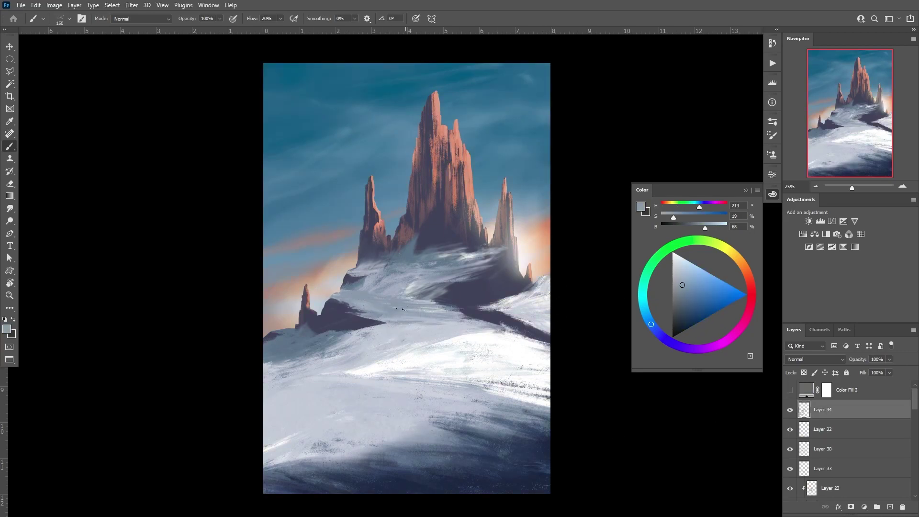
pyautogui.keyDown('ctrl'); pyautogui.click(545, 289); pyautogui.keyUp('ctrl')
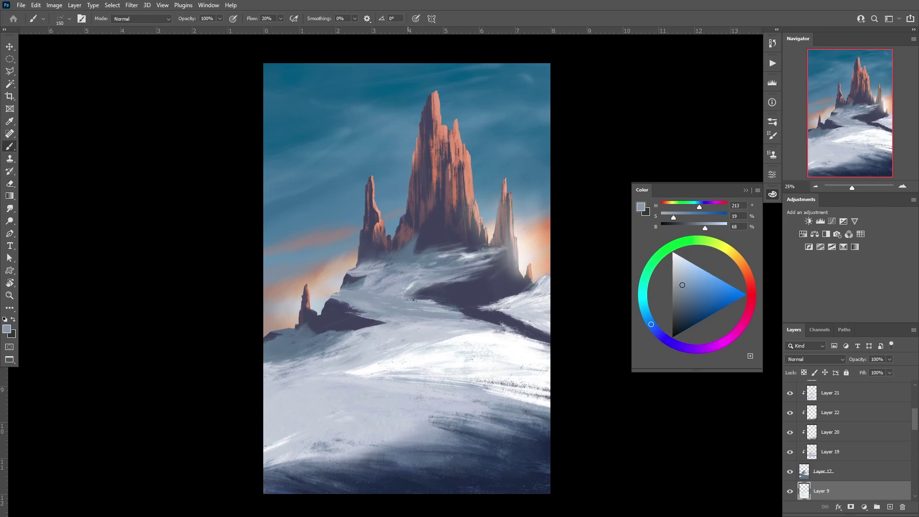
pyautogui.keyDown('alt'); pyautogui.click(404, 284); pyautogui.keyUp('alt')
pyautogui.keyDown('alt'); pyautogui.click(411, 263); pyautogui.keyUp('alt')
pyautogui.moveTo(410, 263); pyautogui.dragTo(464, 277)
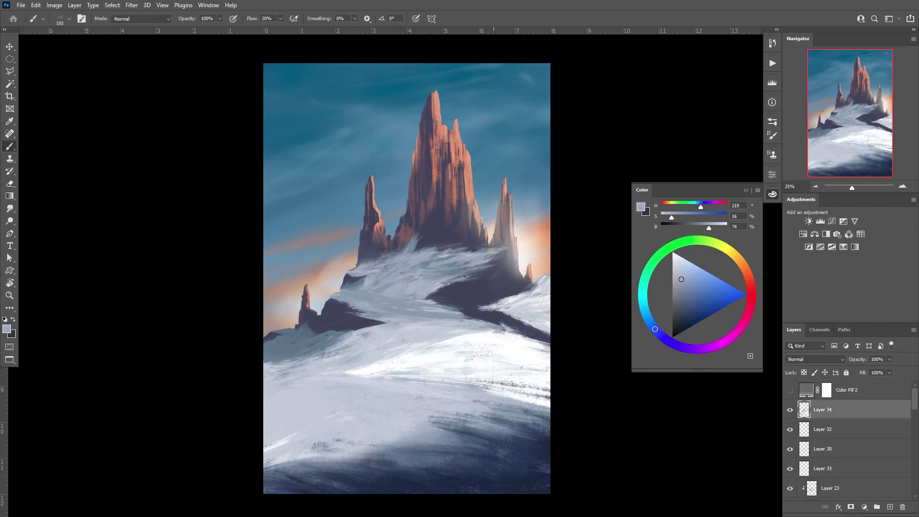
# Step: Add a dark purple stroke along the main peak's base and fresh snow around it
pyautogui.keyDown('alt'); pyautogui.click(426, 201); pyautogui.keyUp('alt')
pyautogui.moveTo(407, 258)
pyautogui.mouseDown()
pyautogui.moveTo(441, 252)
pyautogui.moveTo(404, 242)
pyautogui.mouseUp()
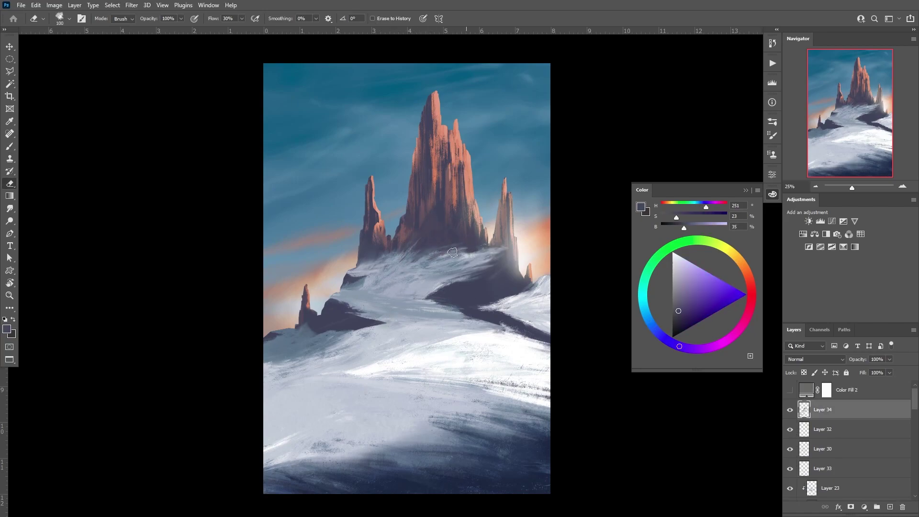
pyautogui.keyDown('alt'); pyautogui.click(416, 268); pyautogui.keyUp('alt')
pyautogui.moveTo(471, 253)
pyautogui.mouseDown()
pyautogui.moveTo(435, 241)
pyautogui.moveTo(445, 232)
pyautogui.mouseUp()
pyautogui.moveTo(409, 263)
pyautogui.mouseDown()
pyautogui.moveTo(424, 247)
pyautogui.moveTo(395, 263)
pyautogui.moveTo(438, 232)
pyautogui.mouseUp()
pyautogui.hotkey('ctrl', 'shift', 'alt', 'n')
# Step: Paint light blue-grey snow along the main peak's base
pyautogui.keyDown('alt'); pyautogui.click(430, 233); pyautogui.keyUp('alt')
pyautogui.press('e')
pyautogui.press('b')
pyautogui.keyDown('alt'); pyautogui.click(411, 282); pyautogui.keyUp('alt')
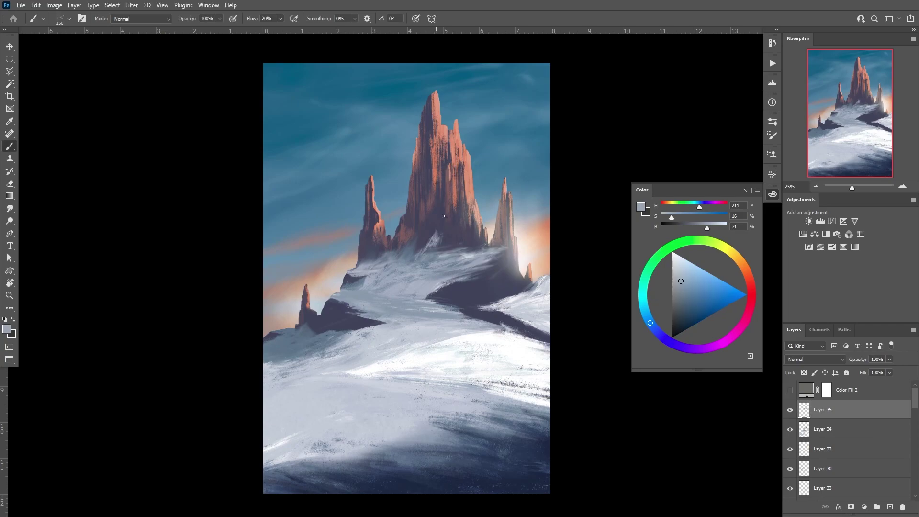
pyautogui.moveTo(417, 265)
pyautogui.mouseDown()
pyautogui.moveTo(474, 230)
pyautogui.moveTo(421, 237)
pyautogui.mouseUp()
# Step: Smooth and whiten the lower-left snowfield with a 150 brush and lighter sampled tones
pyautogui.keyDown('alt'); pyautogui.click(421, 277); pyautogui.keyUp('alt')
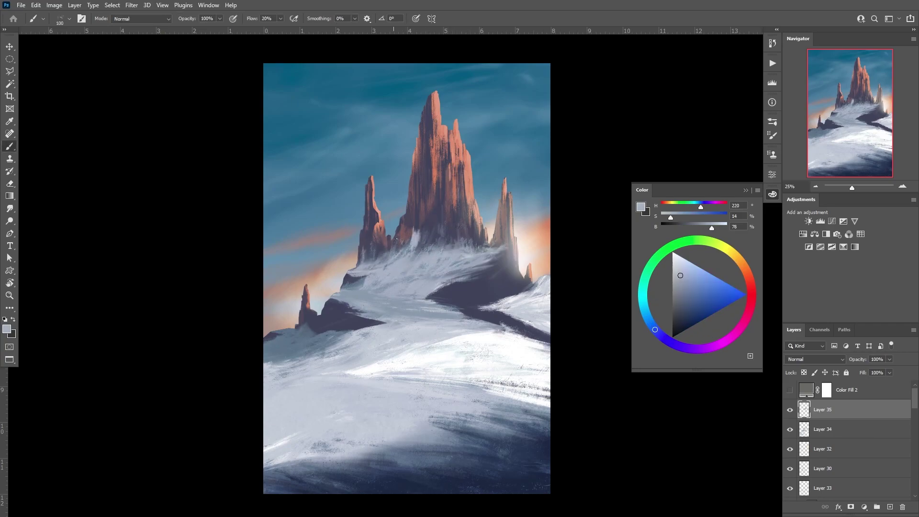
pyautogui.press('[')
pyautogui.press('[')
pyautogui.press('[')
pyautogui.keyDown('alt'); pyautogui.click(421, 255); pyautogui.keyUp('alt')
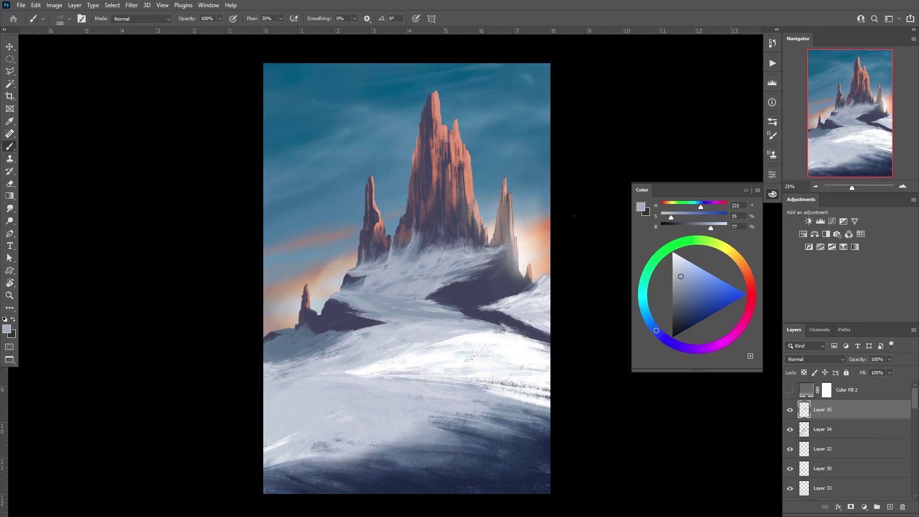
pyautogui.keyDown('alt'); pyautogui.click(407, 297); pyautogui.keyUp('alt')
pyautogui.keyDown('alt'); pyautogui.click(420, 346); pyautogui.keyUp('alt')
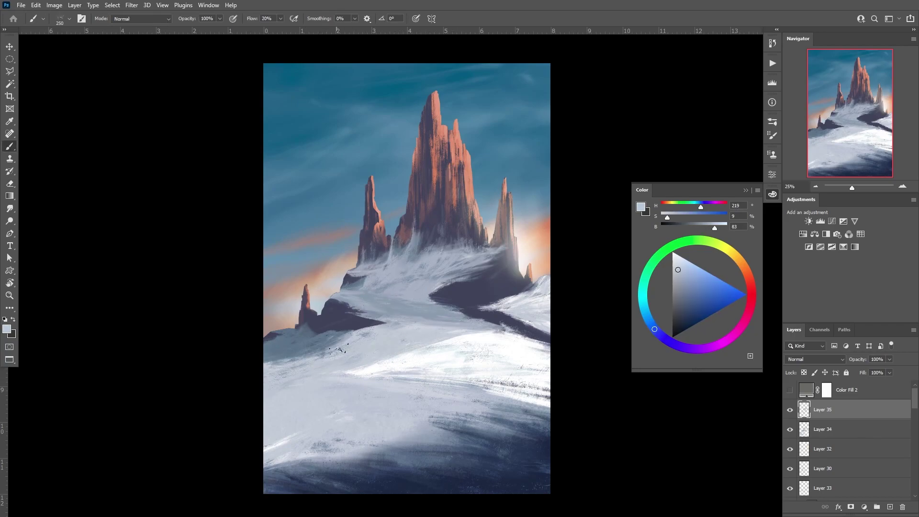
pyautogui.press(']')
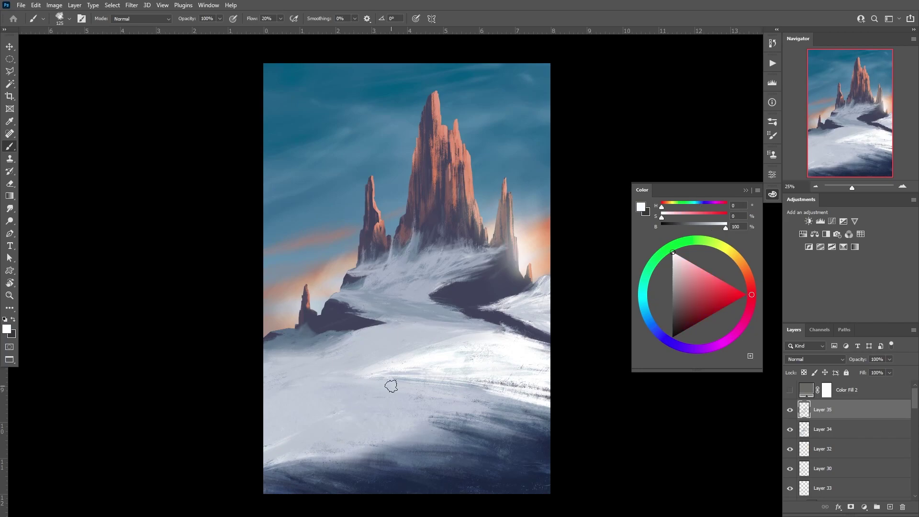
pyautogui.moveTo(390, 383); pyautogui.dragTo(294, 408)
# Step: Brighten the snow at the main peak's base, alternating brush and eraser
pyautogui.keyDown('alt'); pyautogui.click(406, 307); pyautogui.keyUp('alt')
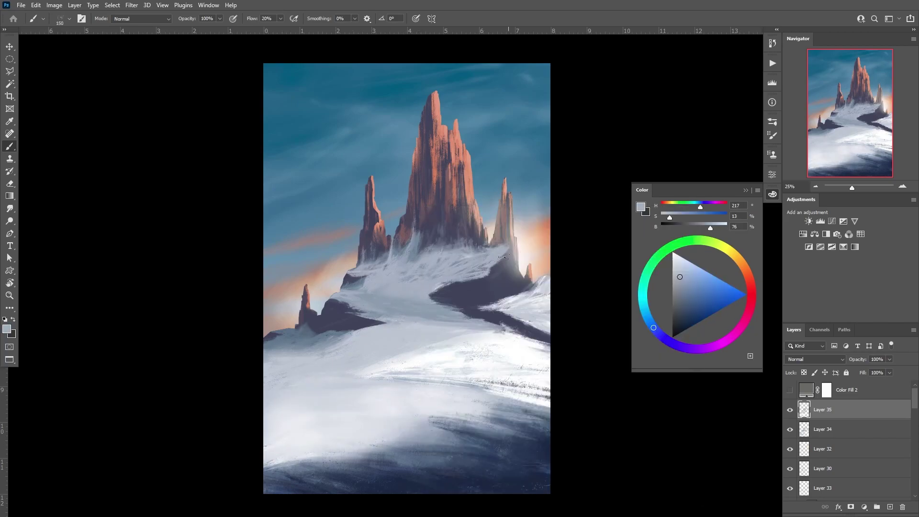
pyautogui.press('e')
pyautogui.press('b')
pyautogui.moveTo(431, 244); pyautogui.dragTo(450, 217)
pyautogui.keyDown('alt'); pyautogui.click(451, 215); pyautogui.keyUp('alt')
pyautogui.press('e')
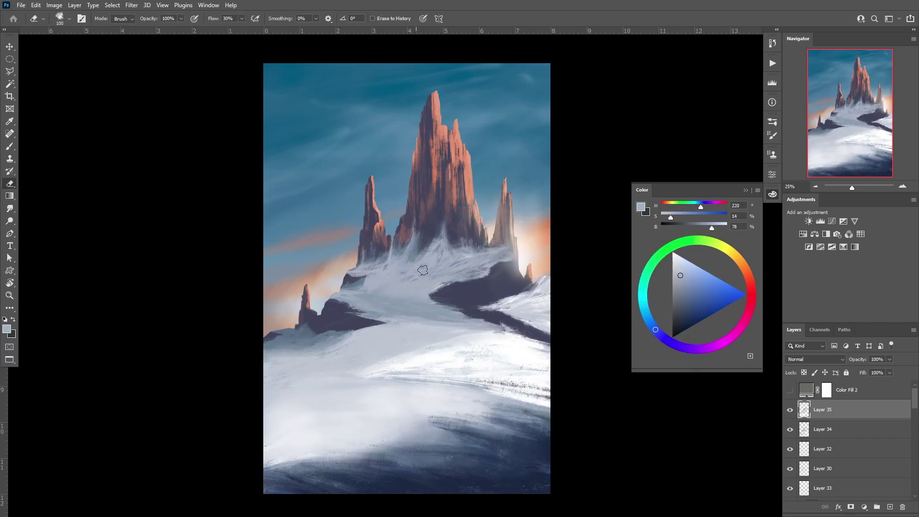
pyautogui.press('b')
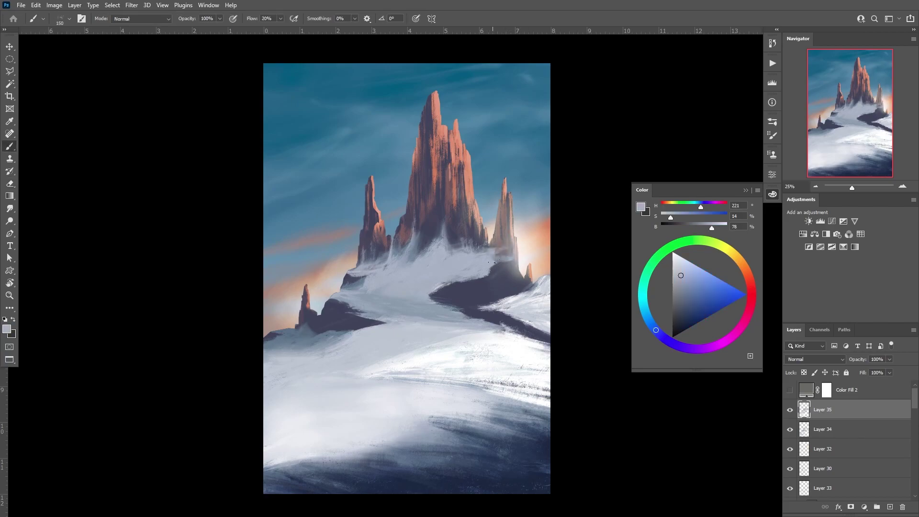
pyautogui.press('e')
# Step: Touch up the peak base on Layer 35 and sample dark shadow colours for rock detail
pyautogui.keyDown('ctrl'); pyautogui.click(496, 244); pyautogui.keyUp('ctrl')
pyautogui.press('b')
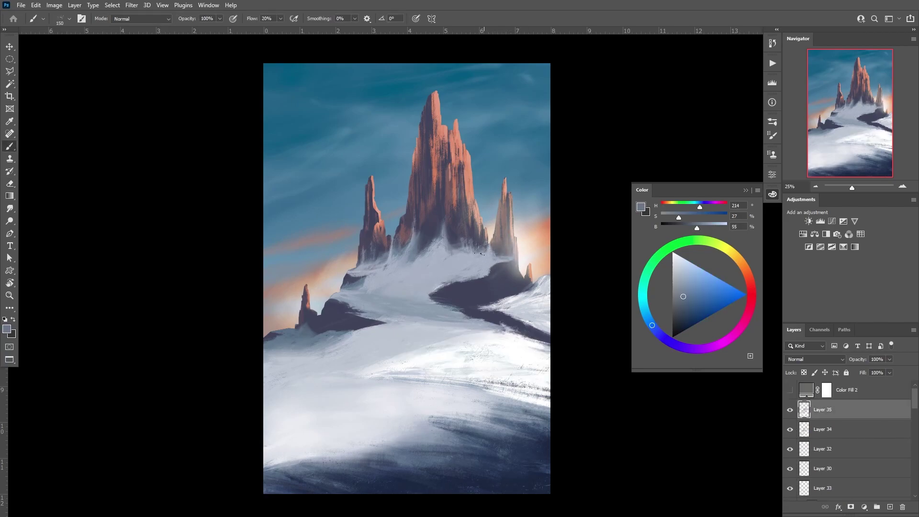
pyautogui.keyDown('alt'); pyautogui.click(475, 245); pyautogui.keyUp('alt')
pyautogui.press('e')
pyautogui.press('b')
pyautogui.keyDown('alt'); pyautogui.click(483, 260); pyautogui.keyUp('alt')
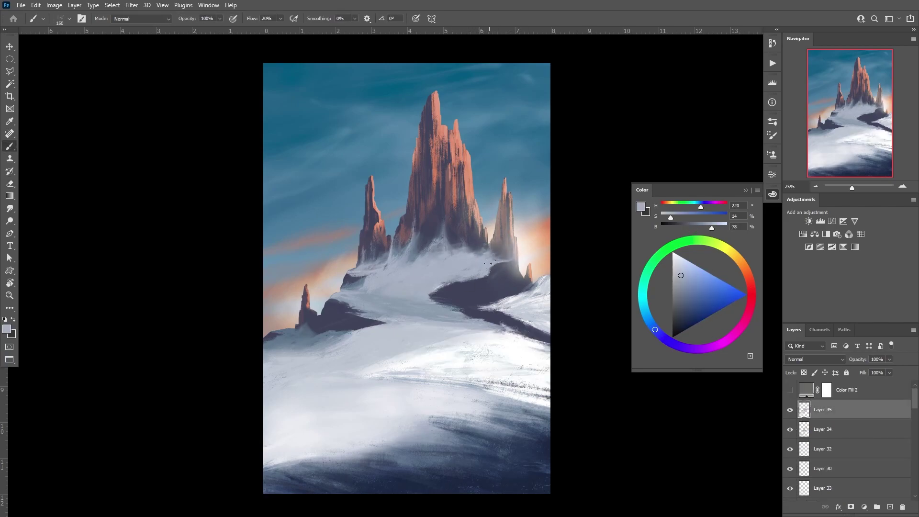
pyautogui.press('l')
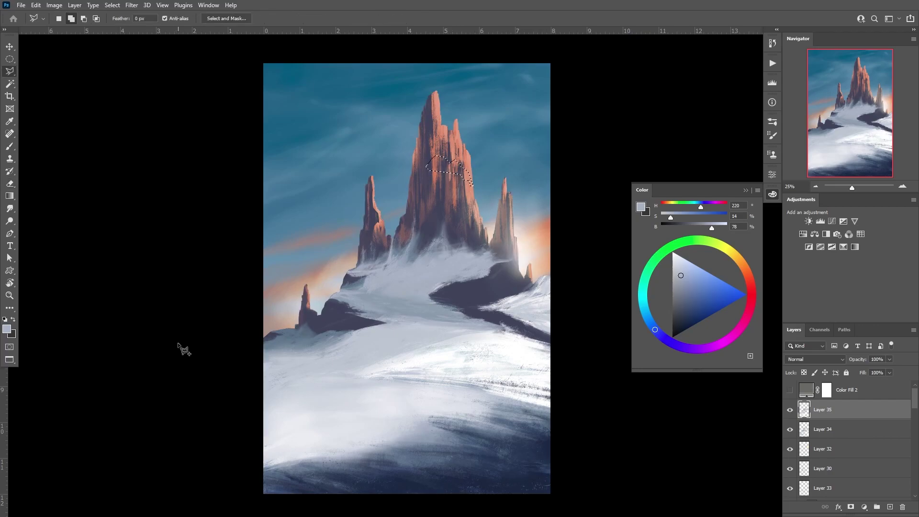
pyautogui.hotkey('ctrl', 'd')
pyautogui.press('b')
pyautogui.keyDown('alt'); pyautogui.click(464, 168); pyautogui.keyUp('alt')
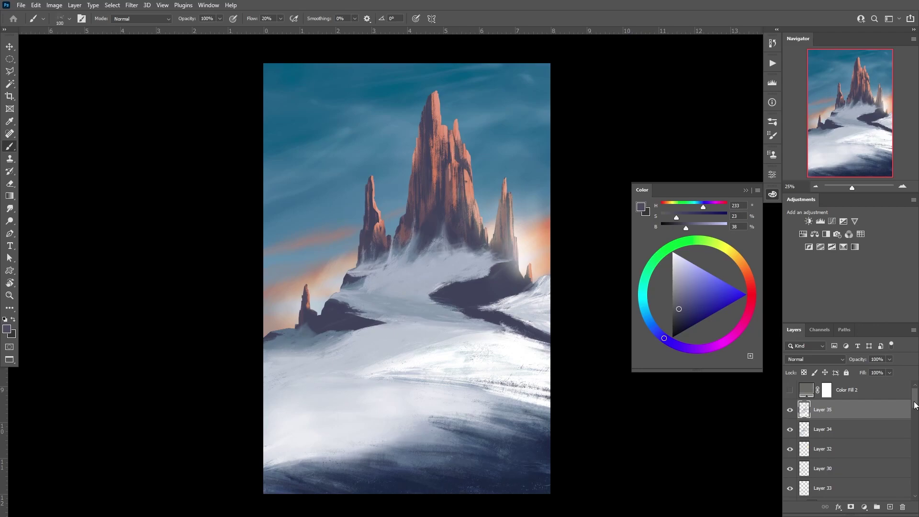
pyautogui.keyDown('alt'); pyautogui.click(400, 493); pyautogui.keyUp('alt')
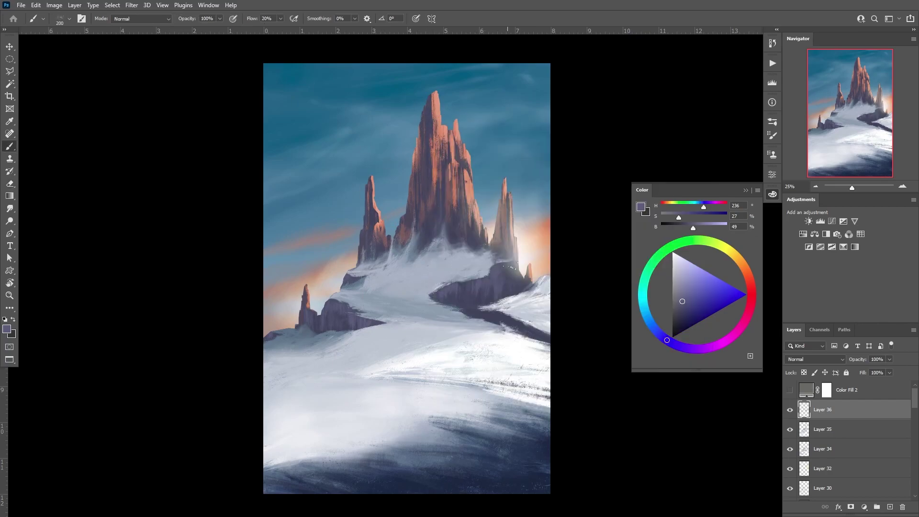
# Step: Move Layer 36 below Layer 32 and paint light grey mist around the right cliff
pyautogui.hotkey('ctrl', '[')
pyautogui.hotkey('ctrl', '[')
pyautogui.hotkey('ctrl', '[')
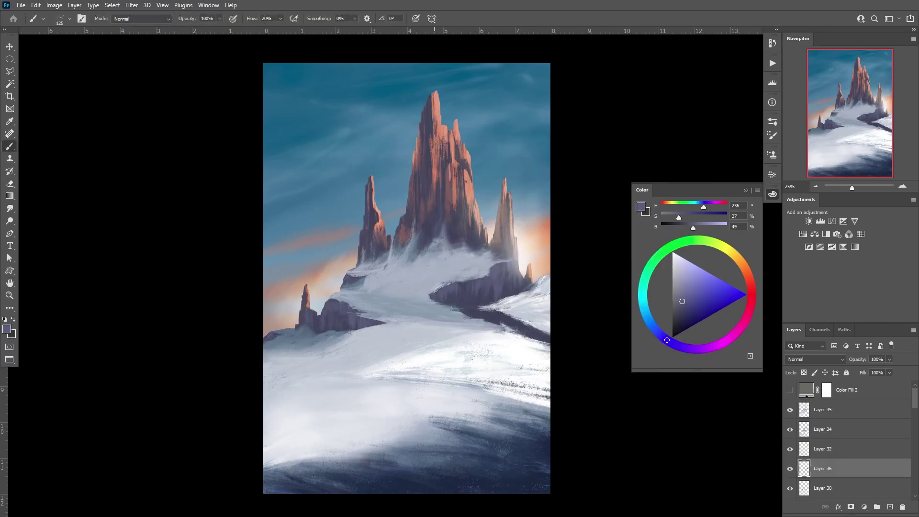
pyautogui.press('e')
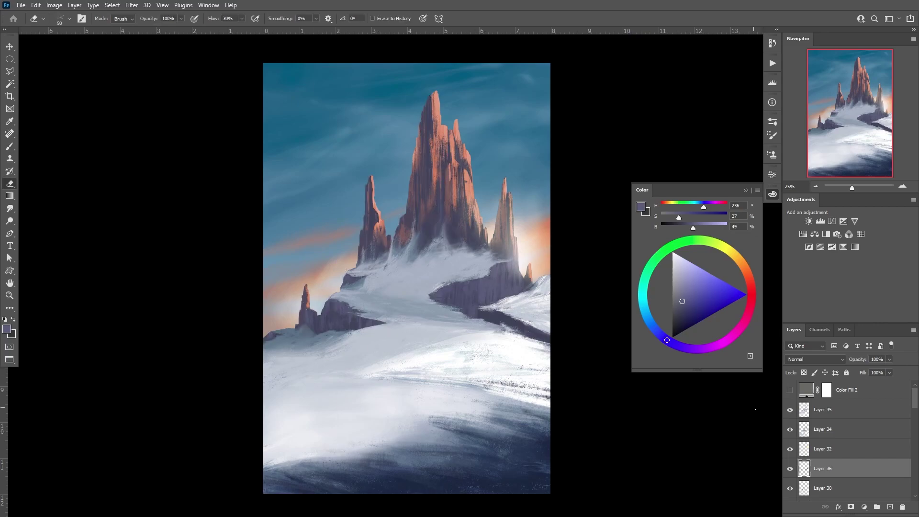
pyautogui.press('l')
pyautogui.click(889, 506)
pyautogui.press('b')
pyautogui.hotkey('ctrl', 'd')
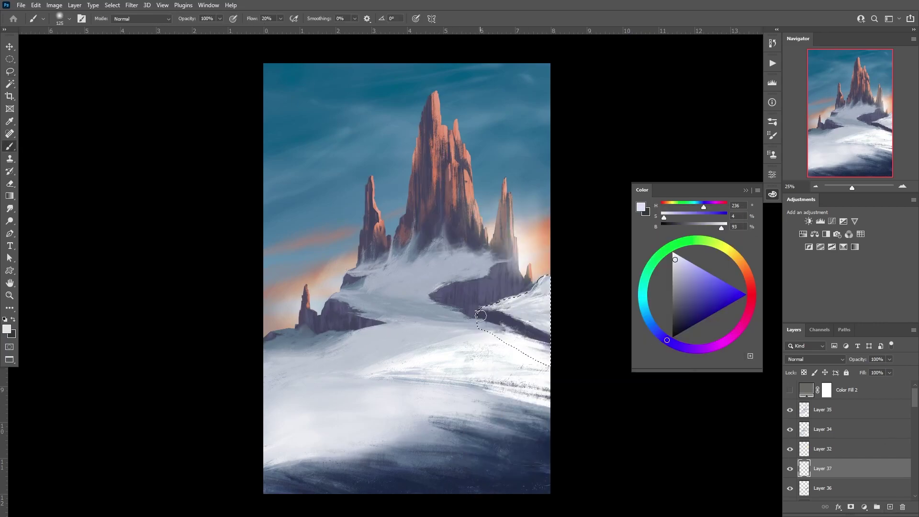
pyautogui.moveTo(478, 325)
pyautogui.mouseDown()
pyautogui.moveTo(549, 308)
pyautogui.moveTo(430, 303)
pyautogui.moveTo(553, 286)
pyautogui.mouseUp()
# Step: Darken the upper sky with dark teal sparkle-brush texture on a new layer below Layer 10
pyautogui.rightClick(553, 286)
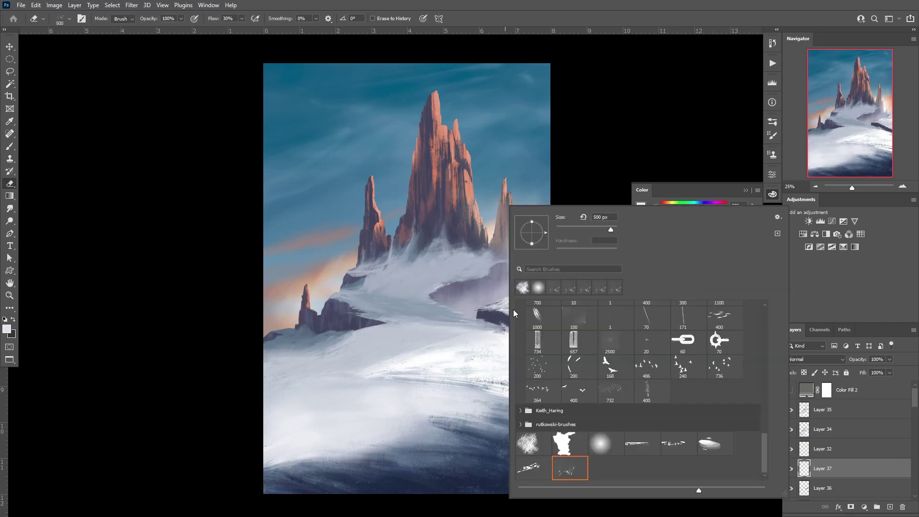
pyautogui.press('Escape')
pyautogui.keyDown('alt'); pyautogui.click(497, 316); pyautogui.keyUp('alt')
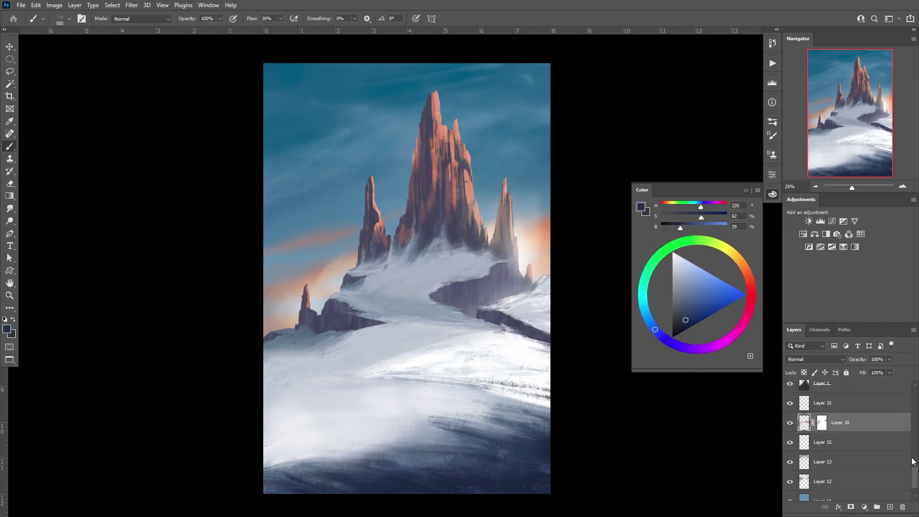
pyautogui.keyDown('ctrl'); pyautogui.click(889, 507); pyautogui.keyUp('ctrl')
pyautogui.rightClick(473, 206)
pyautogui.doubleClick(532, 468)
pyautogui.keyDown('alt'); pyautogui.click(287, 82); pyautogui.keyUp('alt')
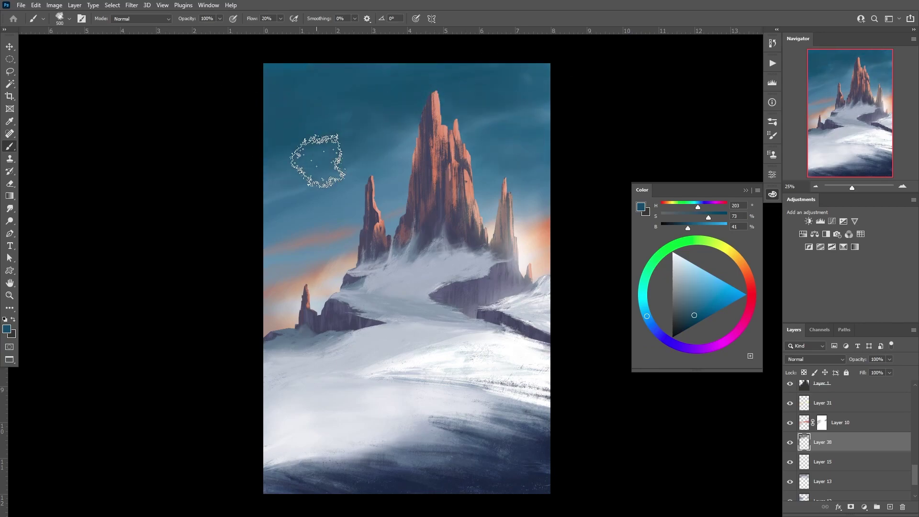
pyautogui.moveTo(317, 161)
pyautogui.mouseDown()
pyautogui.moveTo(369, 70)
pyautogui.moveTo(509, 82)
pyautogui.mouseUp()
pyautogui.moveTo(287, 77); pyautogui.dragTo(214, 299)
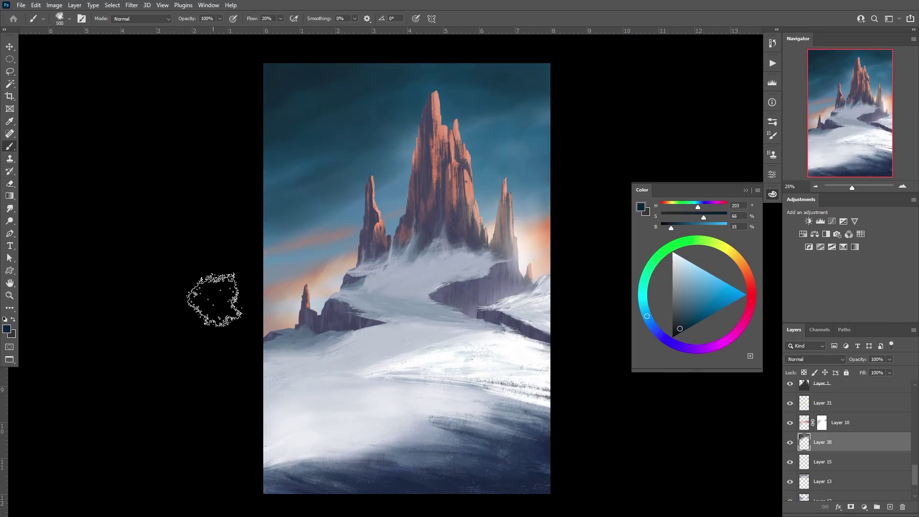
# Step: Repaint part of the upper sky in a lighter sampled teal
pyautogui.keyDown('alt'); pyautogui.click(297, 172); pyautogui.keyUp('alt')
pyautogui.moveTo(349, 195); pyautogui.dragTo(308, 52)
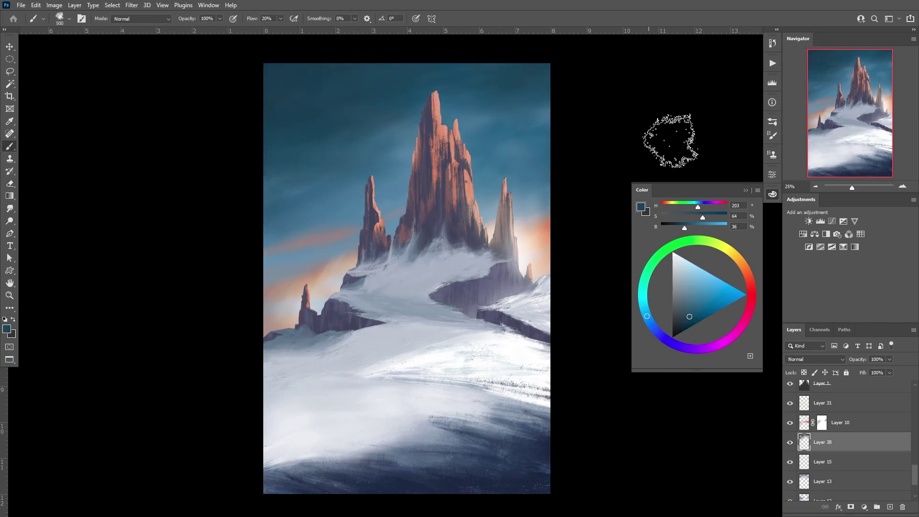
pyautogui.keyDown('alt'); pyautogui.click(264, 72); pyautogui.keyUp('alt')
pyautogui.scroll(10, 851, 397)
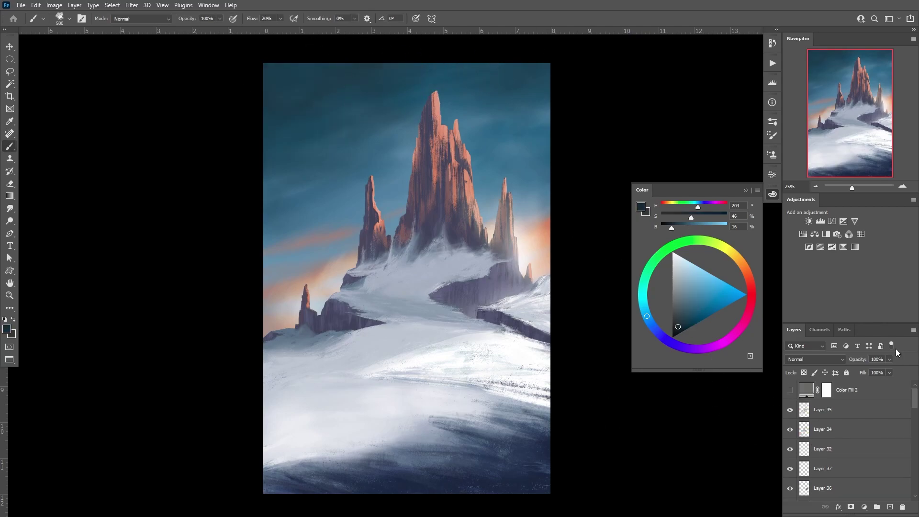
# Step: Brighten the lower-left snow on Layer 35 with a 200 brush and light snow tones
pyautogui.click(842, 409)
pyautogui.press('[')
pyautogui.press('[')
pyautogui.press('[')
pyautogui.keyDown('alt'); pyautogui.click(365, 369); pyautogui.keyUp('alt')
pyautogui.keyDown('alt'); pyautogui.click(443, 379); pyautogui.keyUp('alt')
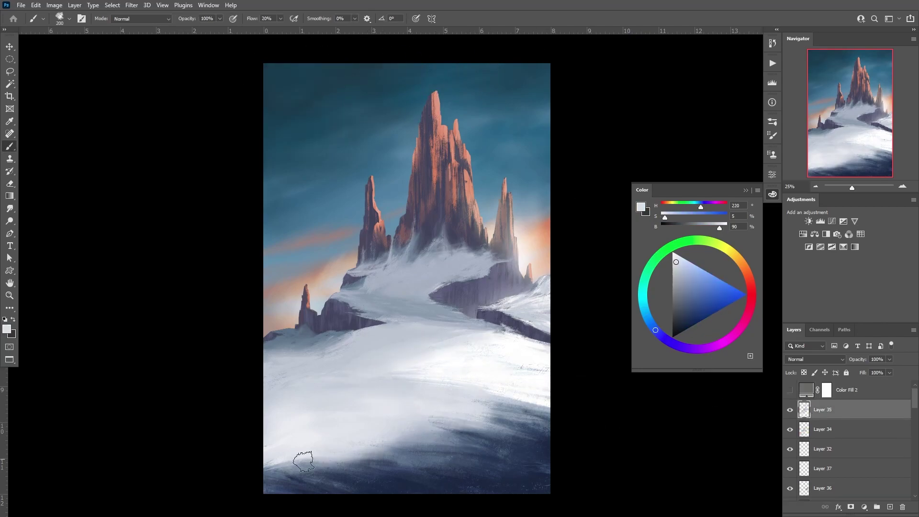
pyautogui.keyDown('alt'); pyautogui.click(428, 382); pyautogui.keyUp('alt')
pyautogui.moveTo(303, 465); pyautogui.dragTo(252, 488)
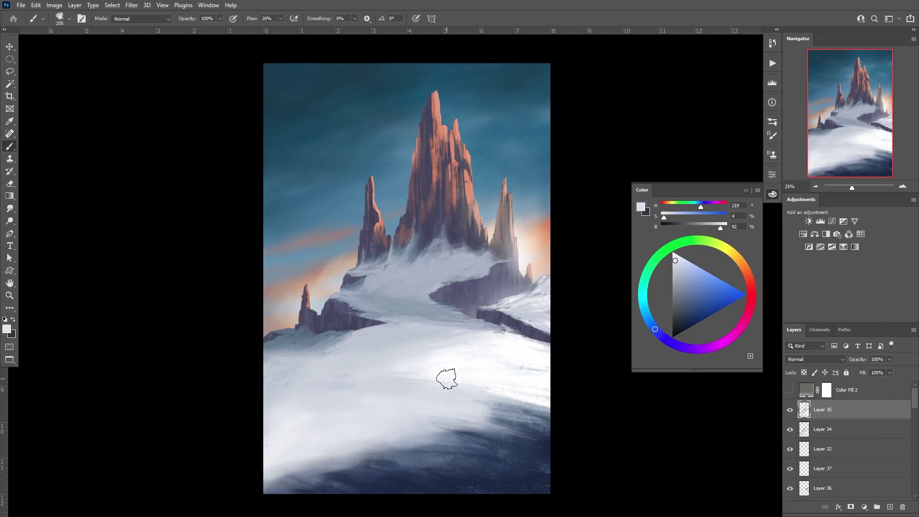
pyautogui.click(876, 507)
pyautogui.hotkey('shift', 'alt', 'w')
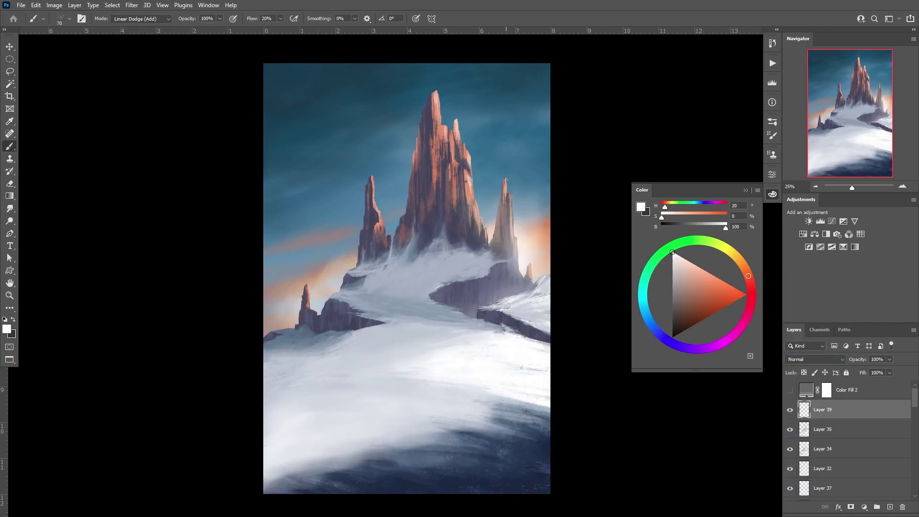
# Step: Add warm orange rim light to the spires on a new Linear Dodge (Add) layer
pyautogui.hotkey('ctrl', 'shift', 'alt', 'n')
pyautogui.rightClick(414, 205)
pyautogui.doubleClick(436, 458)
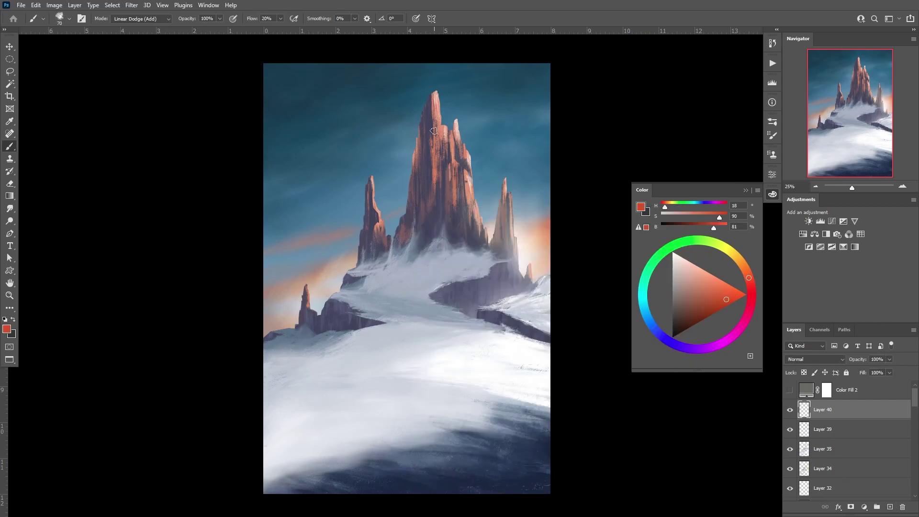
pyautogui.press('e')
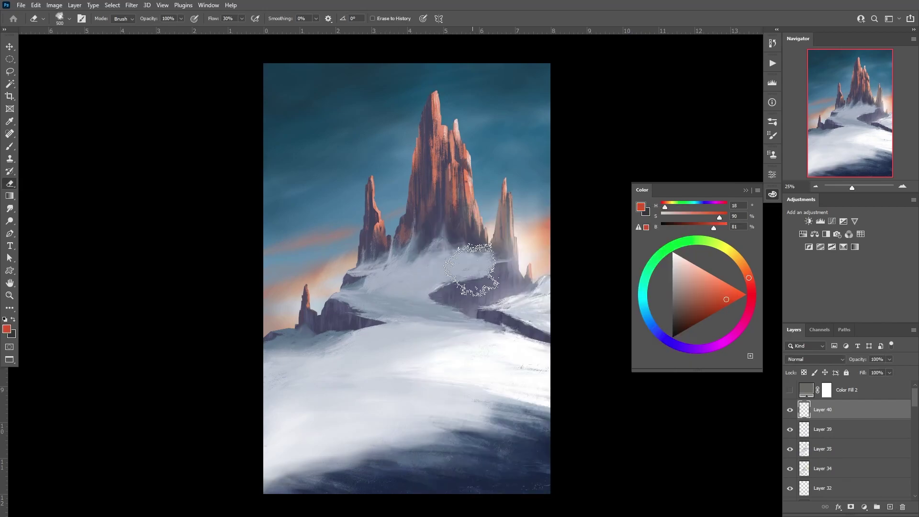
pyautogui.press('b')
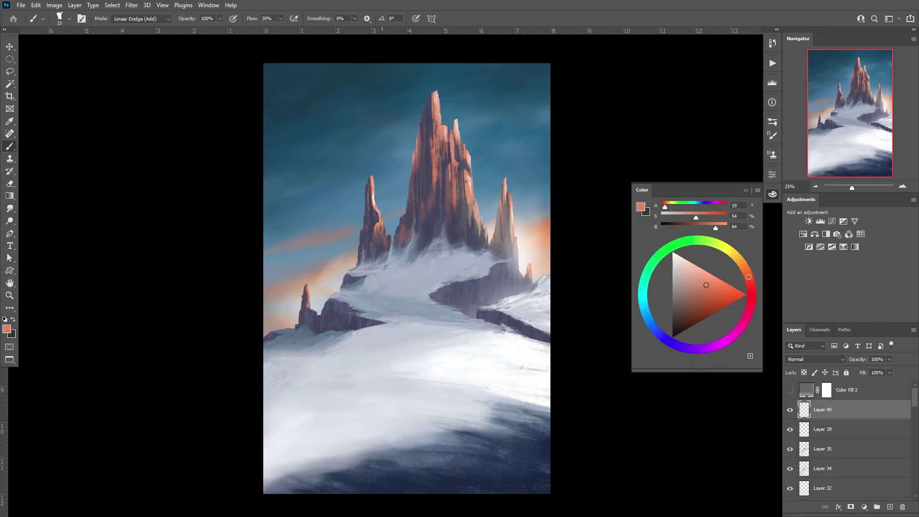
pyautogui.hotkey('shift', 'alt', 'n')
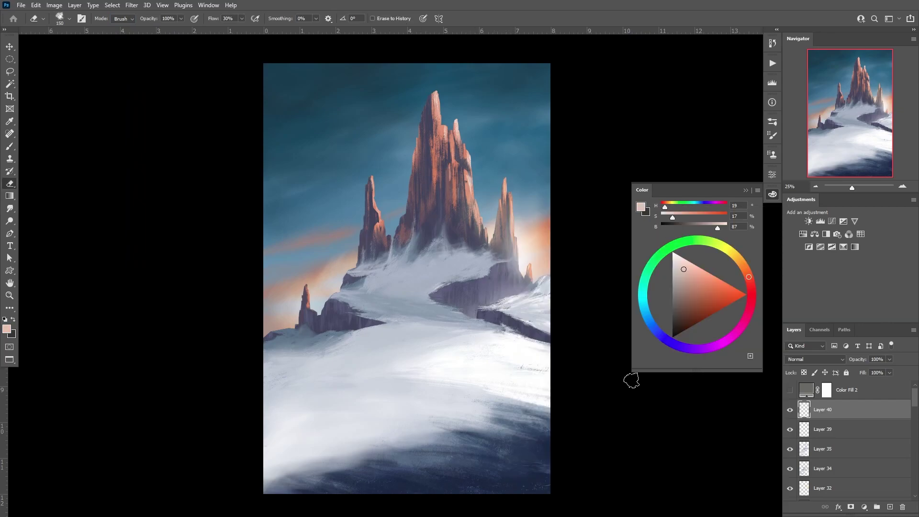
# Step: Paint a large soft white glow on Layer 39 and lower its opacity to about 59%
pyautogui.hotkey('alt', '[')
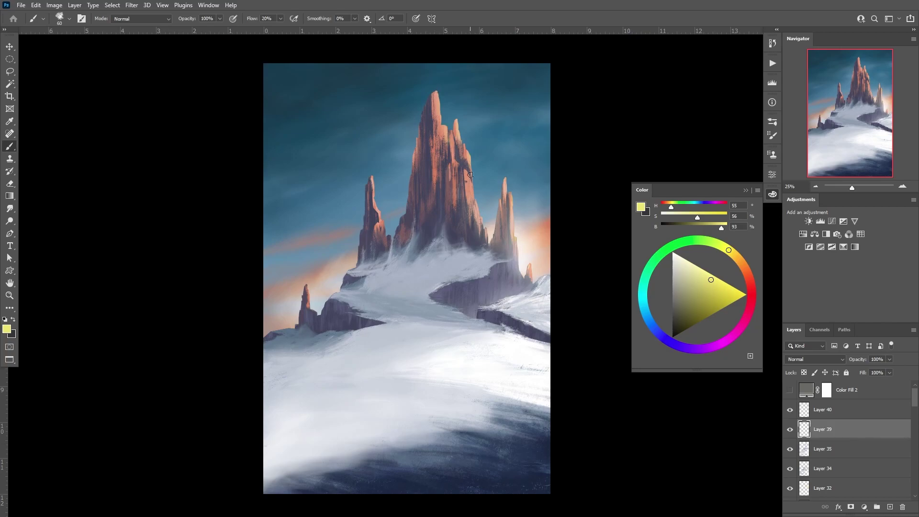
pyautogui.rightClick(510, 207)
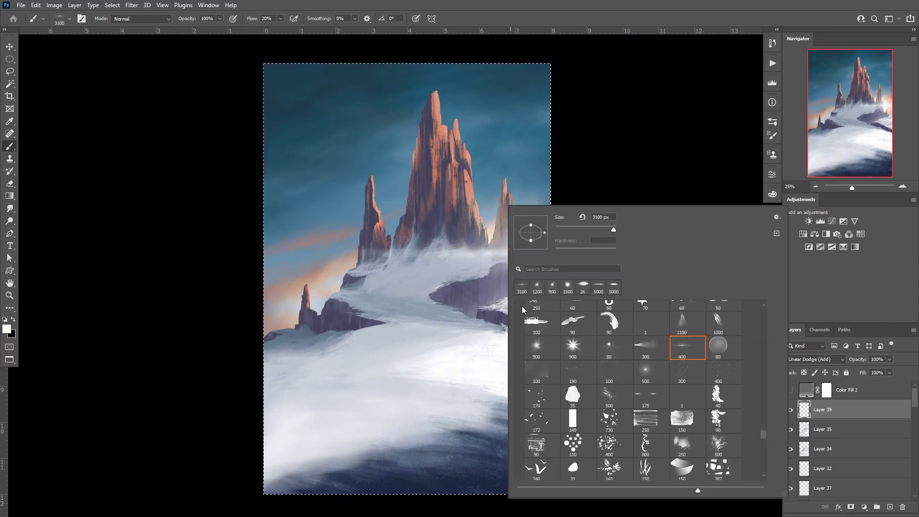
pyautogui.doubleClick(677, 349)
pyautogui.hotkey('ctrl', 'd')
pyautogui.click(889, 358)
pyautogui.moveTo(892, 370); pyautogui.dragTo(871, 369)
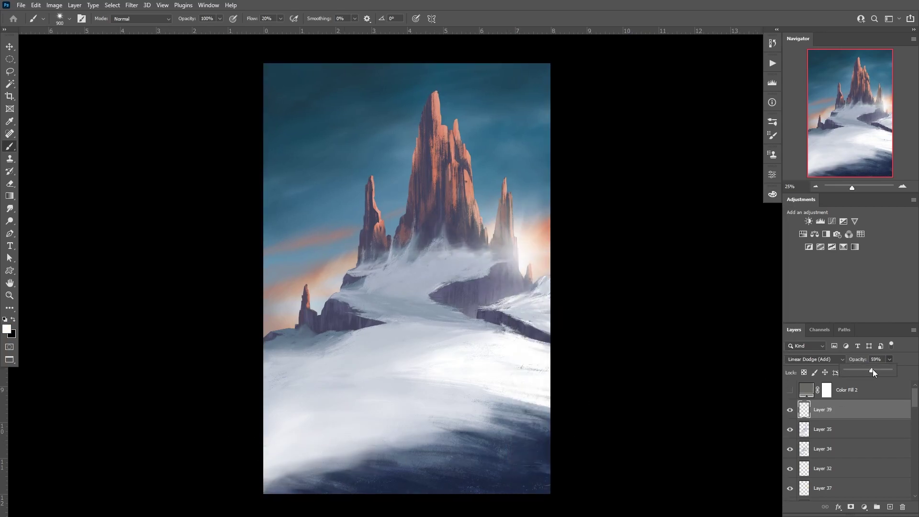
# Step: Add a new normal layer below the glow and sample a darker colour from the peak
pyautogui.hotkey('ctrl', 'shift', 'alt', 'n')
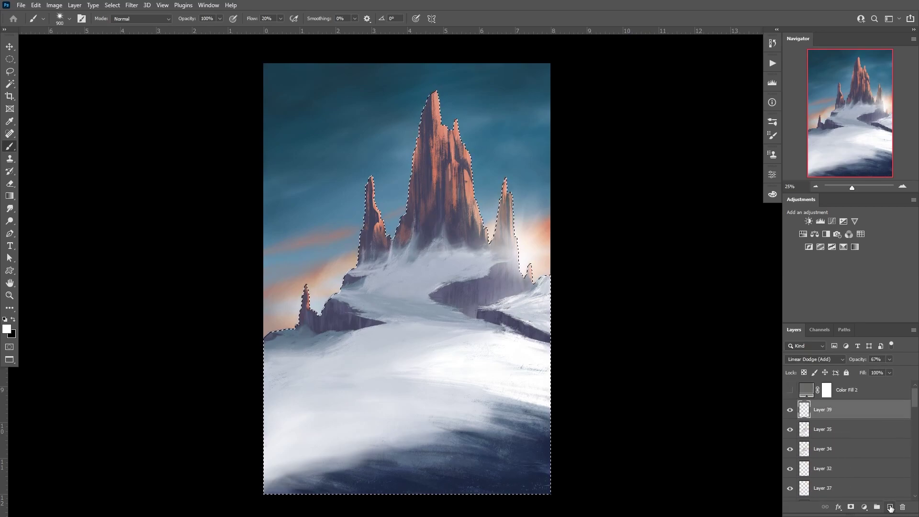
pyautogui.rightClick(682, 406)
pyautogui.keyDown('alt'); pyautogui.click(430, 156); pyautogui.keyUp('alt')
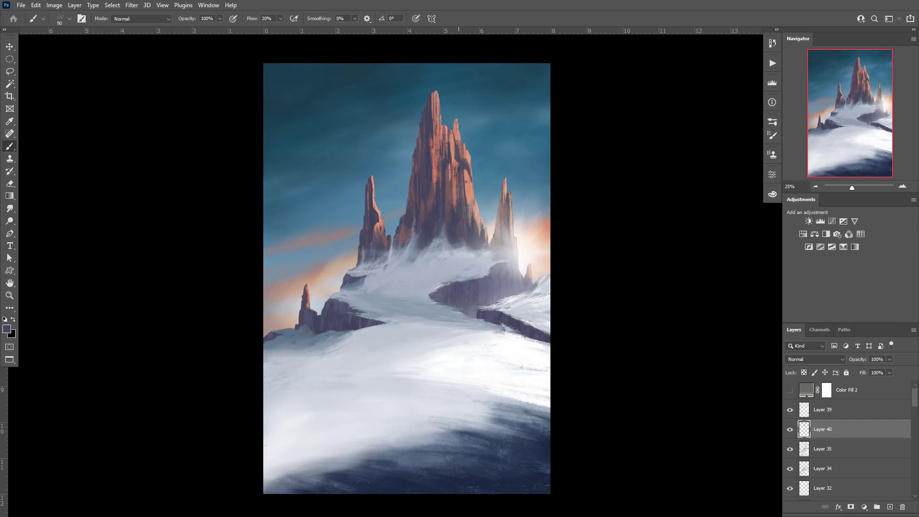
# Step: Zoom out to view the whole painting
pyautogui.press('e')
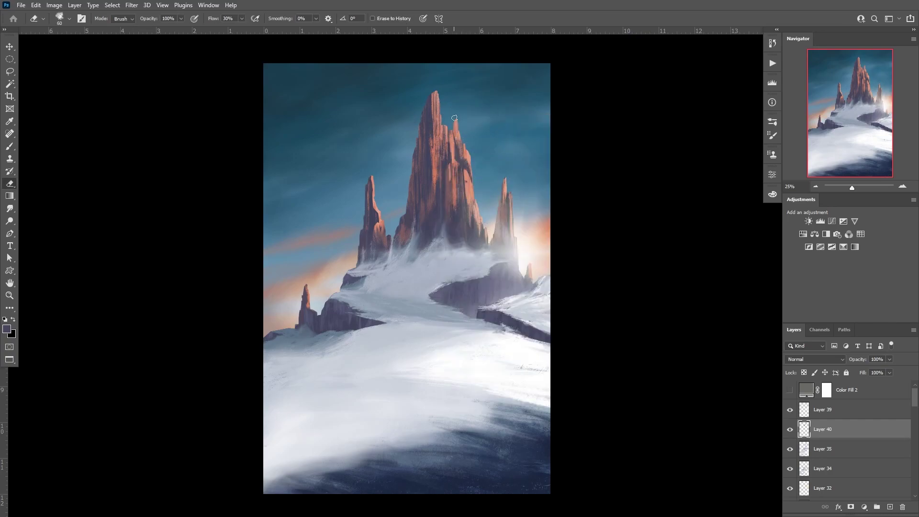
pyautogui.press('b')
pyautogui.scroll(3, 457, 125)
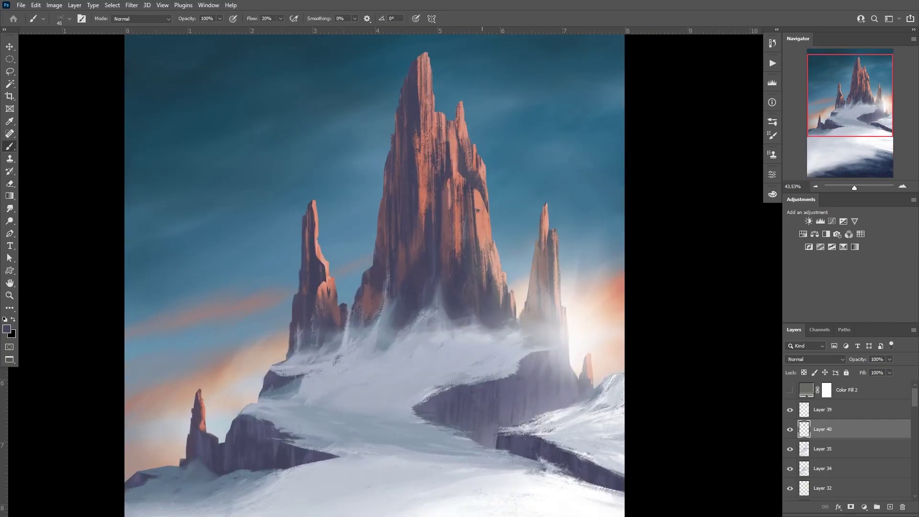
pyautogui.scroll(2, 335, 277)
pyautogui.scroll(-2, 363, 278)
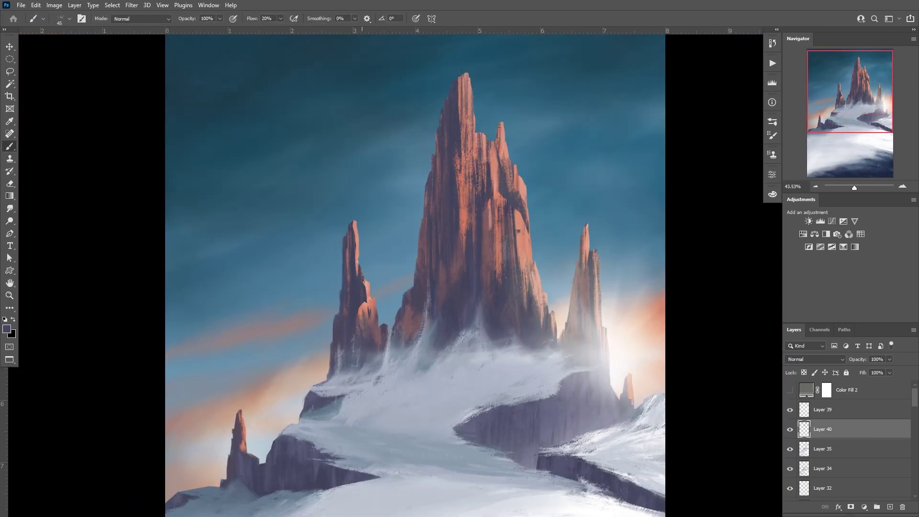
pyautogui.press('z')
pyautogui.moveTo(526, 425); pyautogui.dragTo(474, 425)
# Step: Add Curves and Hue/Saturation adjustment layers above Layer 39
pyautogui.hotkey('alt', ']')
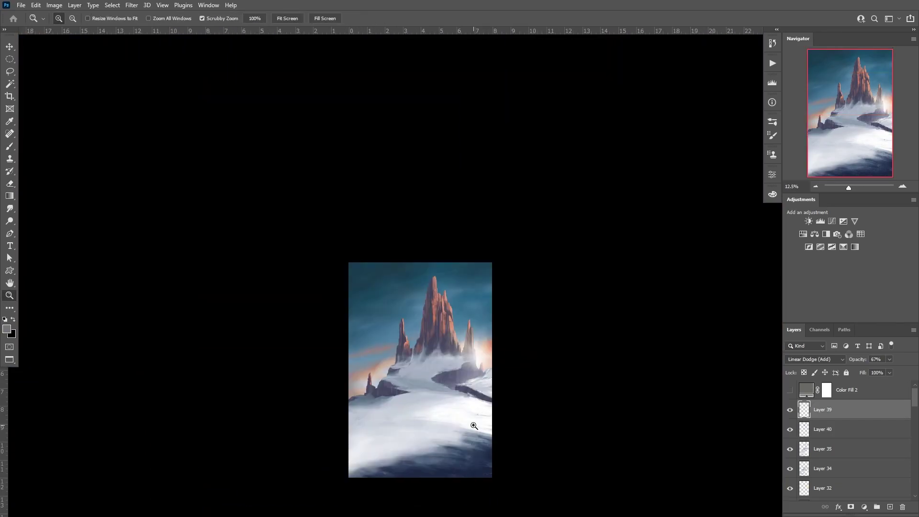
pyautogui.click(831, 221)
pyautogui.click(837, 234)
pyautogui.click(804, 402)
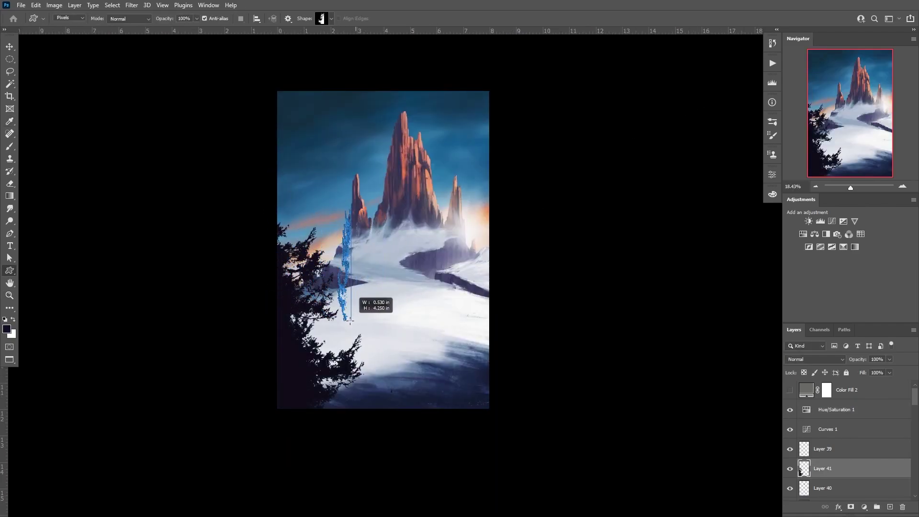
# Step: Draw a tall pine silhouette left of centre, then duplicate, raise and warp a copy
pyautogui.moveTo(310, 268); pyautogui.dragTo(319, 335)
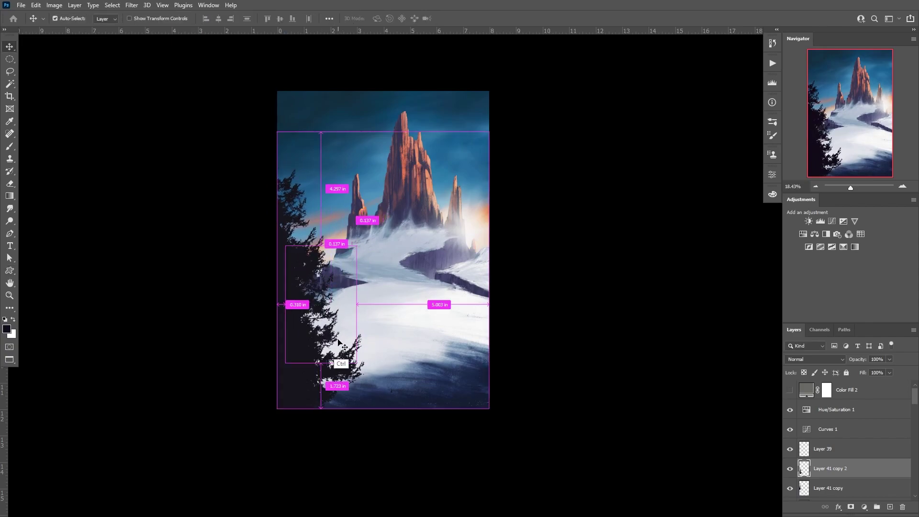
pyautogui.hotkey('ctrl', 'j')
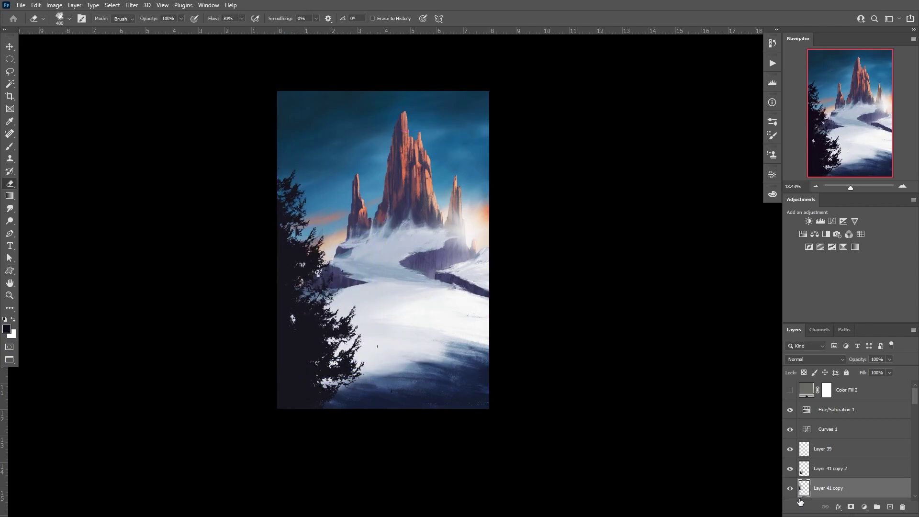
pyautogui.moveTo(325, 277); pyautogui.dragTo(335, 299)
pyautogui.hotkey('ctrl', 't')
pyautogui.press('Return')
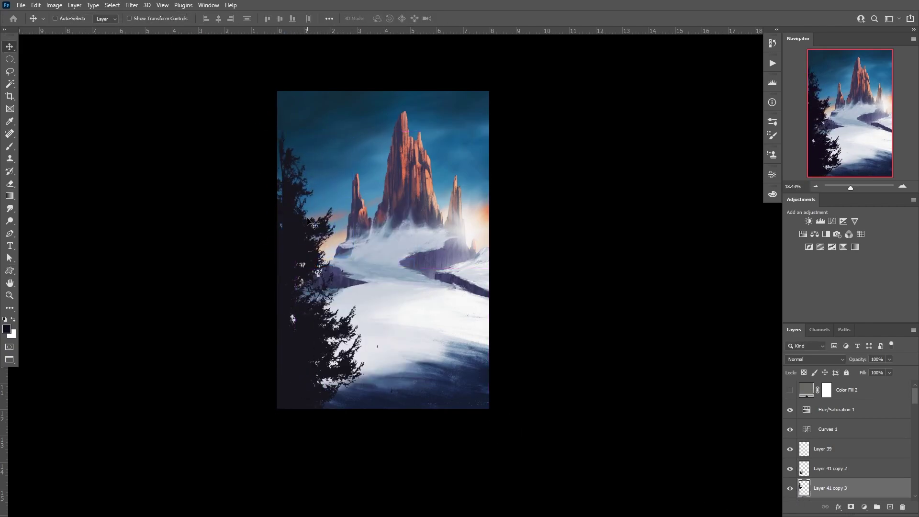
pyautogui.press('e')
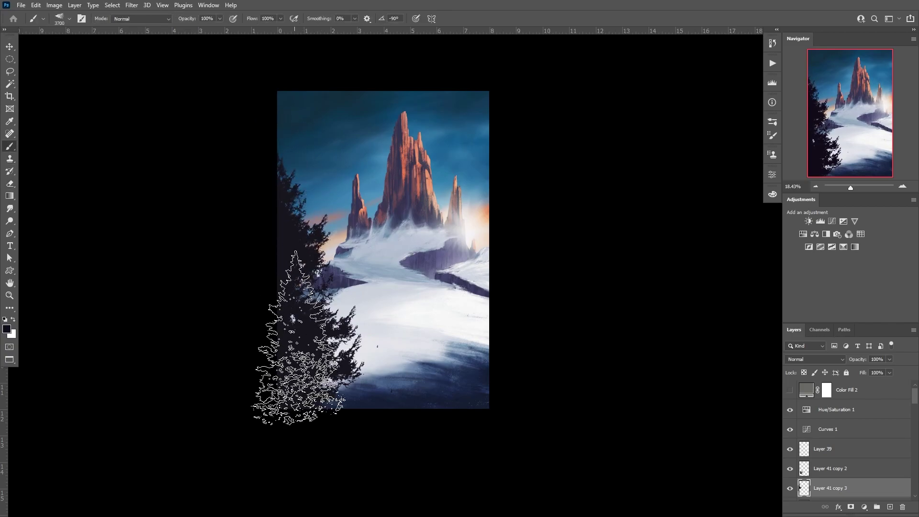